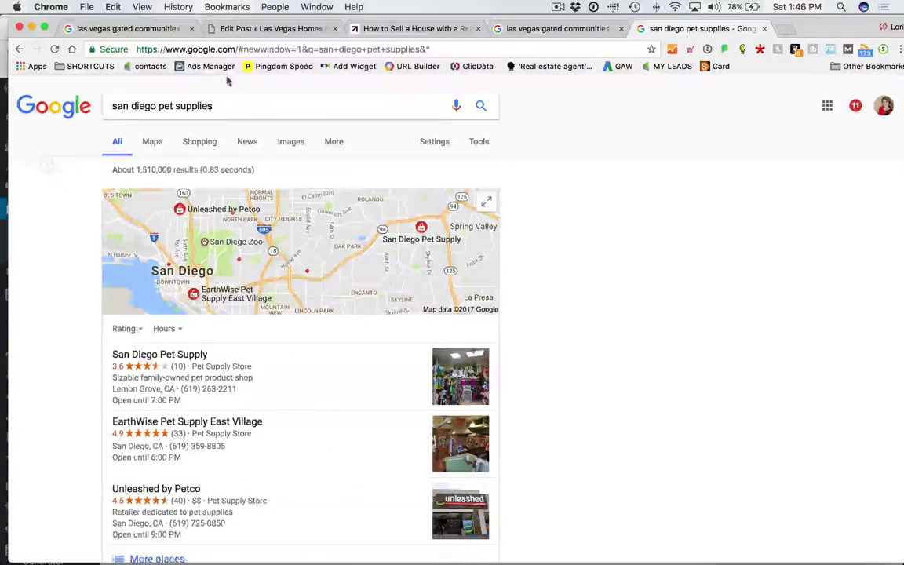
Step: Search Google for "san diego florists" and look through the ads and local listings in the results
{"action": "type", "text": "n diego "}
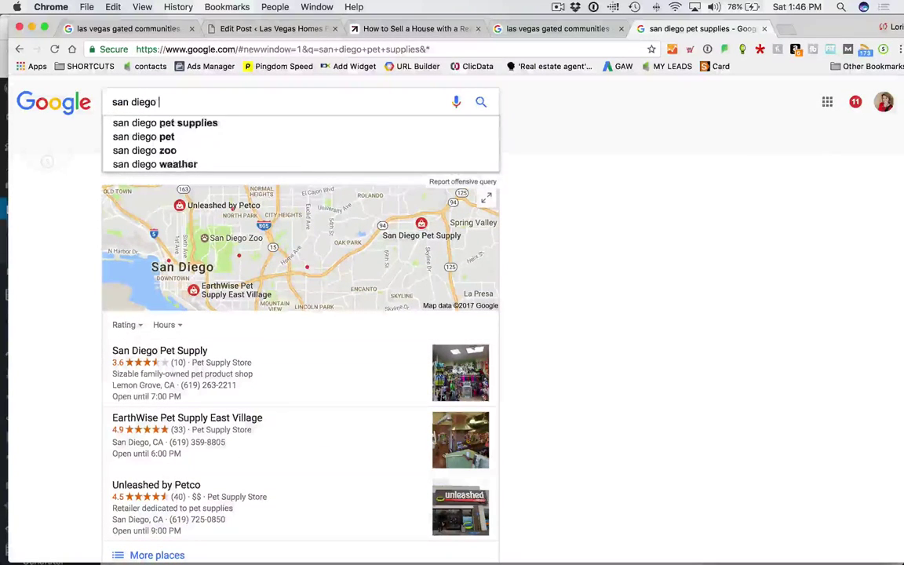
{"action": "type", "text": "florists"}
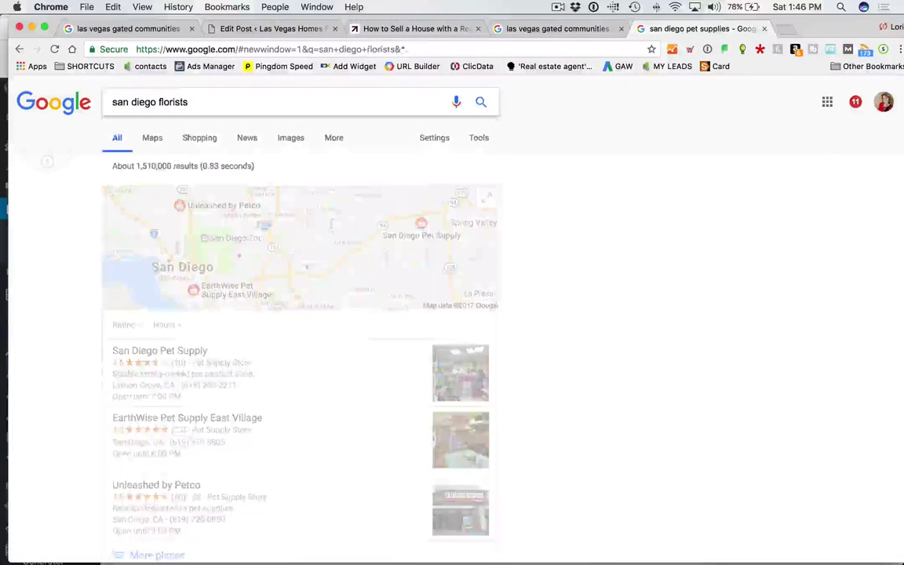
{"action": "scroll", "coordinate": [180, 138], "scroll_direction": "down", "scroll_amount": 10}
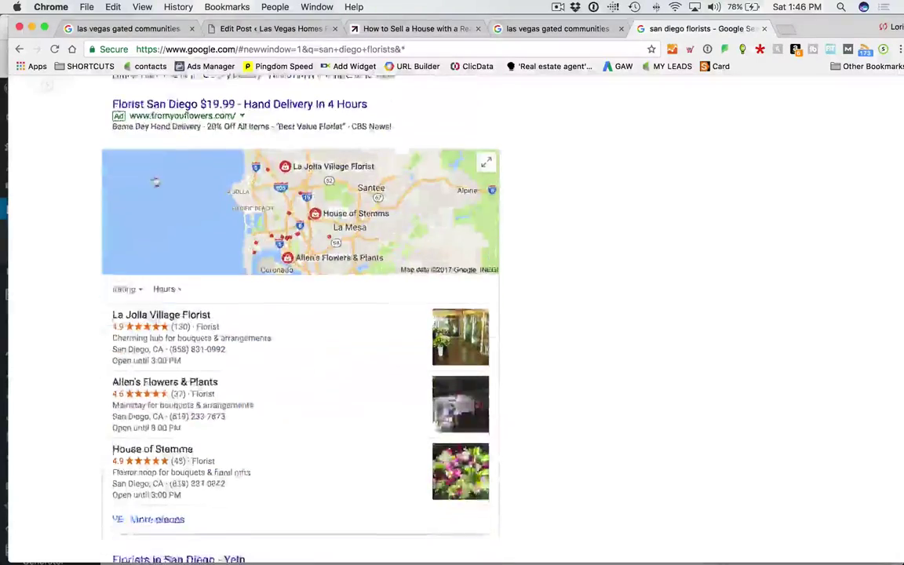
{"action": "scroll", "coordinate": [149, 182], "scroll_direction": "up", "scroll_amount": 10}
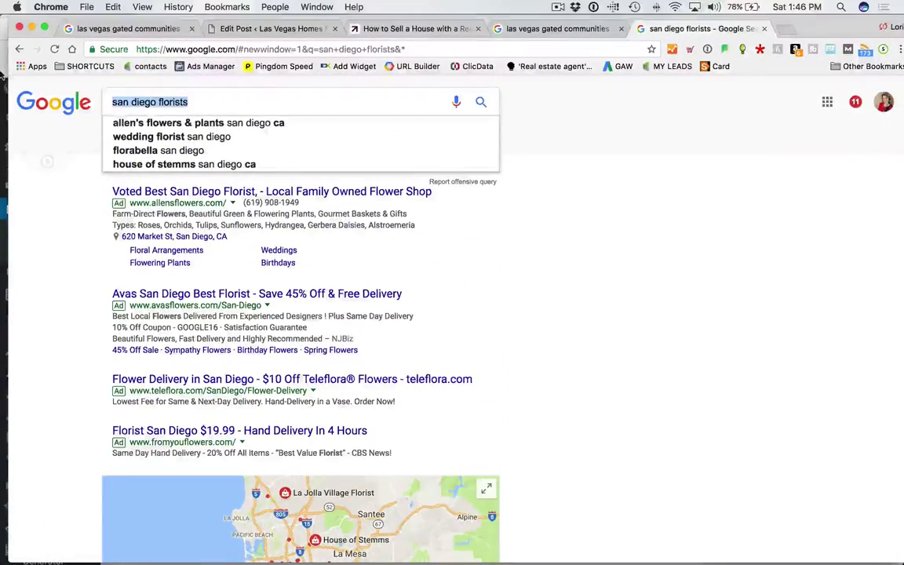
Step: Search Google for "san diego races" in place of the florists query
{"action": "key", "text": "BackSpace"}
{"action": "type", "text": "diego"}
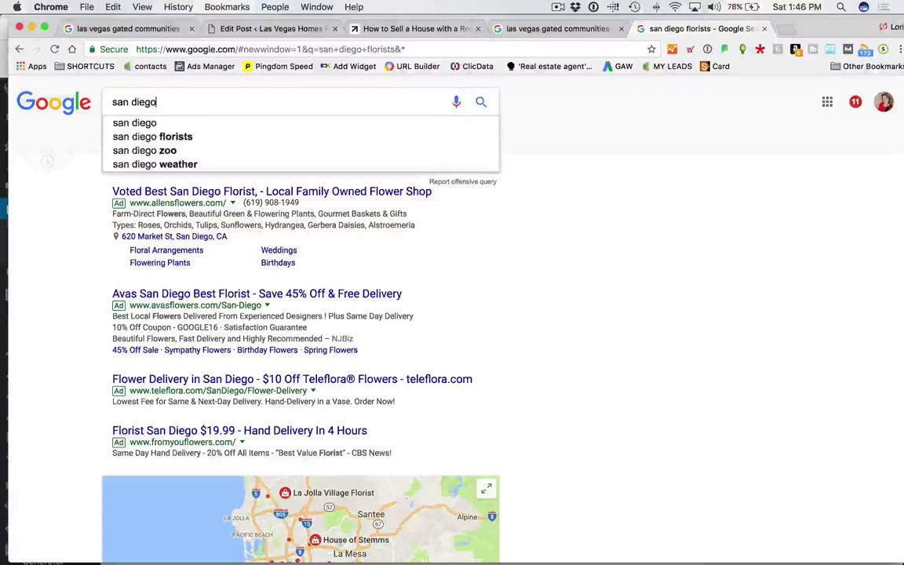
{"action": "type", "text": " races"}
{"action": "key", "text": "Return"}
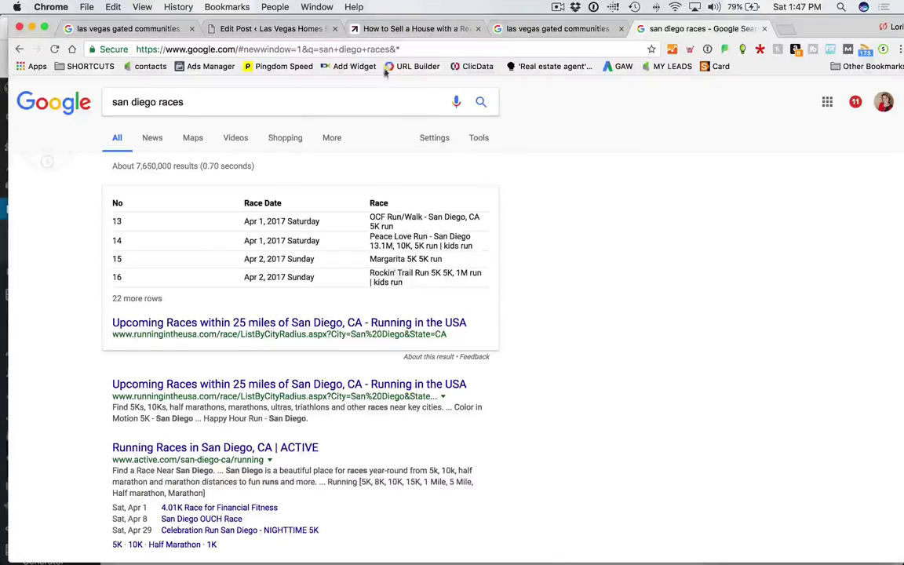
Step: Return to the WordPress post editor and open TablePress's form for adding a new table in a separate browser tab
{"action": "key", "text": "super+2"}
{"action": "scroll", "coordinate": [150, 302], "scroll_direction": "down", "scroll_amount": 3}
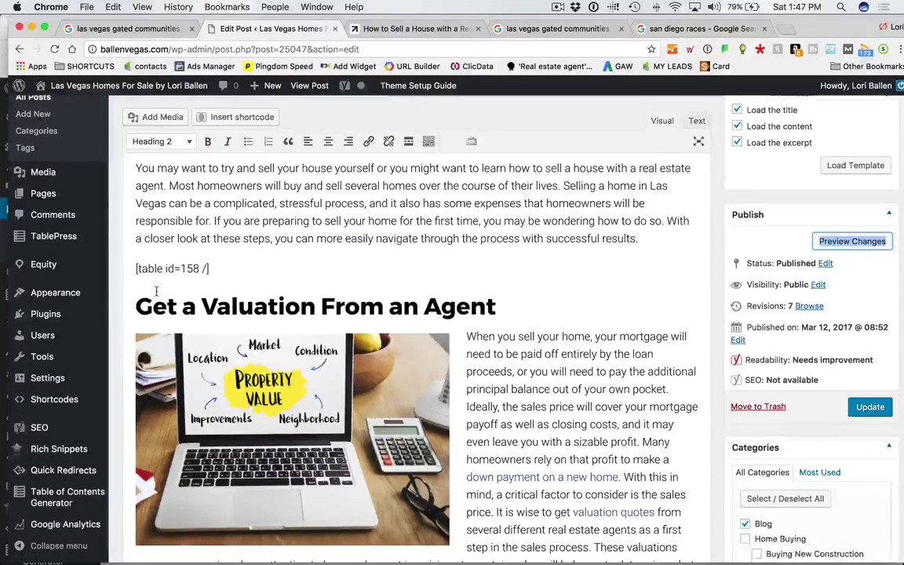
{"action": "mouse_move", "coordinate": [94, 237]}
{"action": "right_click", "coordinate": [145, 255]}
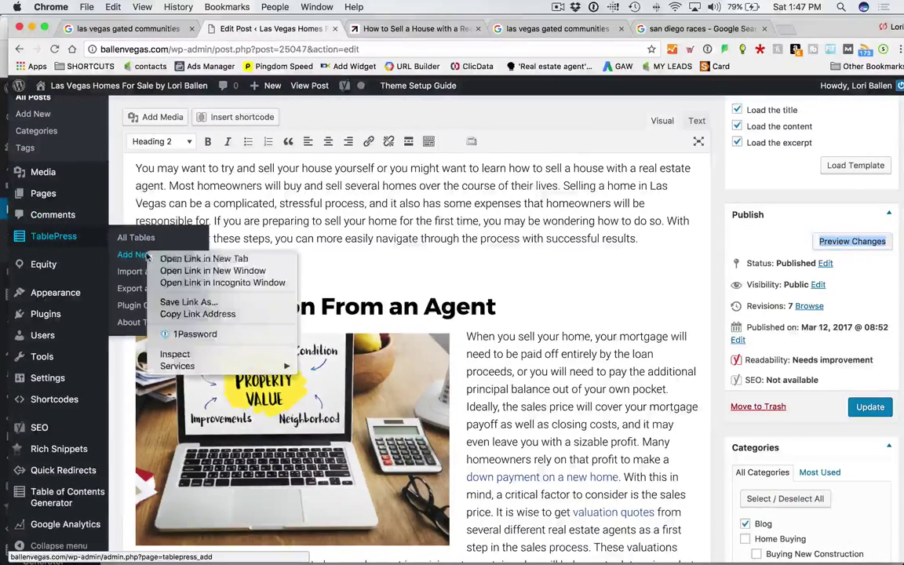
{"action": "left_click", "coordinate": [182, 260]}
{"action": "left_click", "coordinate": [391, 29]}
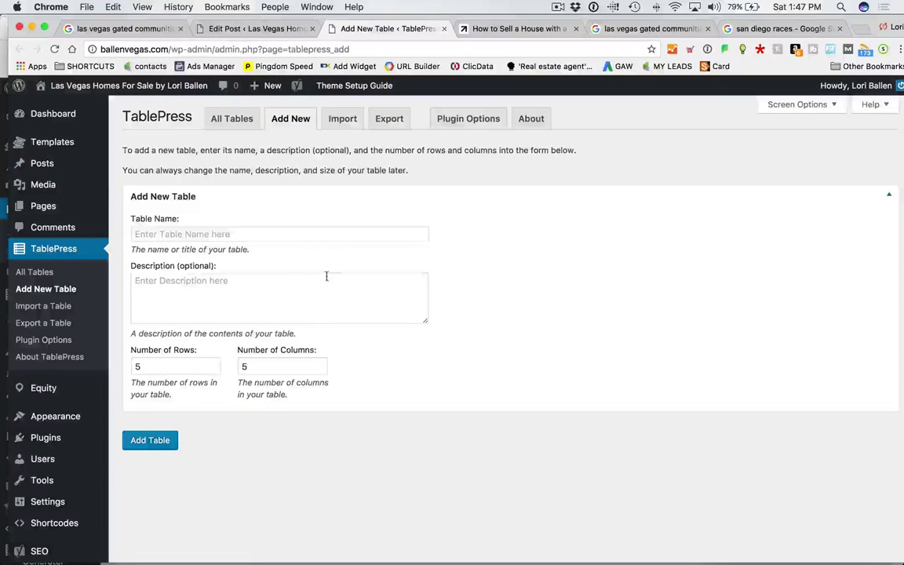
Step: Create a new unnamed table with 3 rows and 3 columns
{"action": "left_click", "coordinate": [181, 292]}
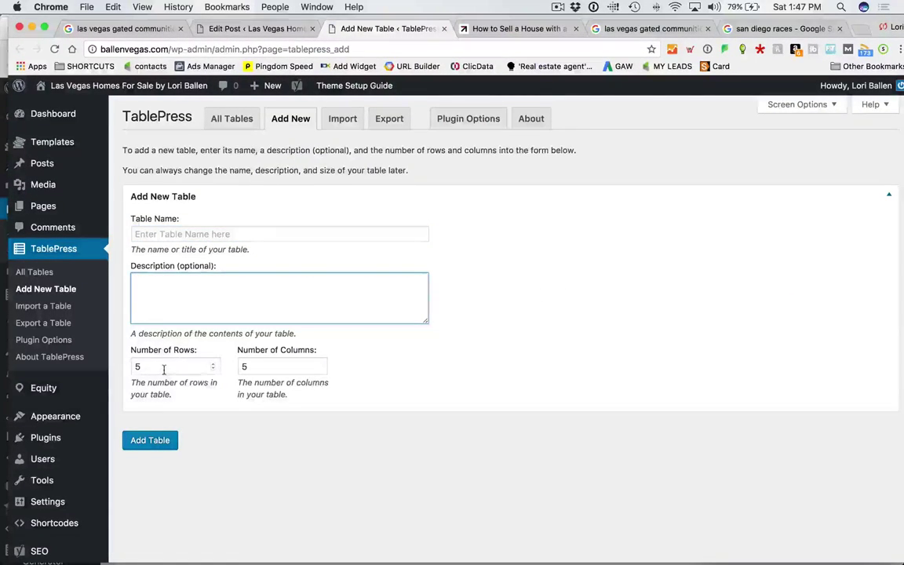
{"action": "key", "text": "Tab"}
{"action": "type", "text": "3"}
{"action": "key", "text": "Tab"}
{"action": "type", "text": "3"}
{"action": "left_click", "coordinate": [154, 445]}
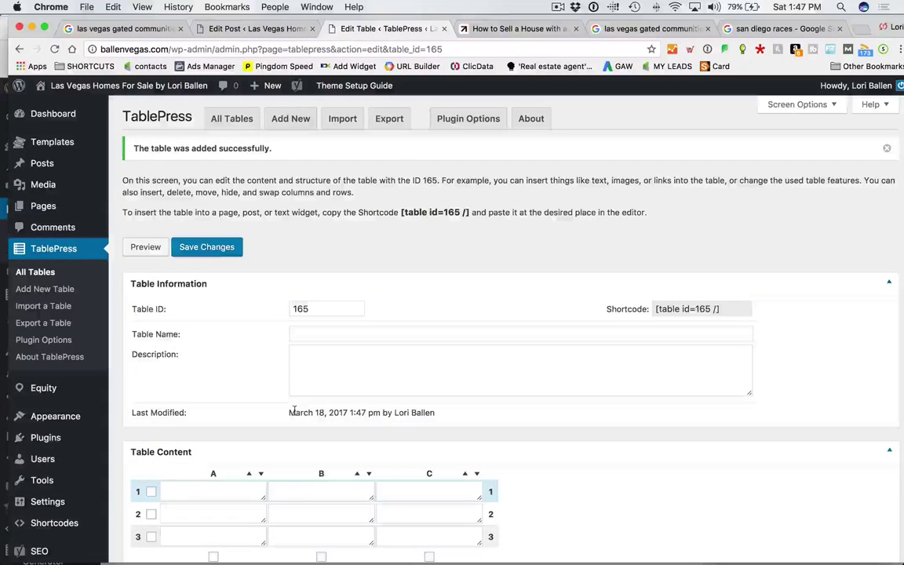
Step: Fill the table's first row with "Purple Cow", "Blue Cow" and "Pink Cow" in columns A to C
{"action": "scroll", "coordinate": [293, 411], "scroll_direction": "down", "scroll_amount": 3}
{"action": "left_click", "coordinate": [231, 396]}
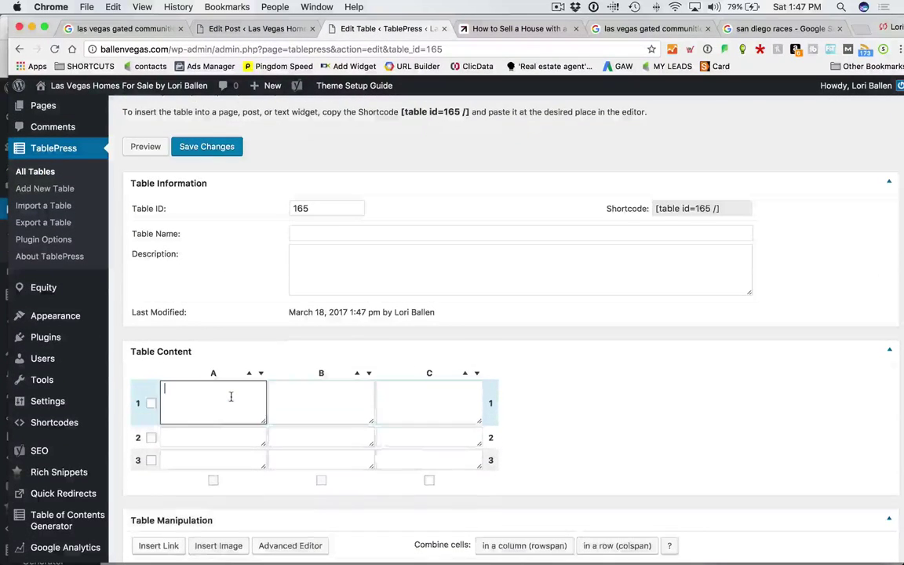
{"action": "type", "text": "P"}
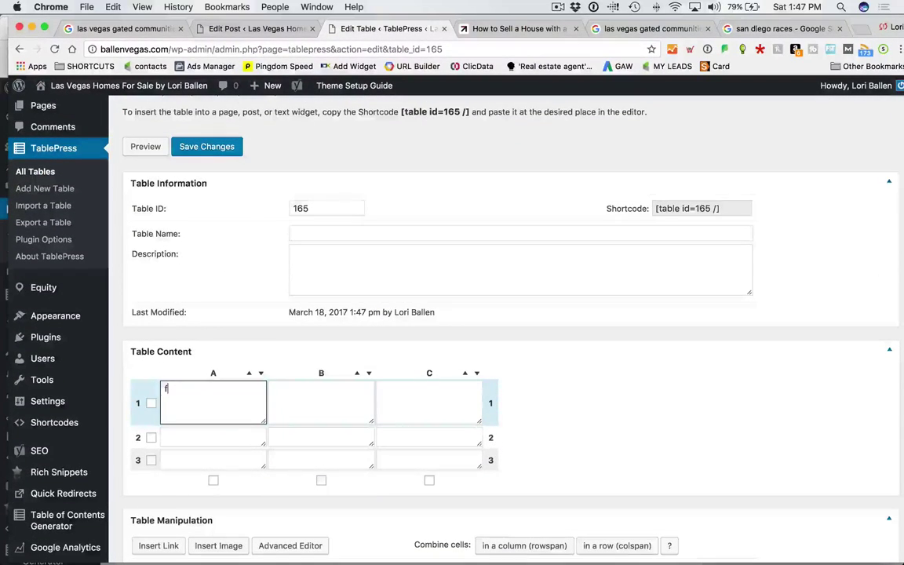
{"action": "type", "text": "urple C"}
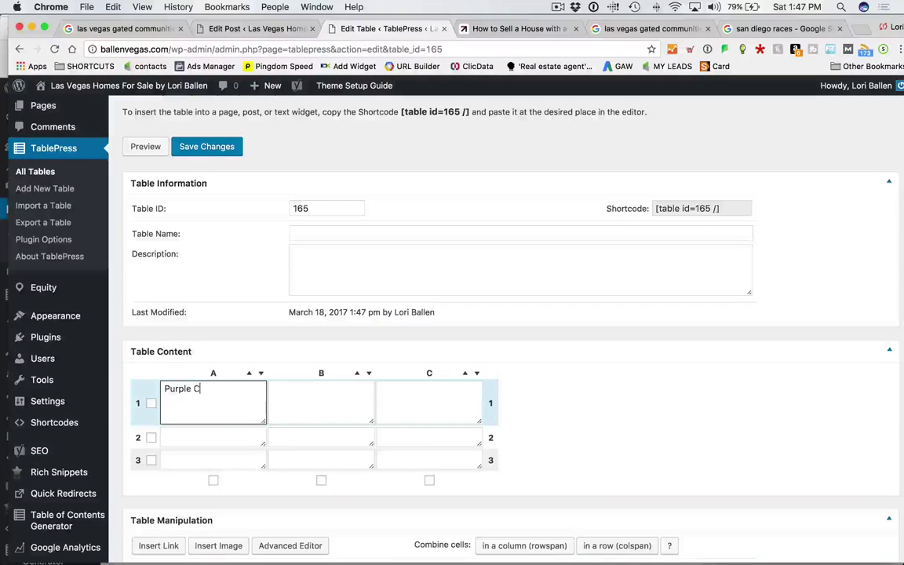
{"action": "type", "text": "Blue Cow"}
{"action": "key", "text": "Tab"}
{"action": "type", "text": "Pin Co"}
{"action": "key", "text": "BackSpace"}
{"action": "key", "text": "BackSpace"}
{"action": "key", "text": "BackSpace"}
{"action": "type", "text": "k C"}
{"action": "scroll", "coordinate": [113, 483], "scroll_direction": "down", "scroll_amount": 2}
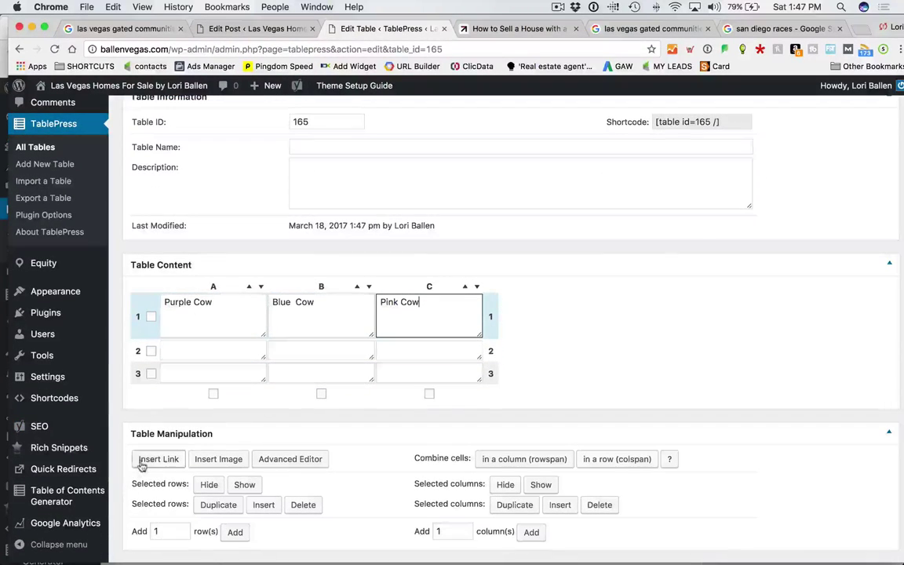
Step: Bring up the link settings for the "Purple Cow" text in cell A1 and close them without adding a link
{"action": "left_click", "coordinate": [159, 459]}
{"action": "left_click", "coordinate": [538, 209]}
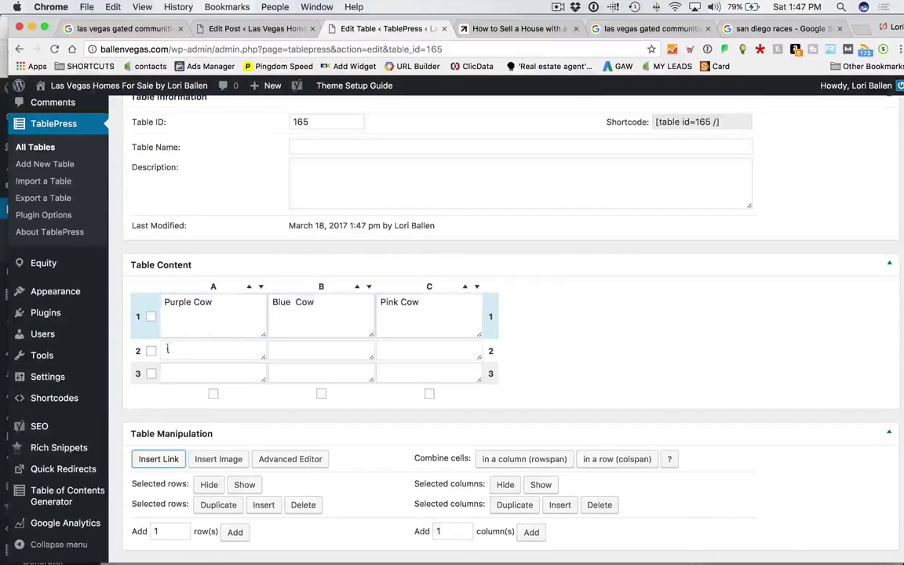
{"action": "left_click", "coordinate": [158, 459]}
{"action": "left_click_drag", "start_coordinate": [227, 303], "coordinate": [163, 303]}
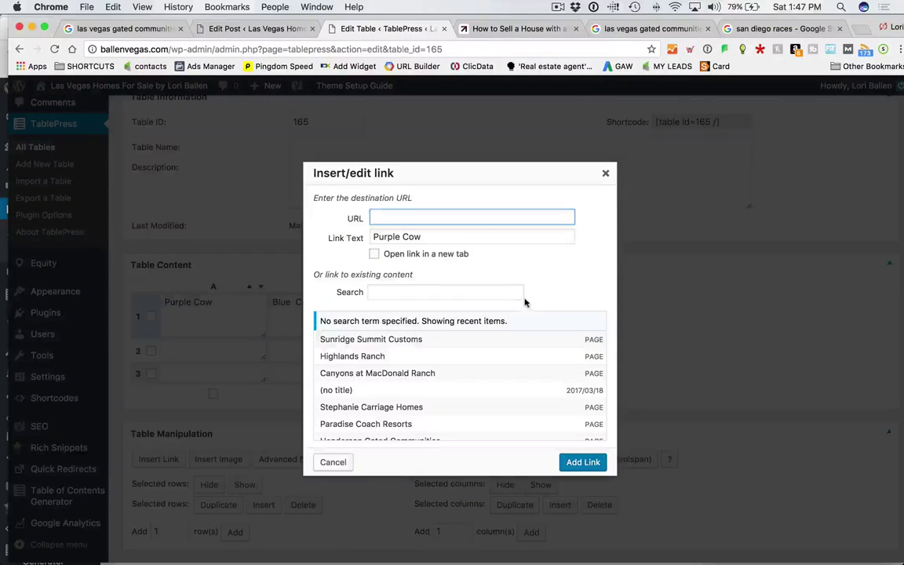
{"action": "left_click", "coordinate": [606, 174]}
Step: Review the new table's information and shortcode, and return to the post to highlight the [table id=158 /] shortcode below the introduction
{"action": "scroll", "coordinate": [368, 181], "scroll_direction": "up", "scroll_amount": 5}
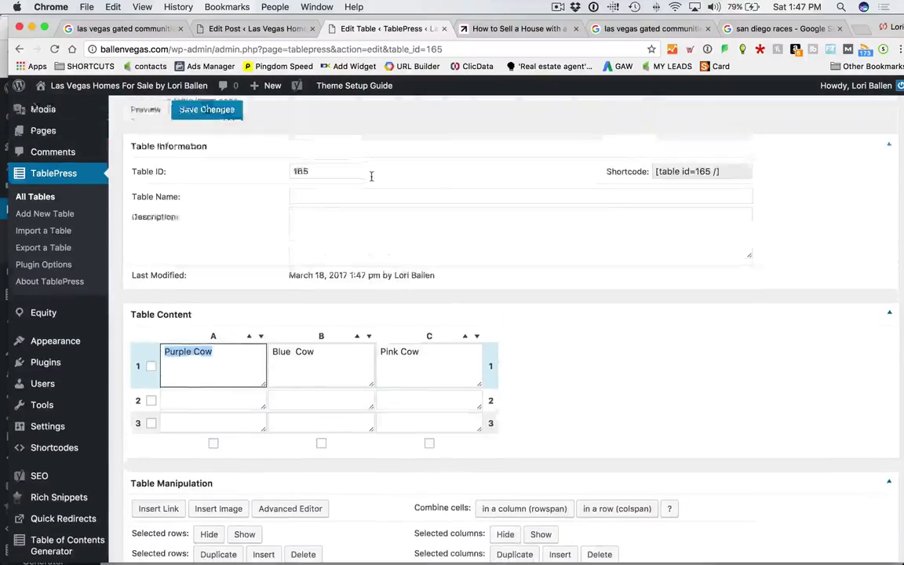
{"action": "left_click", "coordinate": [420, 258]}
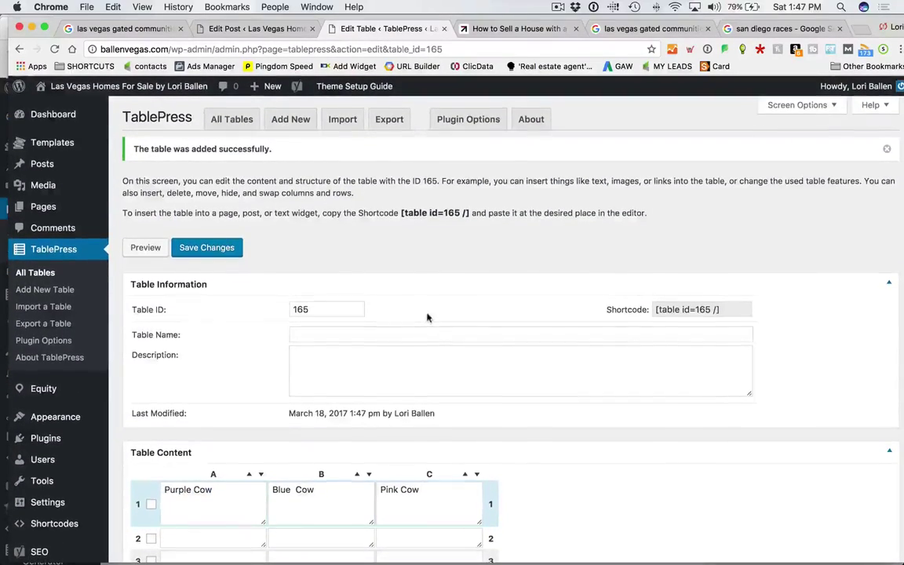
{"action": "scroll", "coordinate": [417, 314], "scroll_direction": "down", "scroll_amount": 2}
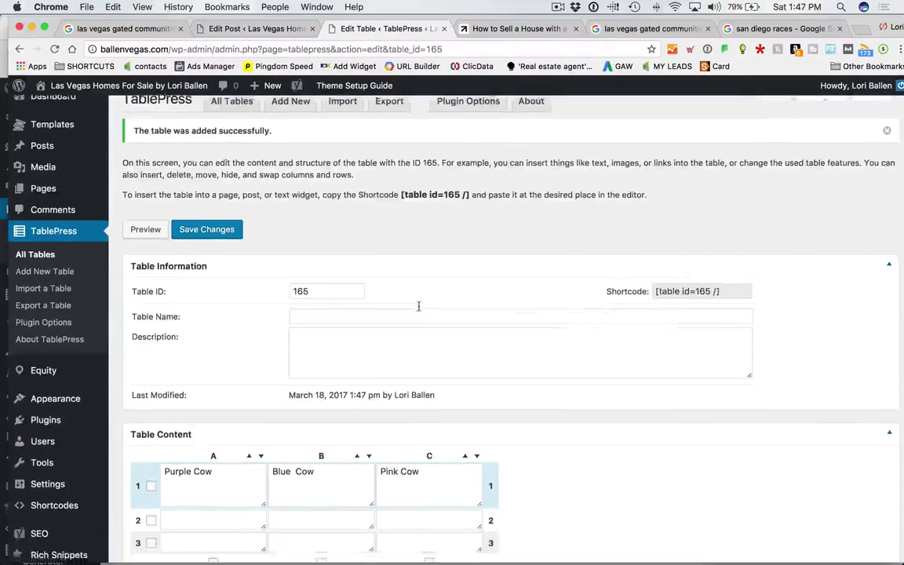
{"action": "scroll", "coordinate": [426, 305], "scroll_direction": "up", "scroll_amount": 2}
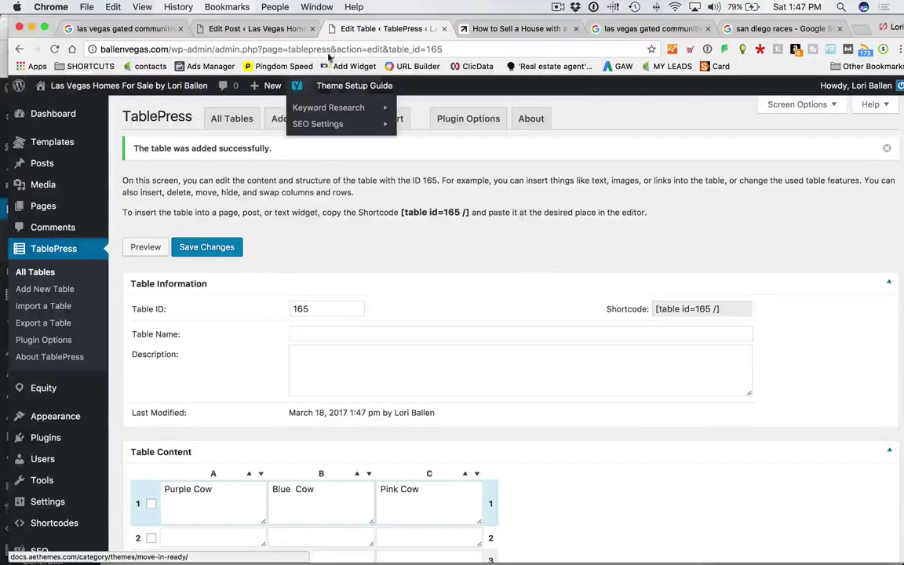
{"action": "left_click", "coordinate": [282, 32]}
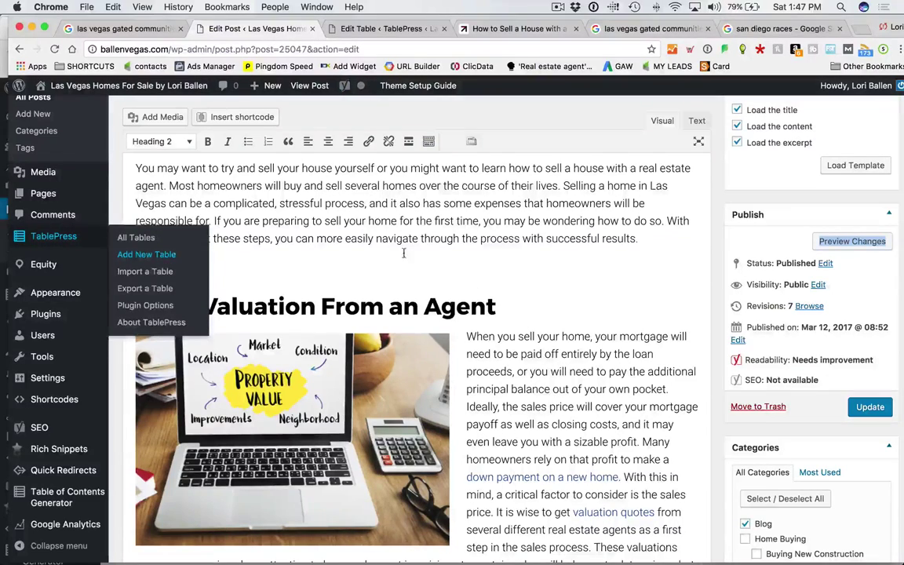
{"action": "left_click", "coordinate": [298, 264]}
{"action": "type", "text": "[table id=158 /]"}
{"action": "scroll", "coordinate": [302, 251], "scroll_direction": "down", "scroll_amount": 1}
{"action": "scroll", "coordinate": [304, 250], "scroll_direction": "up", "scroll_amount": 4}
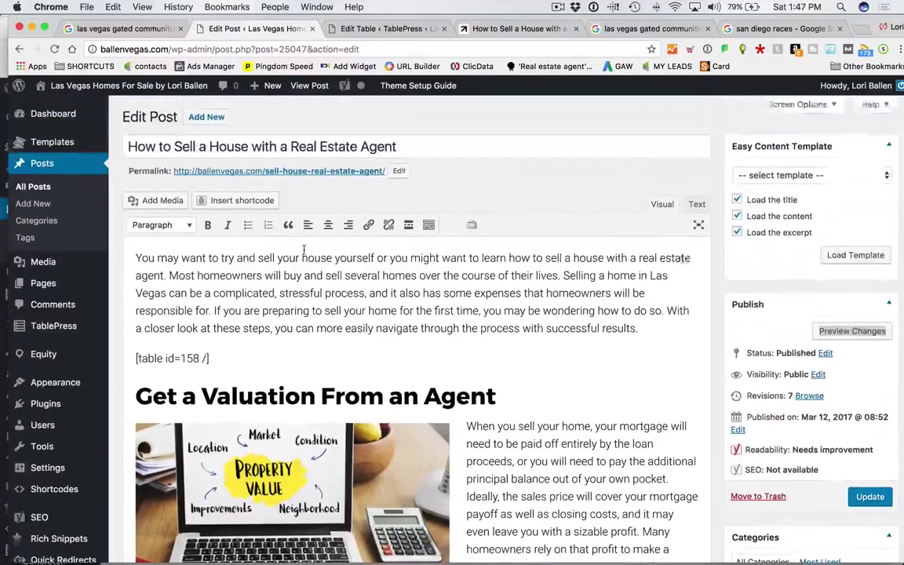
{"action": "scroll", "coordinate": [470, 298], "scroll_direction": "down", "scroll_amount": 5}
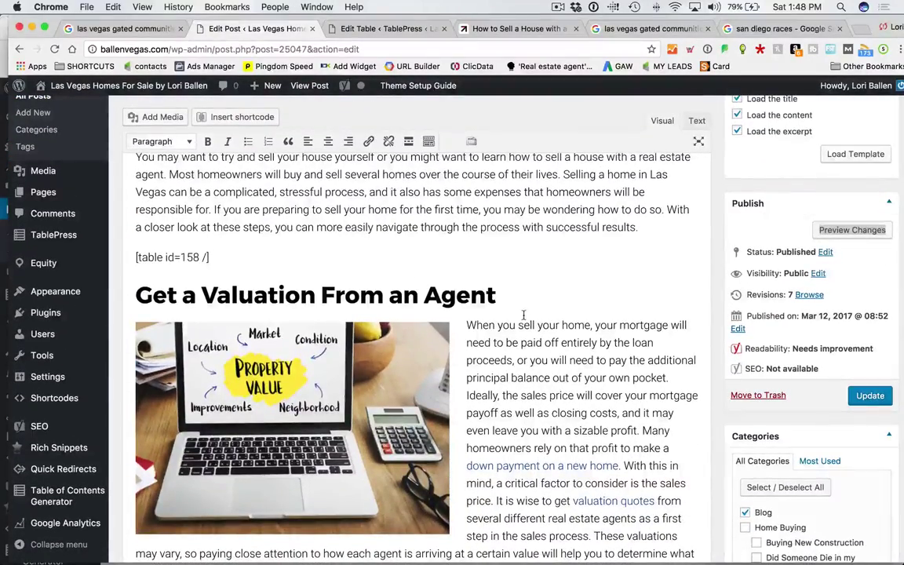
{"action": "scroll", "coordinate": [523, 315], "scroll_direction": "down", "scroll_amount": 3}
{"action": "scroll", "coordinate": [252, 369], "scroll_direction": "up", "scroll_amount": 6}
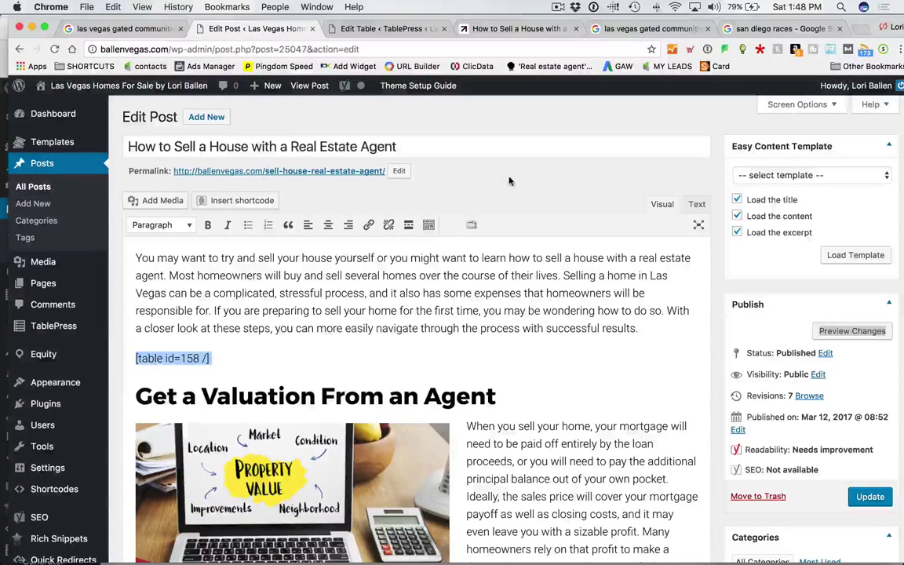
Step: Copy the post title "How to Sell a House with a Real Estate Agent", search Google for it and look through the results
{"action": "left_click_drag", "start_coordinate": [402, 146], "coordinate": [126, 146]}
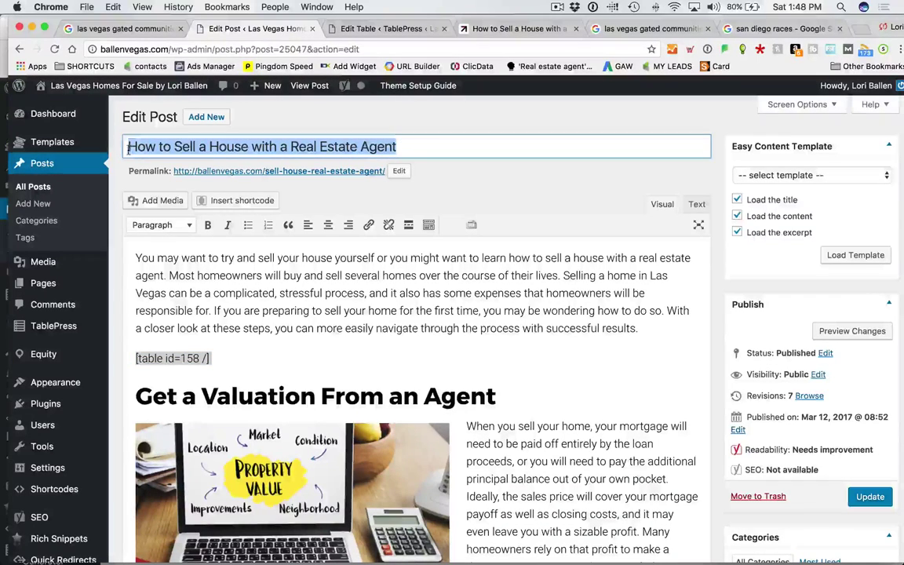
{"action": "left_click", "coordinate": [760, 29]}
{"action": "left_click", "coordinate": [303, 103]}
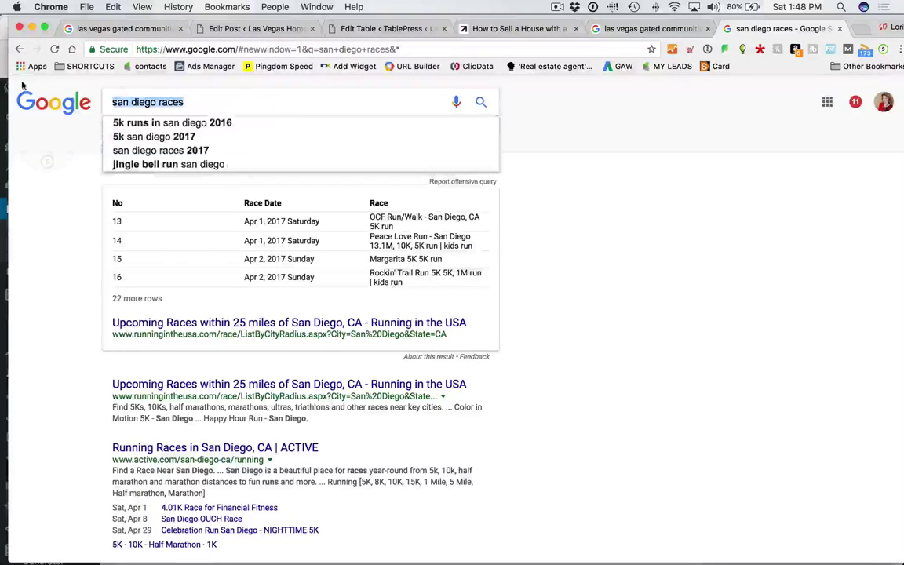
{"action": "key", "text": "Return"}
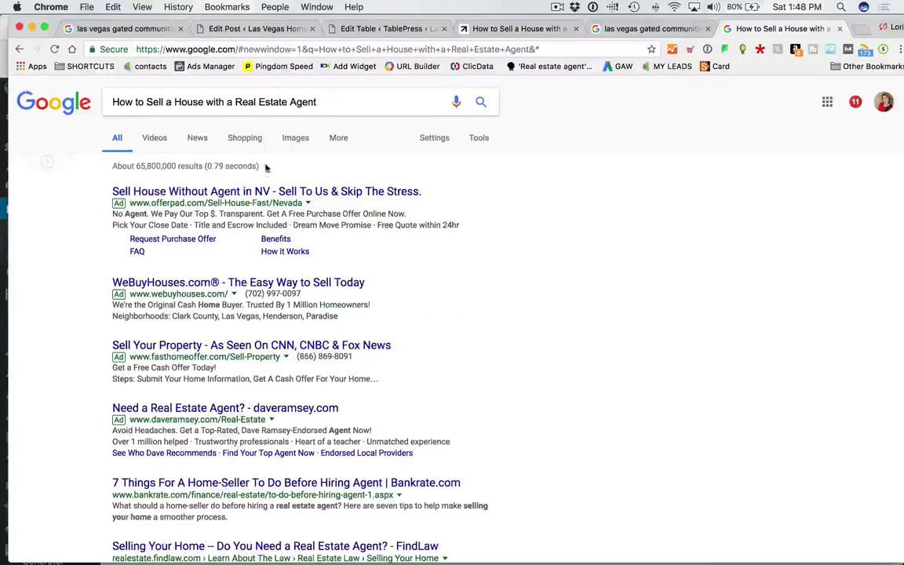
{"action": "scroll", "coordinate": [401, 239], "scroll_direction": "down", "scroll_amount": 20}
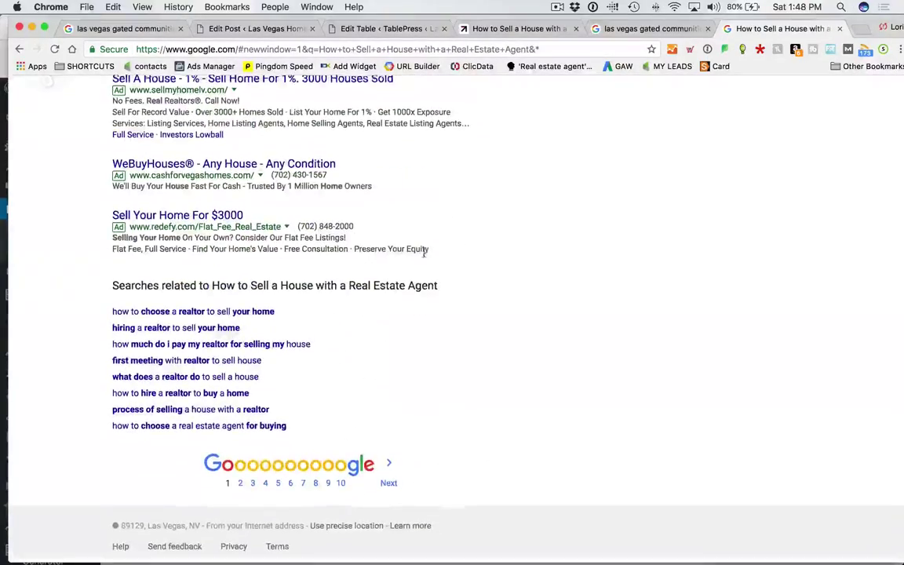
{"action": "scroll", "coordinate": [420, 255], "scroll_direction": "up", "scroll_amount": 20}
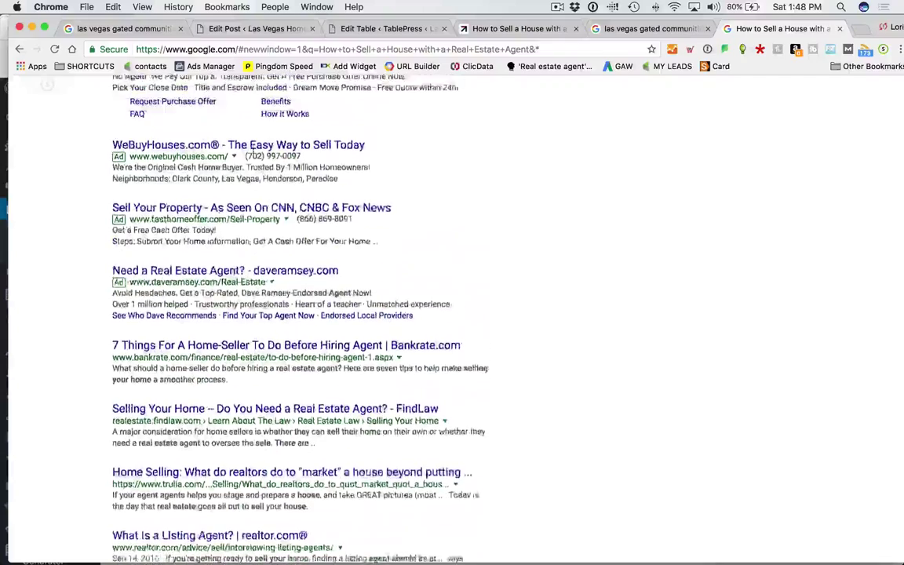
Step: Shorten the Google query to "How to Sell a House" and find the featured list of steps in the results
{"action": "left_click_drag", "start_coordinate": [205, 102], "coordinate": [415, 117]}
{"action": "key", "text": "Return"}
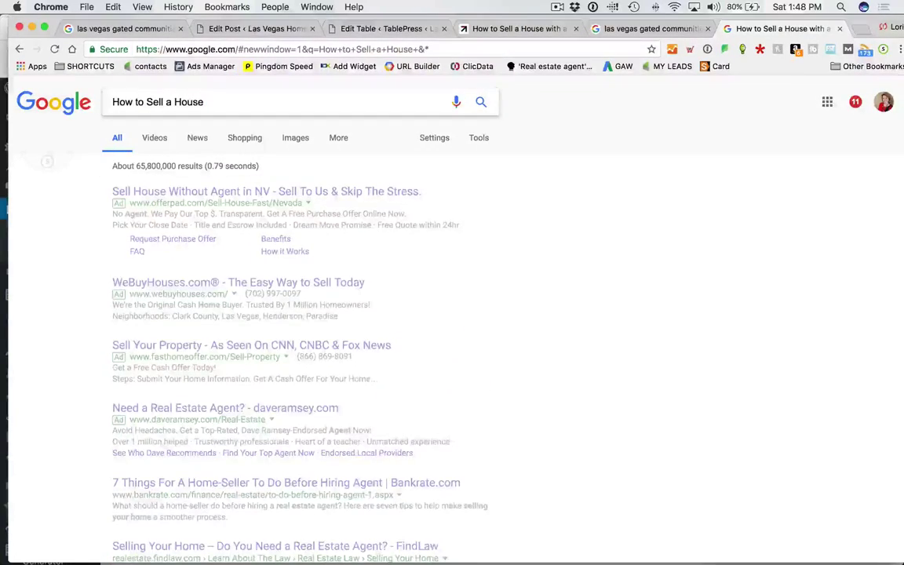
{"action": "scroll", "coordinate": [298, 164], "scroll_direction": "down", "scroll_amount": 3}
{"action": "scroll", "coordinate": [298, 164], "scroll_direction": "down", "scroll_amount": 2}
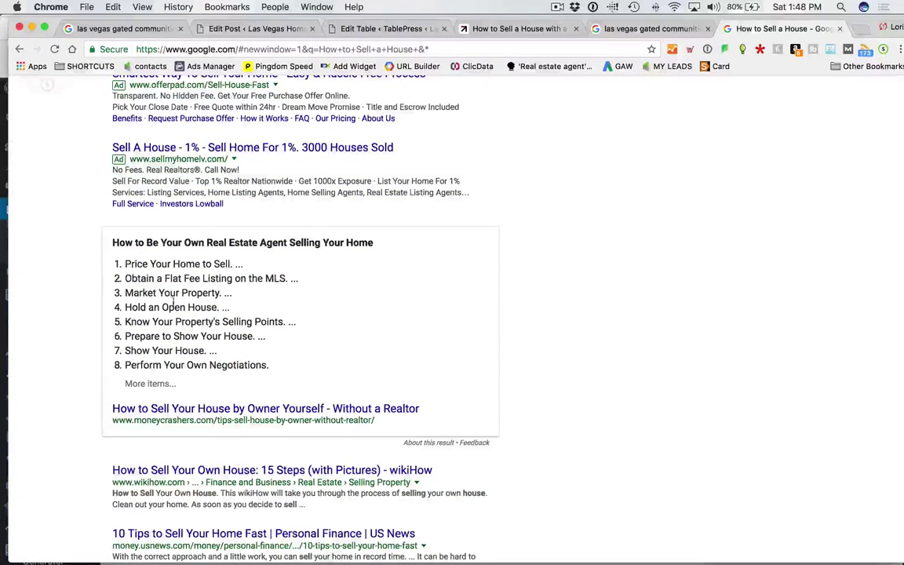
Step: Open the Money Crashers article behind the featured list and look through its numbered home-selling steps
{"action": "left_click", "coordinate": [204, 417]}
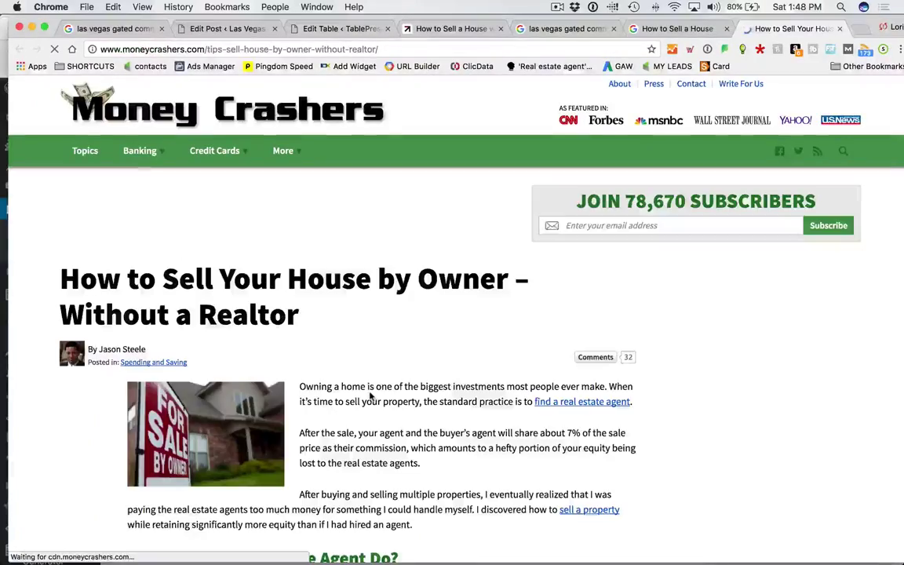
{"action": "scroll", "coordinate": [243, 363], "scroll_direction": "down", "scroll_amount": 10}
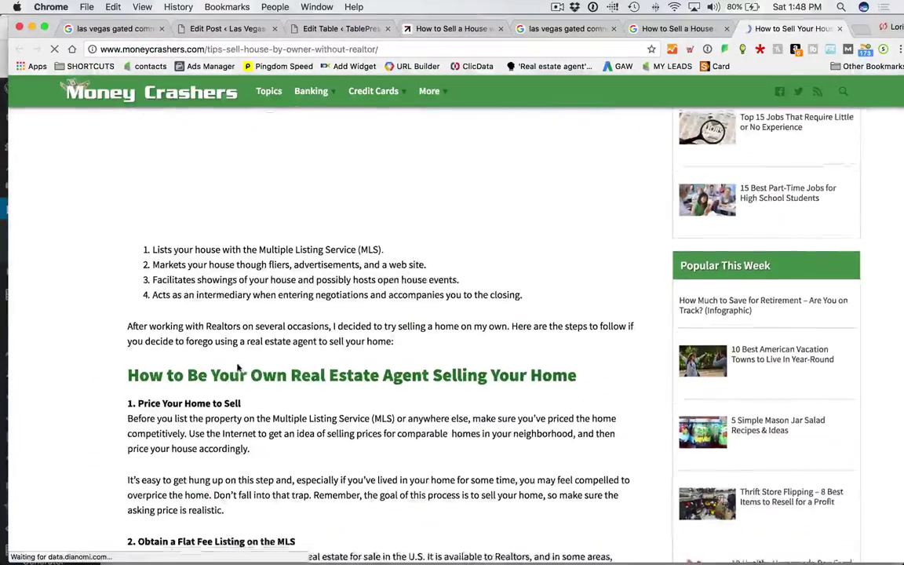
{"action": "scroll", "coordinate": [355, 313], "scroll_direction": "down", "scroll_amount": 15}
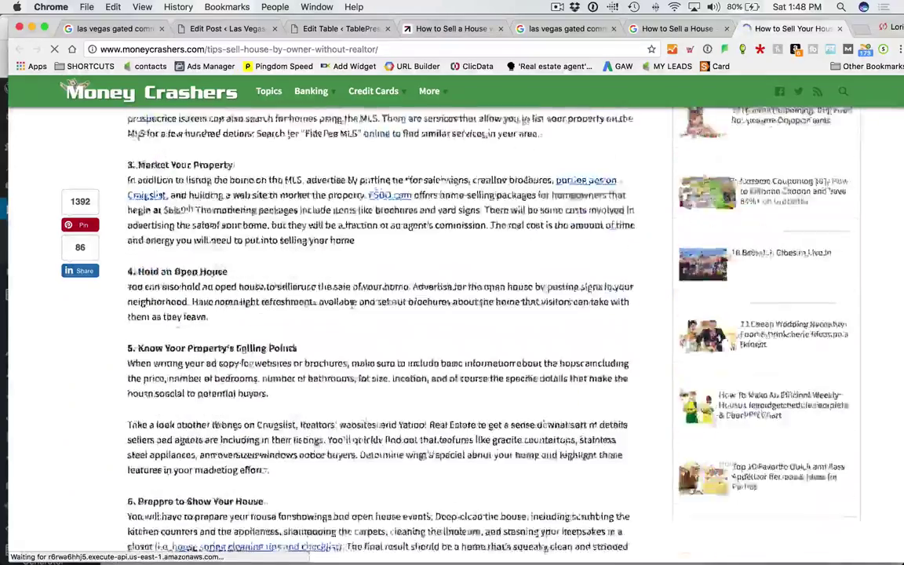
Step: Look through the Money Crashers article's introduction and the numbered list under "What Does a Real Estate Agent Do?"
{"action": "scroll", "coordinate": [355, 313], "scroll_direction": "down", "scroll_amount": 5}
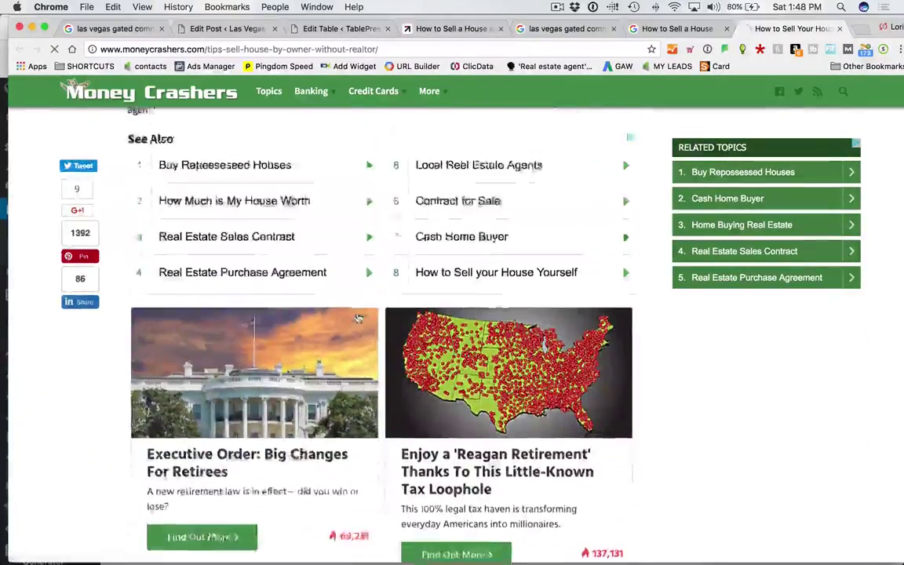
{"action": "scroll", "coordinate": [355, 313], "scroll_direction": "up", "scroll_amount": 20}
{"action": "scroll", "coordinate": [504, 345], "scroll_direction": "down", "scroll_amount": 5}
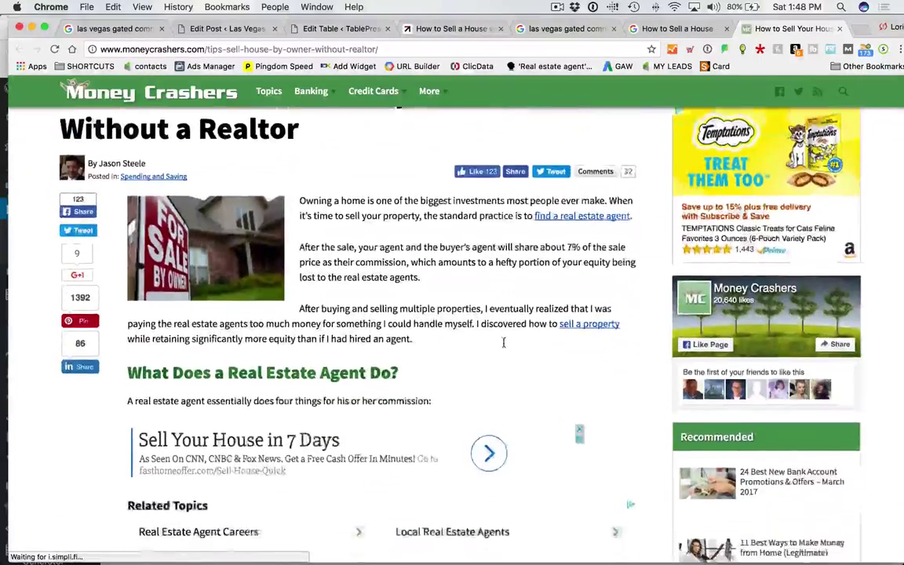
{"action": "scroll", "coordinate": [439, 350], "scroll_direction": "down", "scroll_amount": 6}
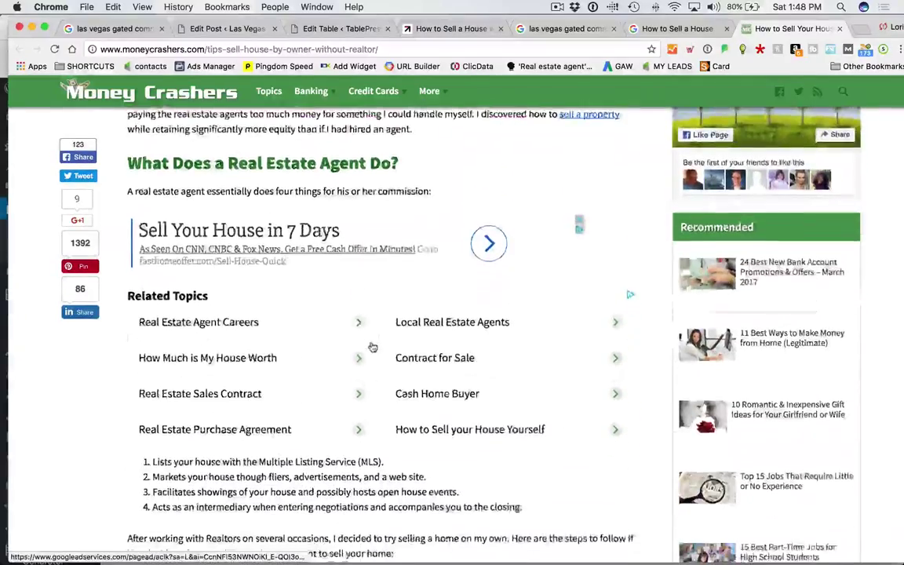
{"action": "scroll", "coordinate": [527, 356], "scroll_direction": "down", "scroll_amount": 4}
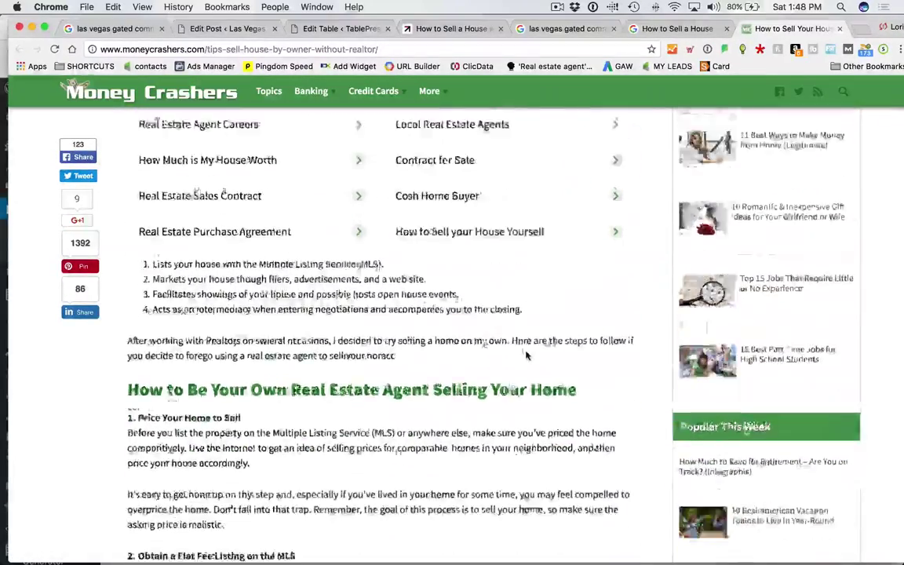
{"action": "scroll", "coordinate": [435, 351], "scroll_direction": "up", "scroll_amount": 4}
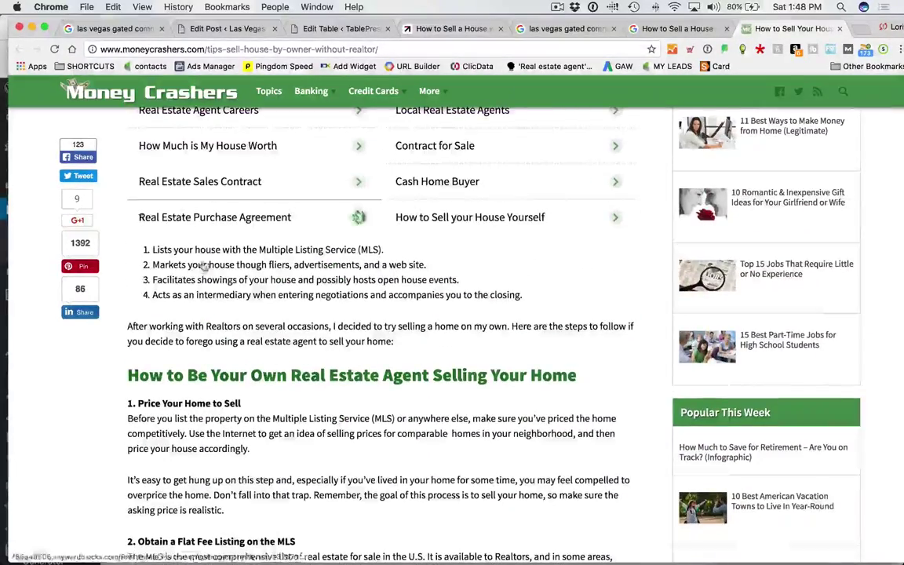
Step: Review the numbered steps under "How to Be Your Own Real Estate Agent Selling Your Home", return to the article's title and close the article
{"action": "scroll", "coordinate": [442, 374], "scroll_direction": "down", "scroll_amount": 15}
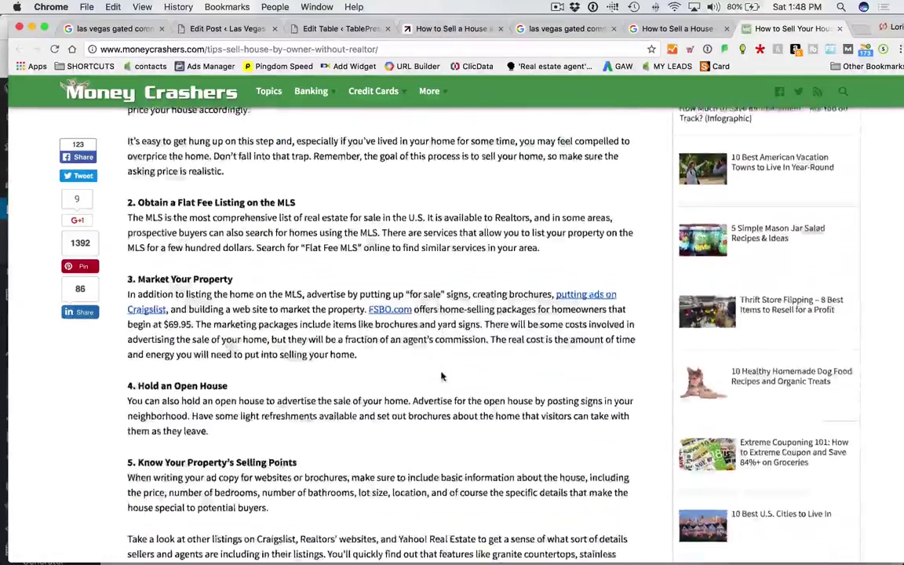
{"action": "scroll", "coordinate": [445, 380], "scroll_direction": "down", "scroll_amount": 15}
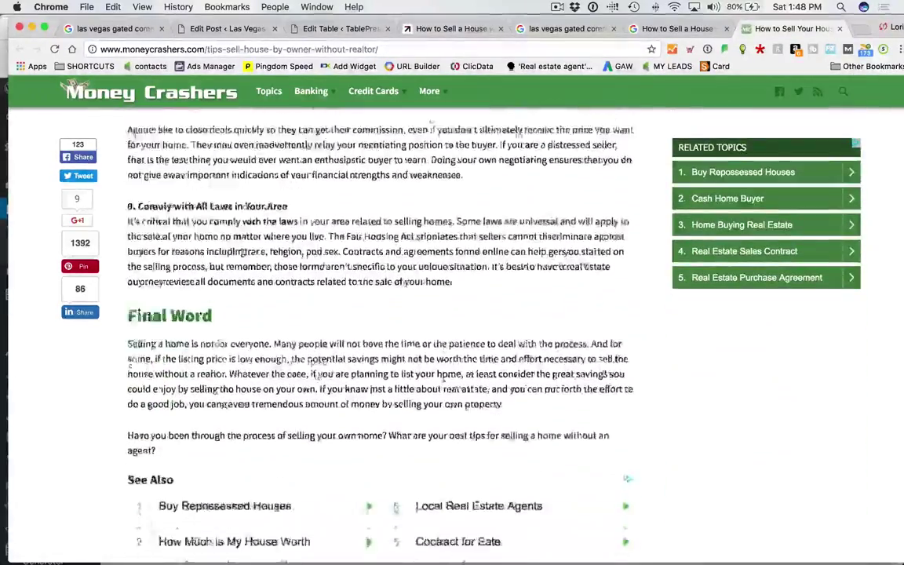
{"action": "scroll", "coordinate": [444, 381], "scroll_direction": "up", "scroll_amount": 20}
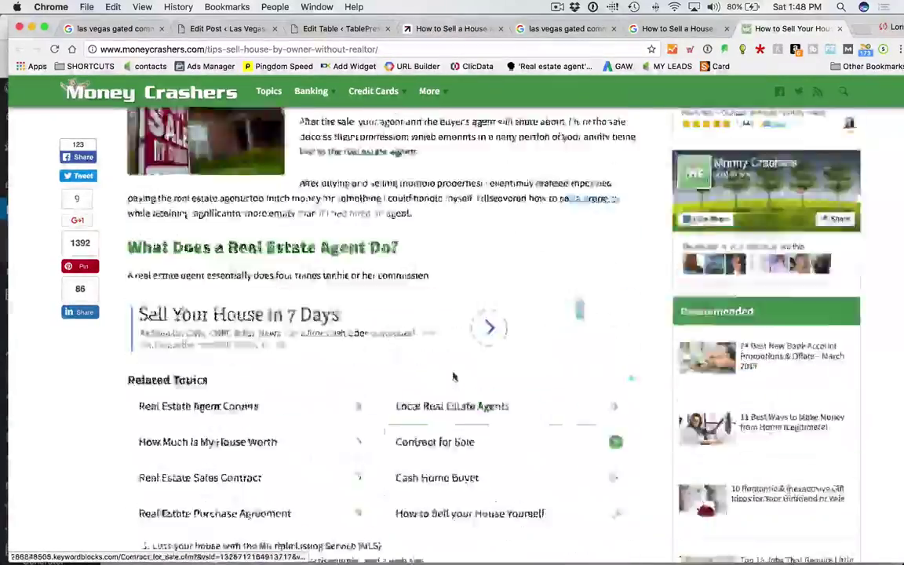
{"action": "scroll", "coordinate": [444, 381], "scroll_direction": "up", "scroll_amount": 5}
{"action": "scroll", "coordinate": [444, 380], "scroll_direction": "down", "scroll_amount": 5}
{"action": "scroll", "coordinate": [470, 393], "scroll_direction": "up", "scroll_amount": 4}
{"action": "left_click", "coordinate": [843, 91]}
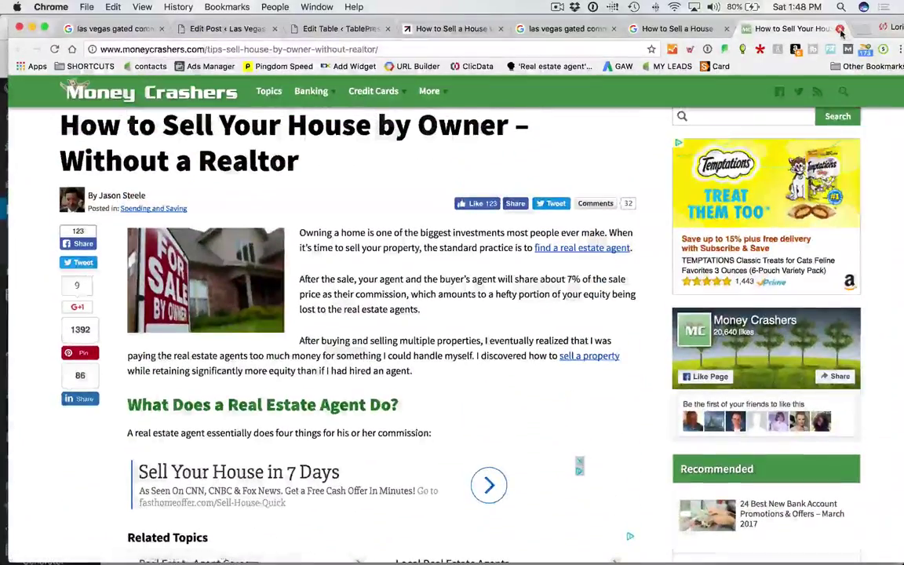
{"action": "key", "text": "super+w"}
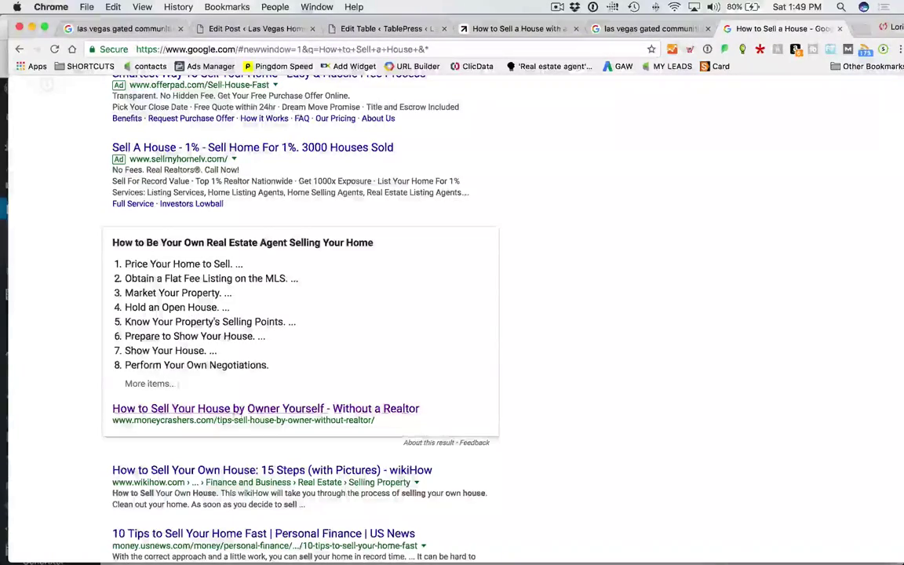
Step: Search Google for the suggested query "how to sell a house with a realtor" and find the featured list in the results
{"action": "scroll", "coordinate": [392, 359], "scroll_direction": "down", "scroll_amount": 3}
{"action": "scroll", "coordinate": [392, 359], "scroll_direction": "up", "scroll_amount": 10}
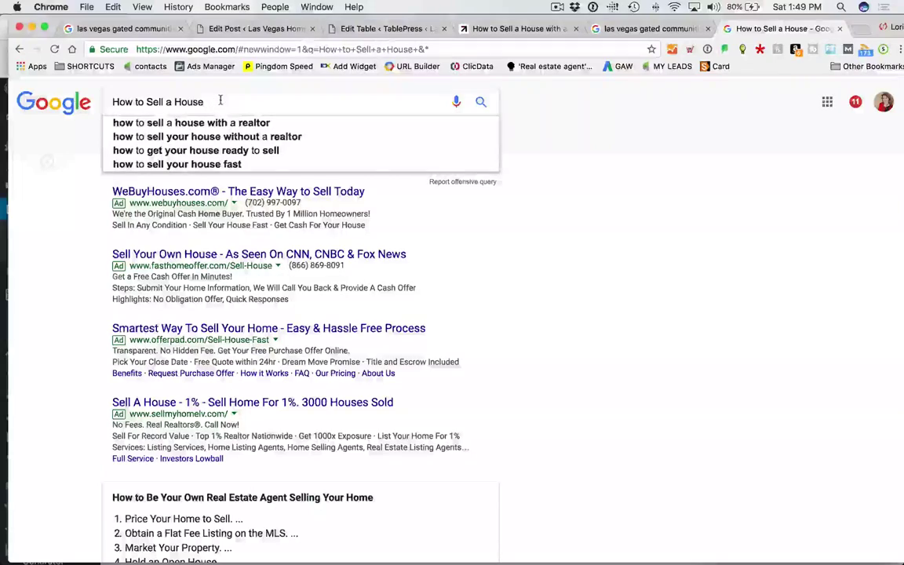
{"action": "left_click", "coordinate": [228, 126]}
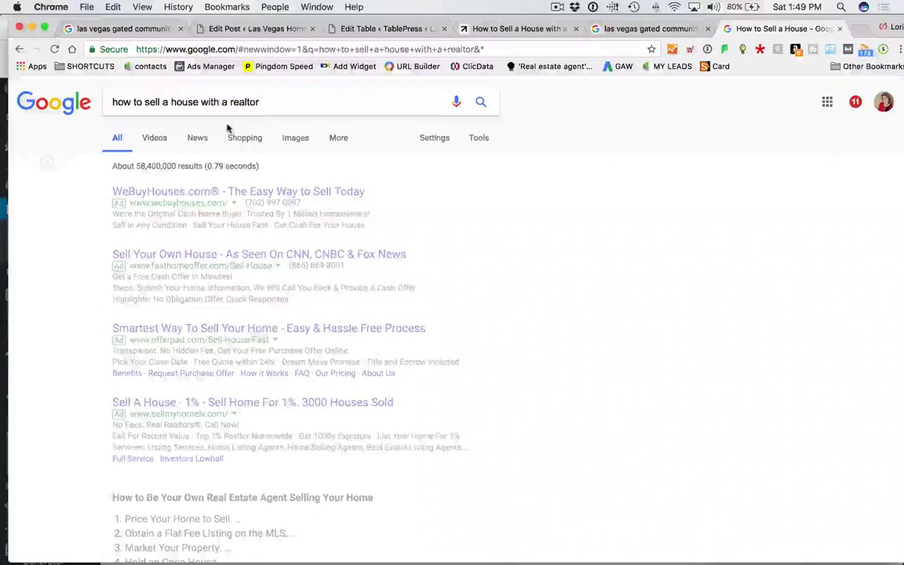
{"action": "scroll", "coordinate": [337, 324], "scroll_direction": "down", "scroll_amount": 5}
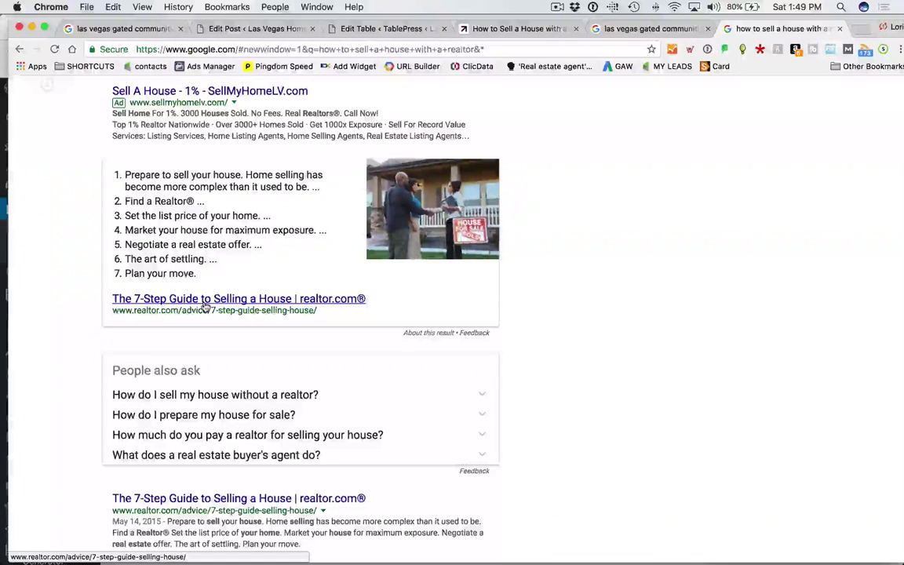
Step: Open the featured realtor.com article "The 7-Step Guide to Selling a House" and look through its numbered steps
{"action": "left_click", "coordinate": [205, 302]}
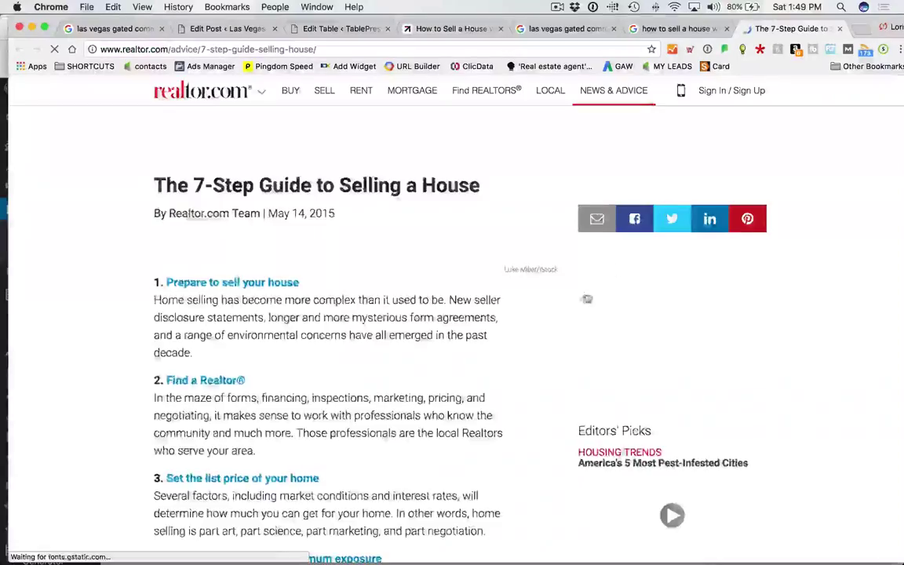
{"action": "scroll", "coordinate": [77, 297], "scroll_direction": "down", "scroll_amount": 15}
{"action": "scroll", "coordinate": [79, 305], "scroll_direction": "down", "scroll_amount": 10}
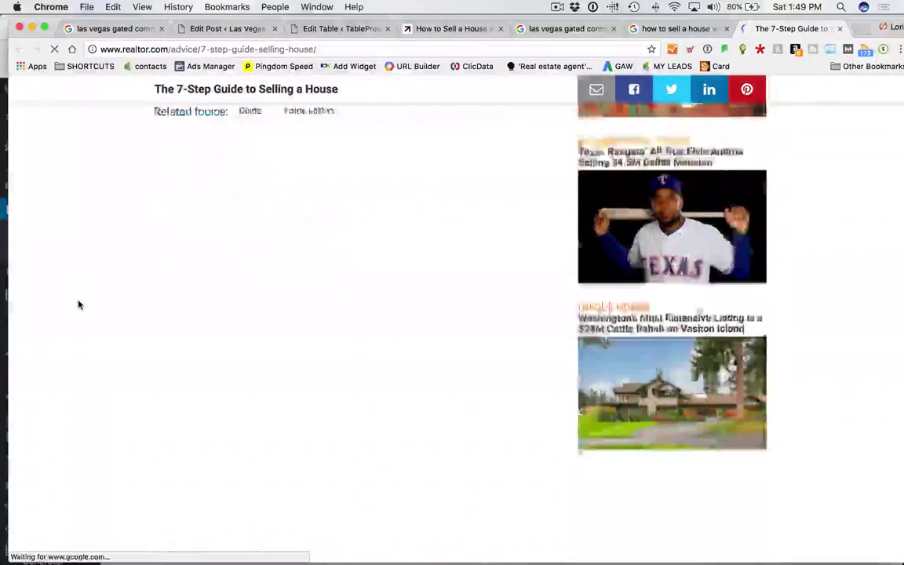
{"action": "scroll", "coordinate": [82, 306], "scroll_direction": "up", "scroll_amount": 15}
{"action": "scroll", "coordinate": [81, 308], "scroll_direction": "down", "scroll_amount": 5}
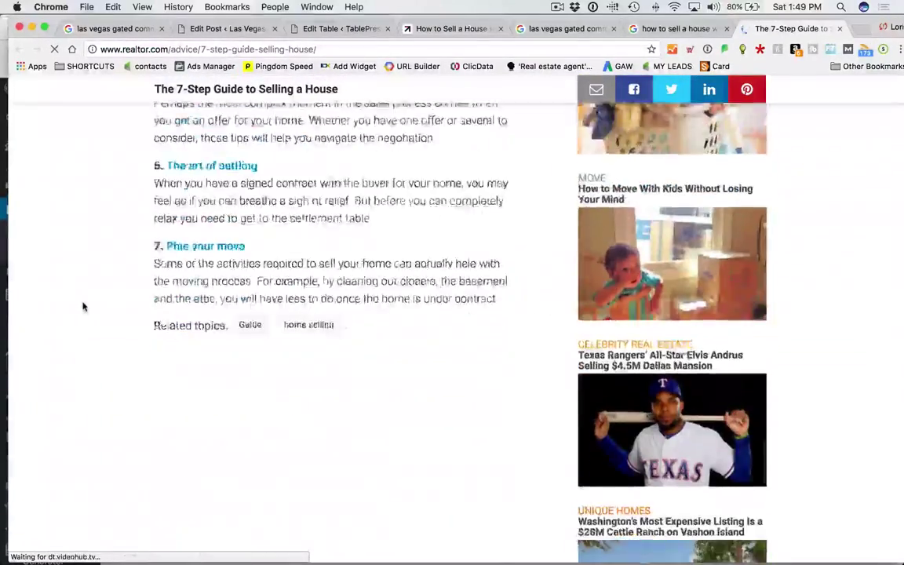
{"action": "scroll", "coordinate": [82, 307], "scroll_direction": "up", "scroll_amount": 8}
{"action": "scroll", "coordinate": [93, 306], "scroll_direction": "up", "scroll_amount": 8}
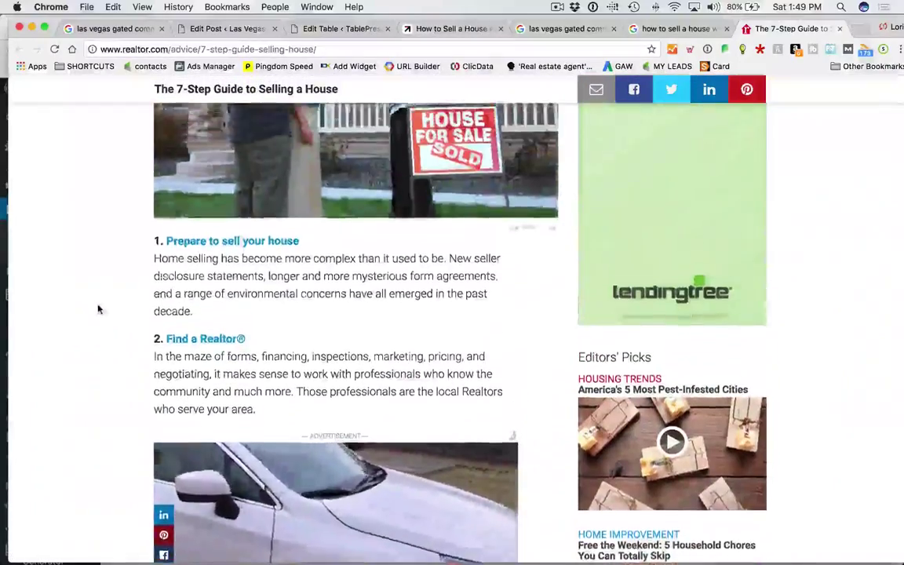
{"action": "scroll", "coordinate": [96, 306], "scroll_direction": "down", "scroll_amount": 3}
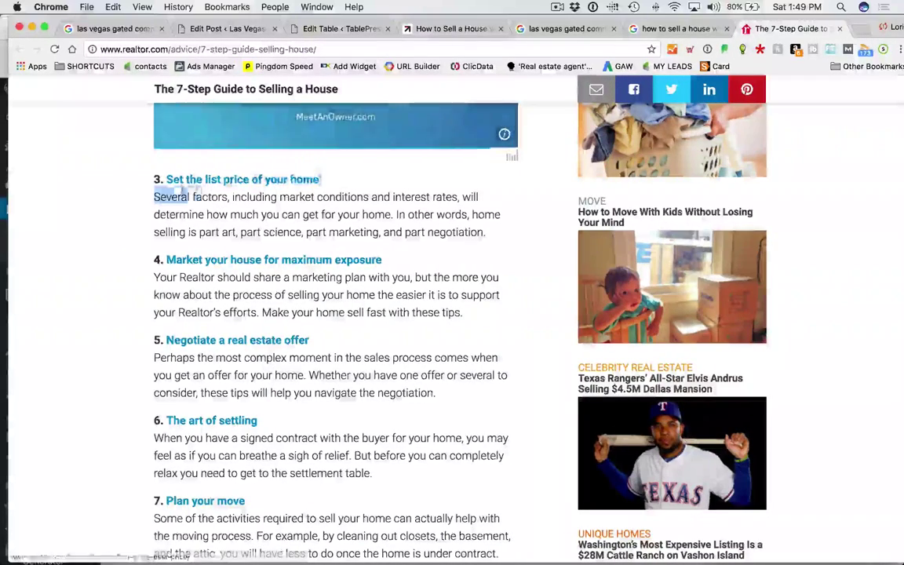
Step: Open the article linked from step 3, "Set the list price of your home", look through it and close it
{"action": "left_click", "coordinate": [245, 180]}
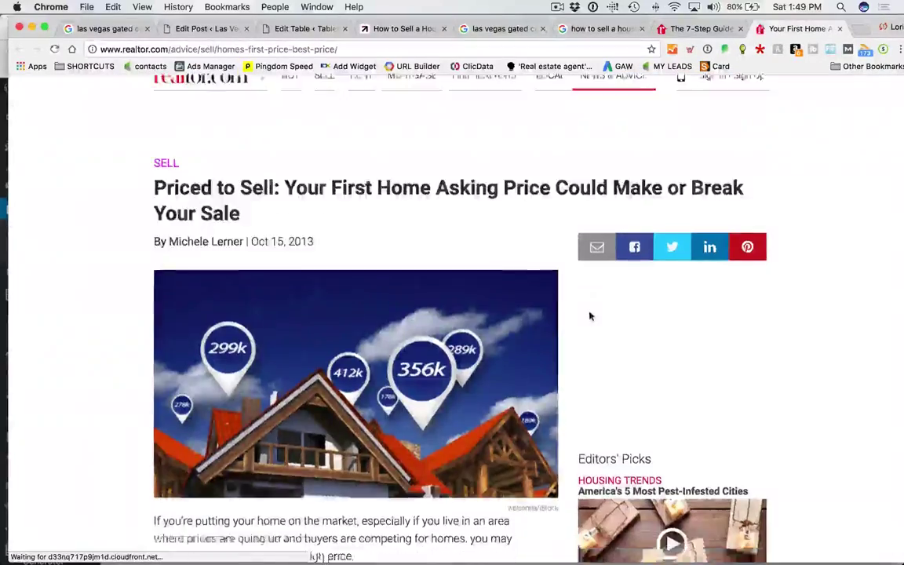
{"action": "scroll", "coordinate": [590, 316], "scroll_direction": "down", "scroll_amount": 15}
{"action": "scroll", "coordinate": [426, 298], "scroll_direction": "up", "scroll_amount": 10}
{"action": "scroll", "coordinate": [426, 298], "scroll_direction": "down", "scroll_amount": 3}
{"action": "left_click", "coordinate": [840, 29]}
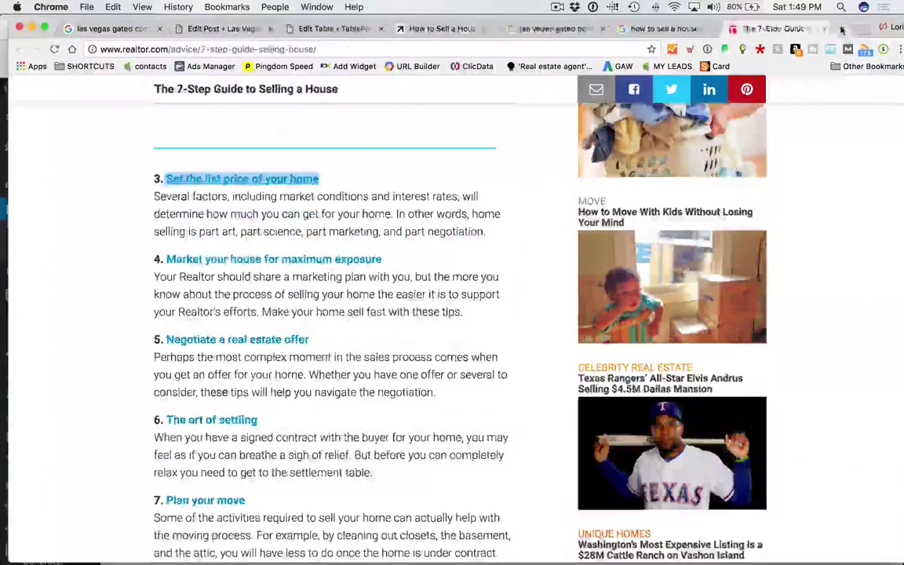
Step: Go back to the Google results and search for "what is the average height of a man"
{"action": "scroll", "coordinate": [520, 179], "scroll_direction": "up", "scroll_amount": 5}
{"action": "scroll", "coordinate": [520, 179], "scroll_direction": "up", "scroll_amount": 4}
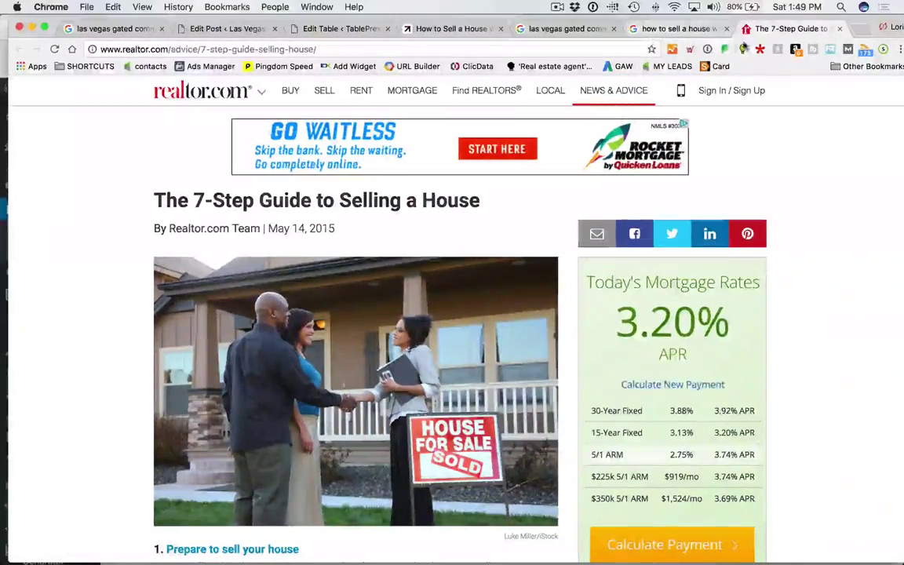
{"action": "left_click", "coordinate": [671, 29]}
{"action": "scroll", "coordinate": [202, 288], "scroll_direction": "up", "scroll_amount": 10}
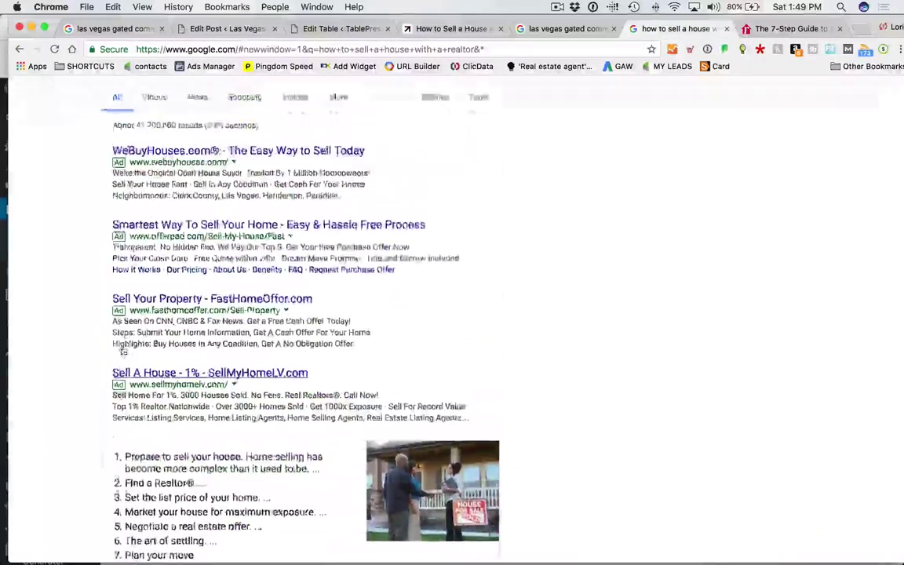
{"action": "triple_click", "coordinate": [271, 102]}
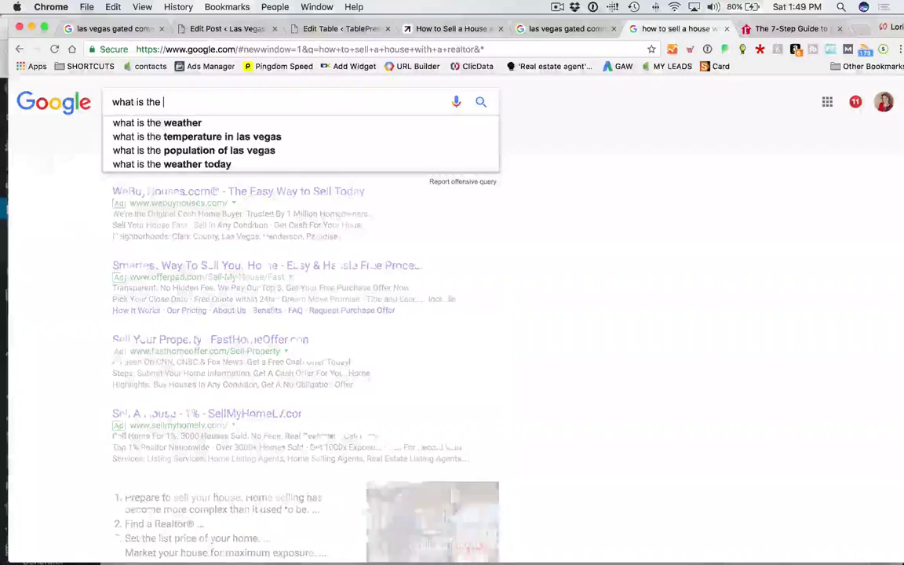
{"action": "type", "text": "per"}
{"action": "key", "text": "BackSpace"}
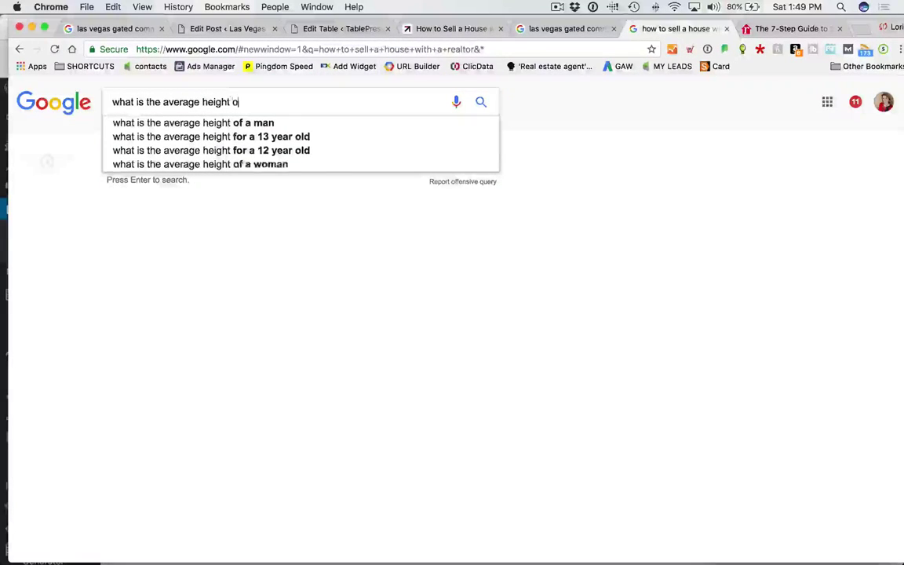
{"action": "type", "text": "an"}
{"action": "key", "text": "Return"}
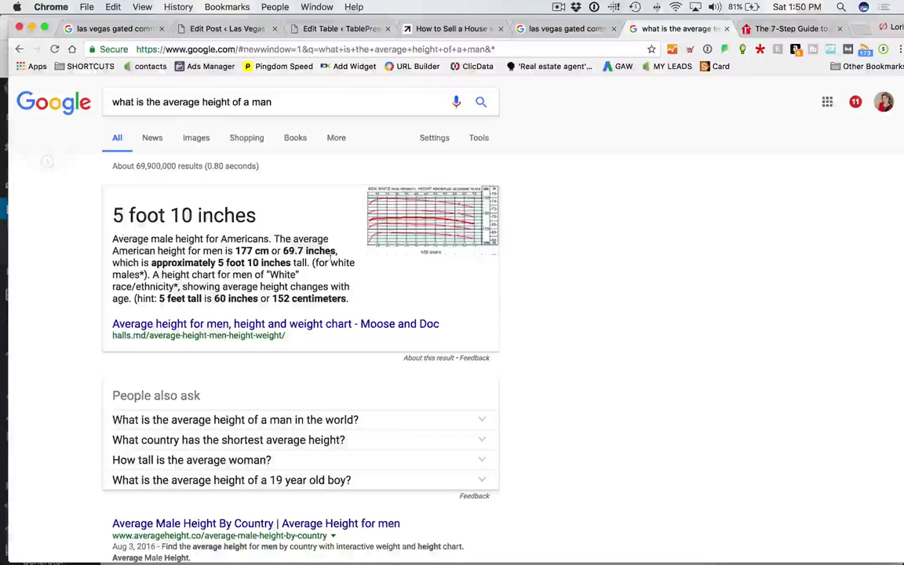
Step: Open the Moose and Doc page behind the featured answer, and return to the Google results to look them over
{"action": "left_click", "coordinate": [224, 324]}
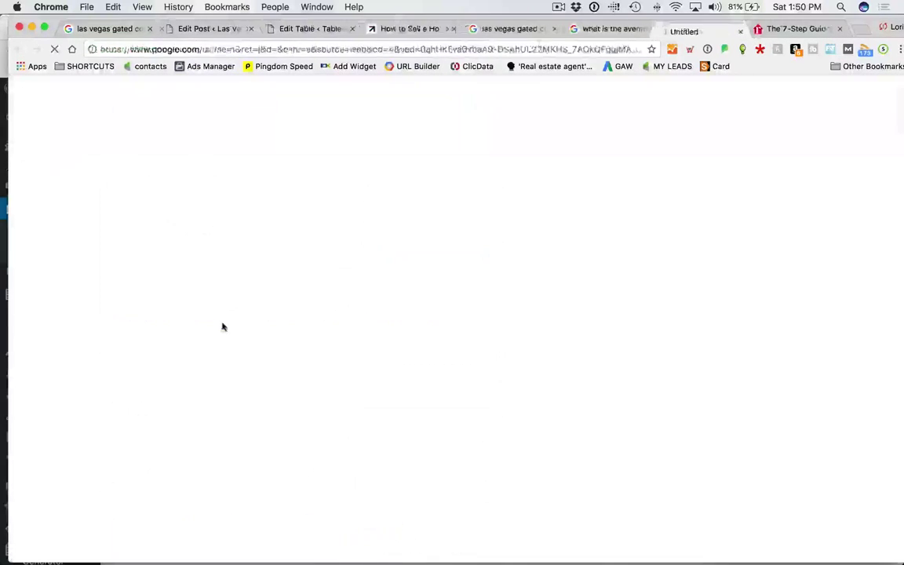
{"action": "left_click", "coordinate": [620, 36]}
{"action": "scroll", "coordinate": [463, 358], "scroll_direction": "down", "scroll_amount": 1}
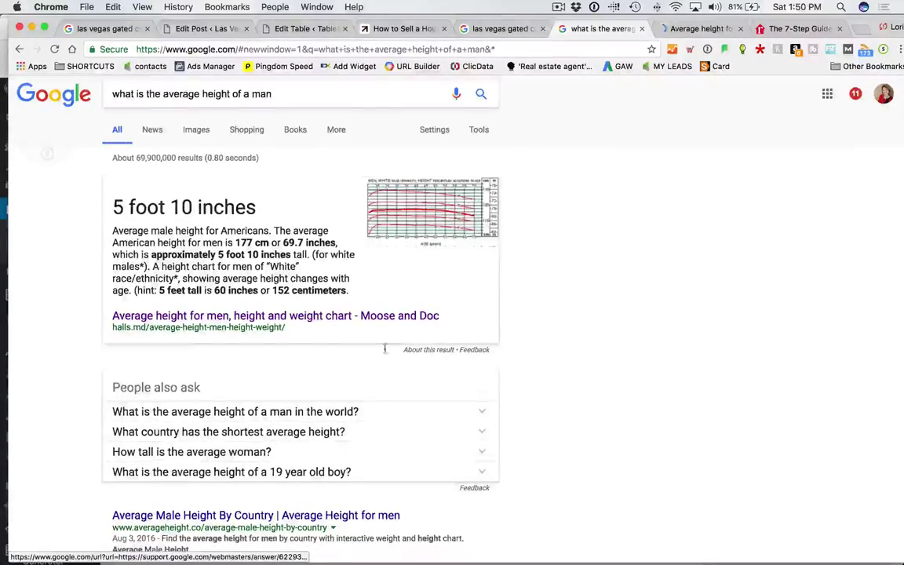
{"action": "scroll", "coordinate": [197, 338], "scroll_direction": "down", "scroll_amount": 10}
{"action": "scroll", "coordinate": [352, 262], "scroll_direction": "up", "scroll_amount": 10}
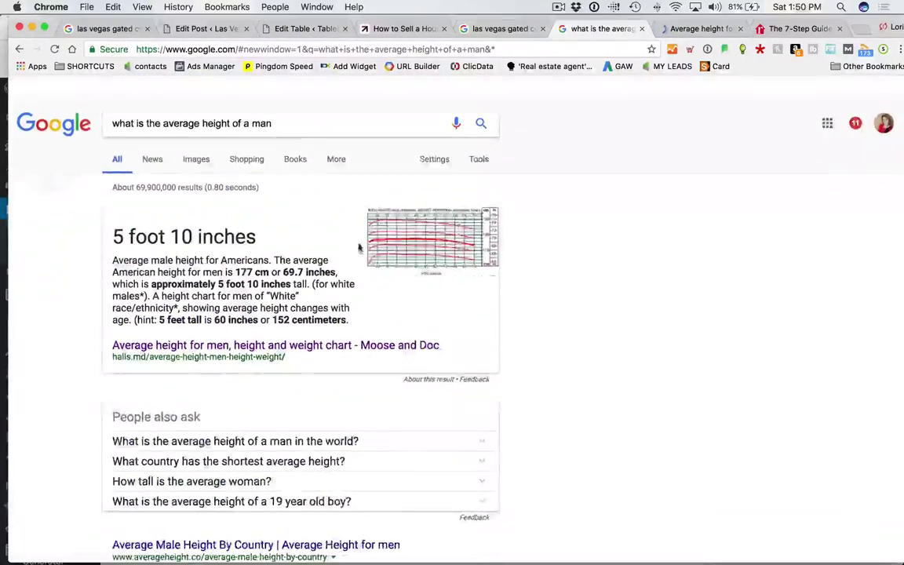
Step: Look through the halls.md article on average height for men, including its height chart section, and close it
{"action": "left_click", "coordinate": [699, 29]}
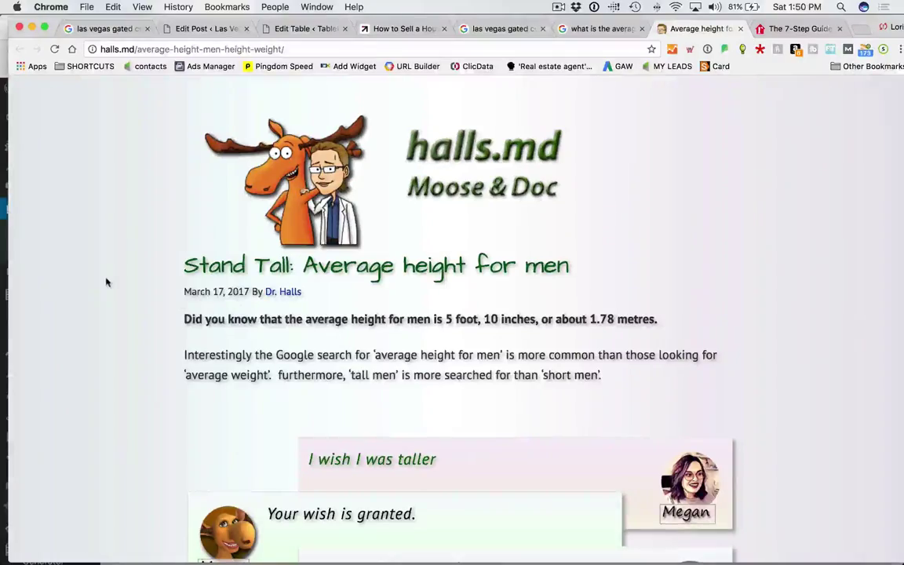
{"action": "scroll", "coordinate": [107, 283], "scroll_direction": "down", "scroll_amount": 5}
{"action": "scroll", "coordinate": [148, 294], "scroll_direction": "down", "scroll_amount": 2}
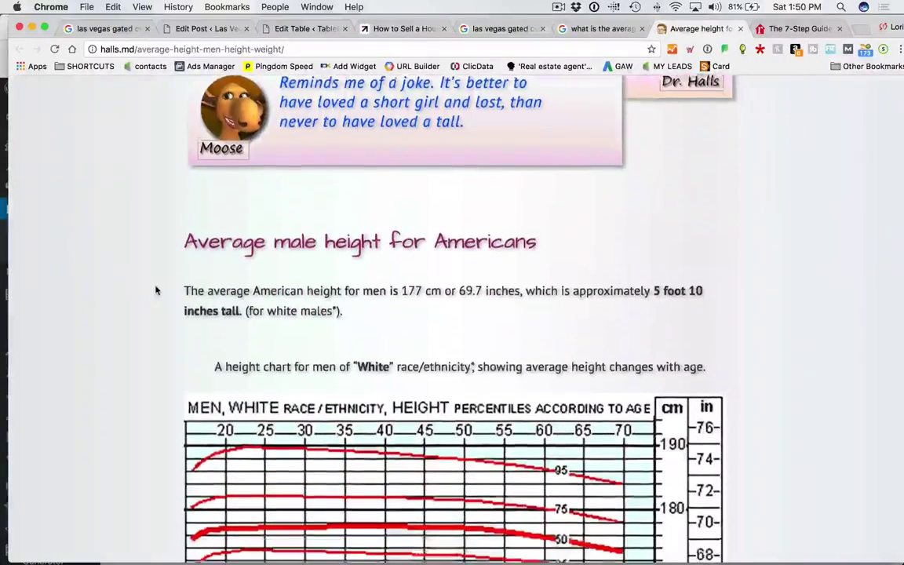
{"action": "scroll", "coordinate": [155, 291], "scroll_direction": "down", "scroll_amount": 10}
{"action": "scroll", "coordinate": [154, 292], "scroll_direction": "down", "scroll_amount": 15}
{"action": "scroll", "coordinate": [148, 293], "scroll_direction": "down", "scroll_amount": 20}
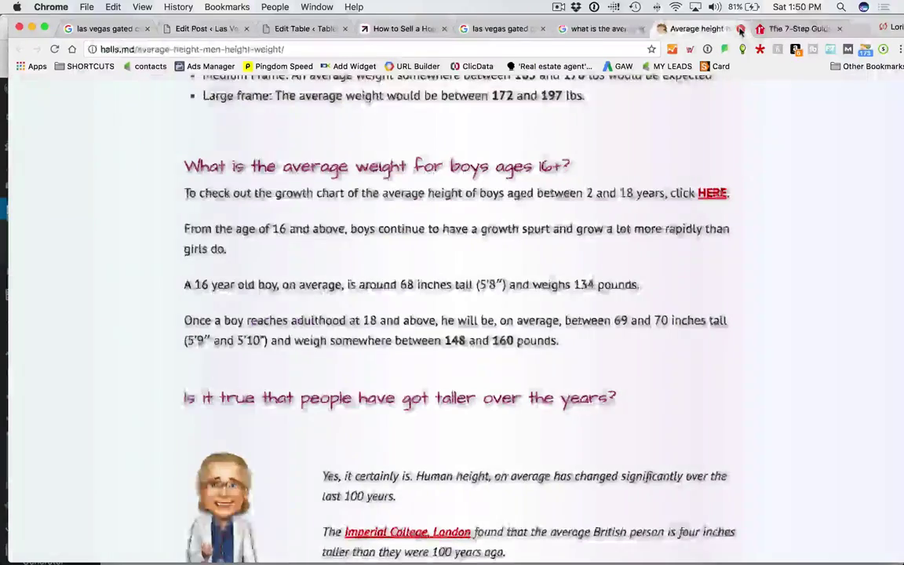
{"action": "left_click", "coordinate": [742, 29]}
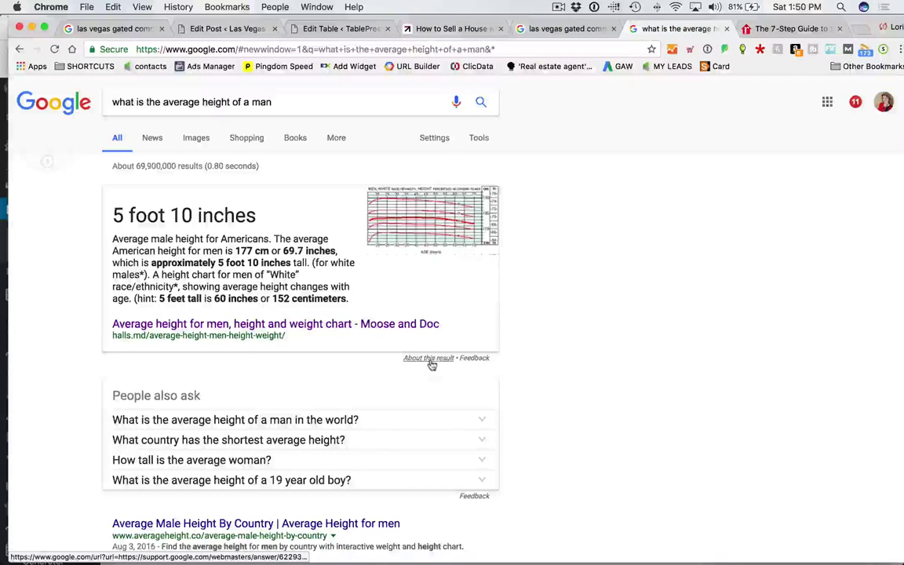
Step: Open Google's explanation about the featured result and read the "Featured snippets in search" help article
{"action": "left_click", "coordinate": [448, 363]}
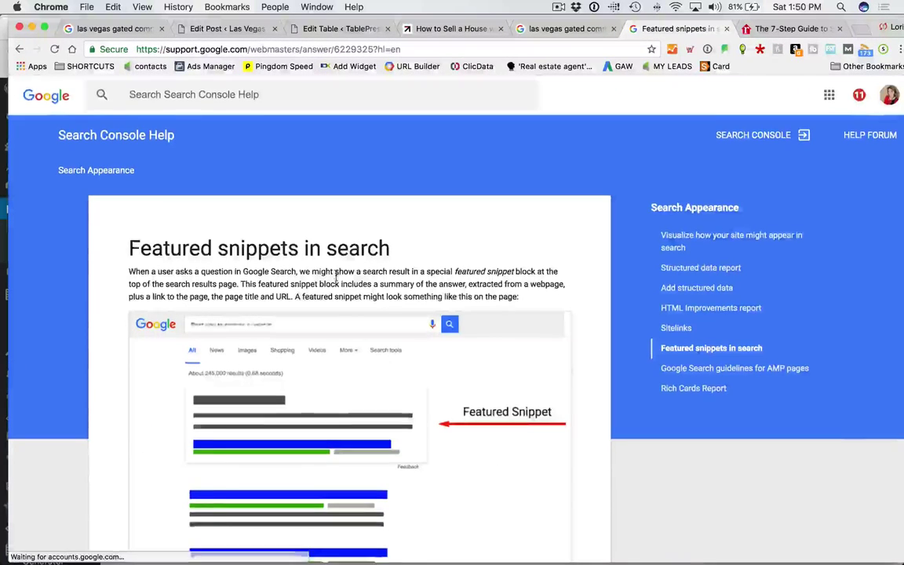
{"action": "scroll", "coordinate": [393, 227], "scroll_direction": "down", "scroll_amount": 1}
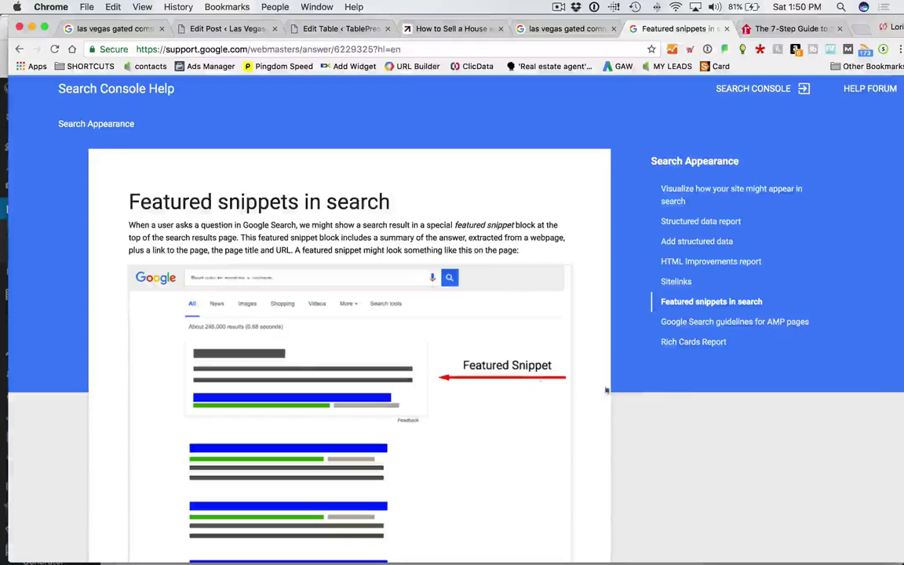
{"action": "scroll", "coordinate": [524, 392], "scroll_direction": "down", "scroll_amount": 10}
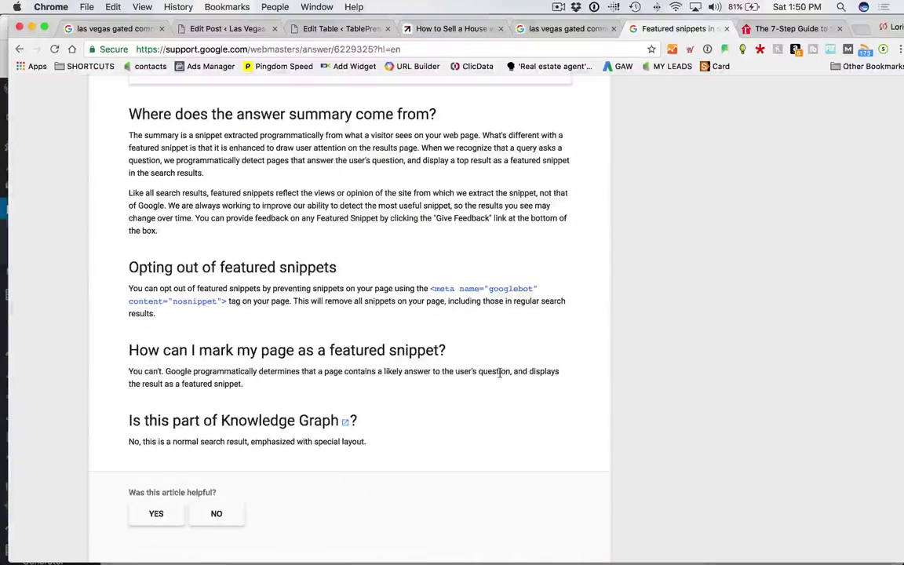
Step: Read the rest of the "Featured snippets in search" article, including the opt-out, page marking and Knowledge Graph sections
{"action": "scroll", "coordinate": [501, 372], "scroll_direction": "down", "scroll_amount": 2}
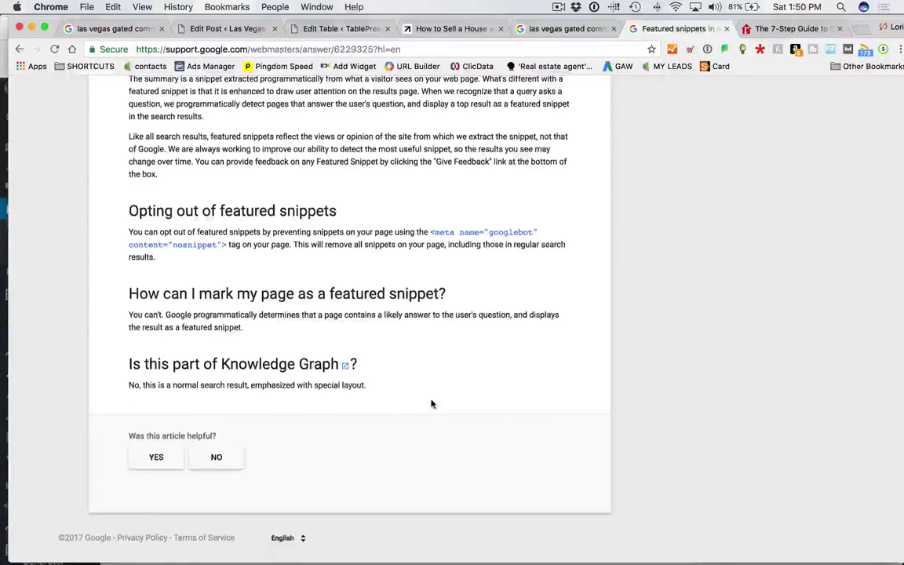
{"action": "scroll", "coordinate": [431, 404], "scroll_direction": "up", "scroll_amount": 15}
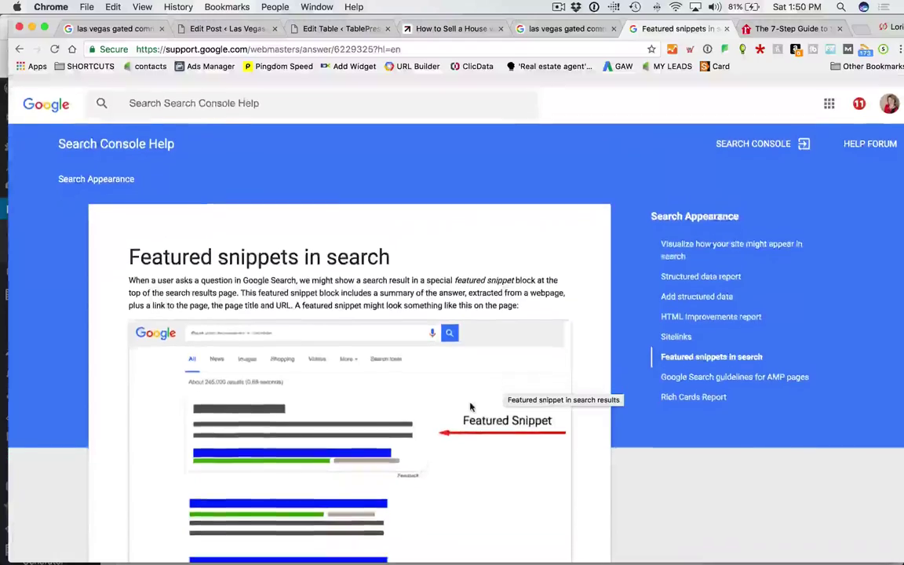
{"action": "scroll", "coordinate": [624, 379], "scroll_direction": "down", "scroll_amount": 10}
{"action": "scroll", "coordinate": [385, 388], "scroll_direction": "up", "scroll_amount": 15}
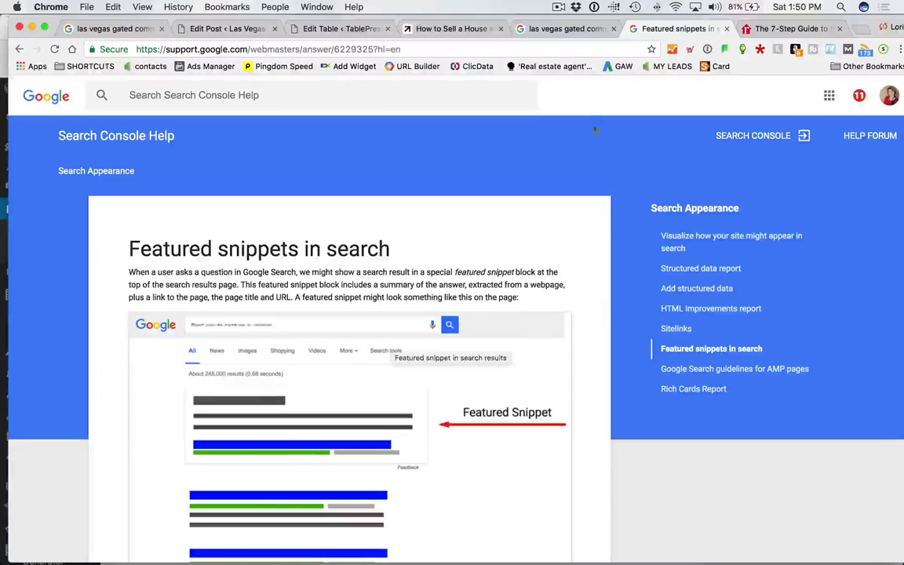
Step: Return to editing the post "How to Sell a House with a Real Estate Agent" and look through its content down to "Finalize the Sale"
{"action": "left_click", "coordinate": [325, 28]}
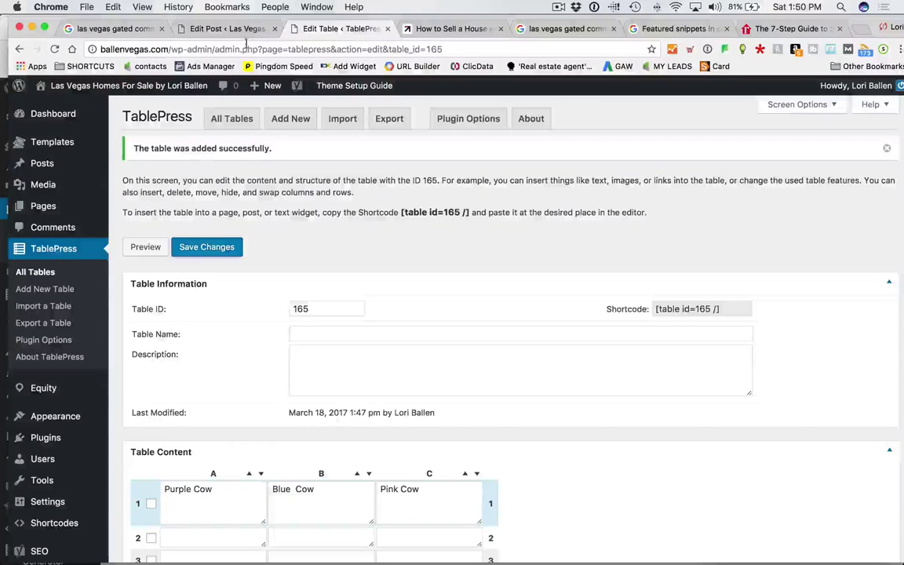
{"action": "left_click", "coordinate": [228, 29]}
{"action": "left_click", "coordinate": [481, 322]}
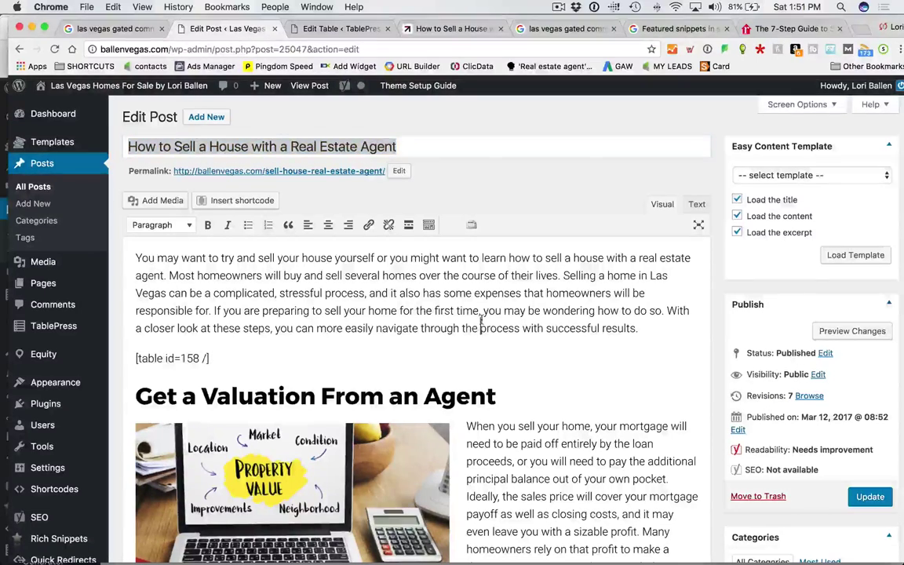
{"action": "left_click", "coordinate": [409, 320]}
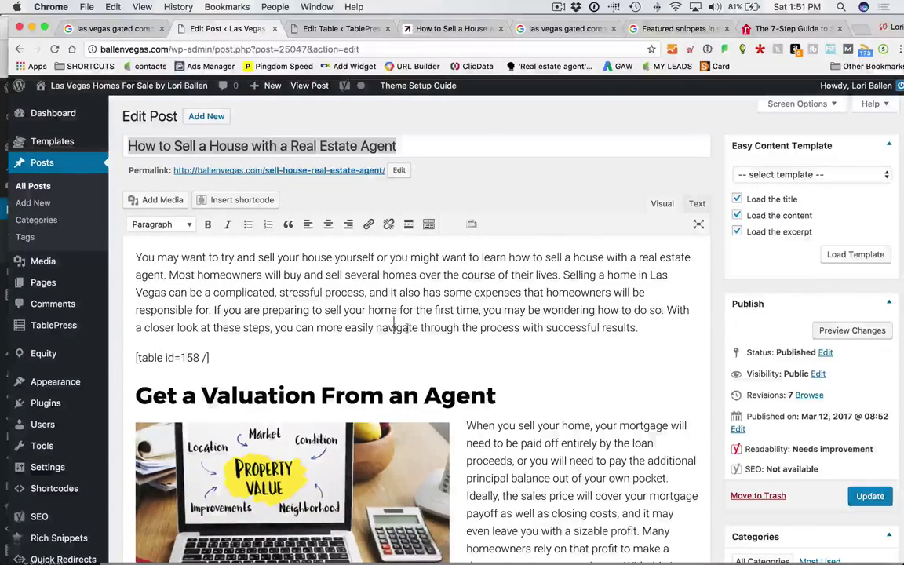
{"action": "scroll", "coordinate": [392, 349], "scroll_direction": "down", "scroll_amount": 3}
{"action": "scroll", "coordinate": [391, 361], "scroll_direction": "down", "scroll_amount": 4}
{"action": "scroll", "coordinate": [379, 353], "scroll_direction": "down", "scroll_amount": 10}
{"action": "scroll", "coordinate": [429, 339], "scroll_direction": "up", "scroll_amount": 1}
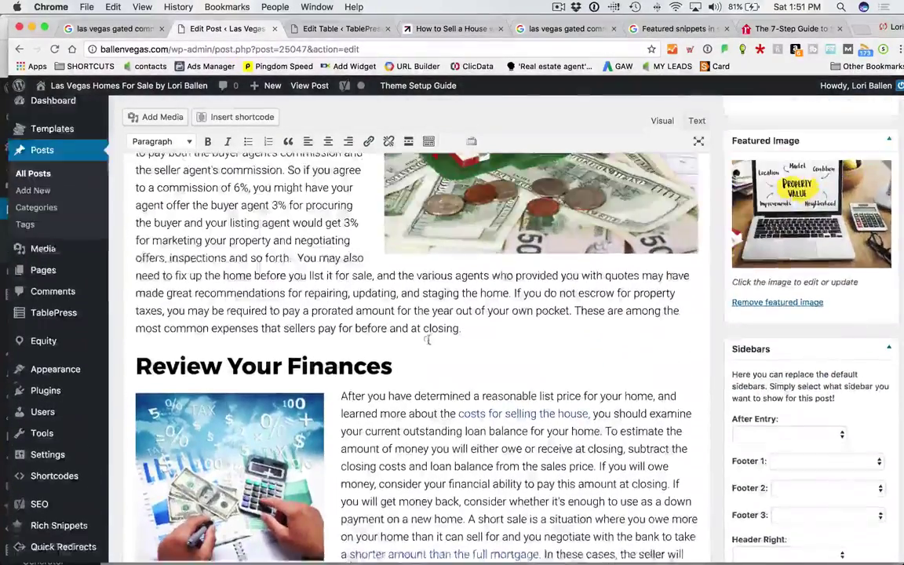
{"action": "scroll", "coordinate": [429, 340], "scroll_direction": "down", "scroll_amount": 5}
{"action": "scroll", "coordinate": [424, 333], "scroll_direction": "up", "scroll_amount": 20}
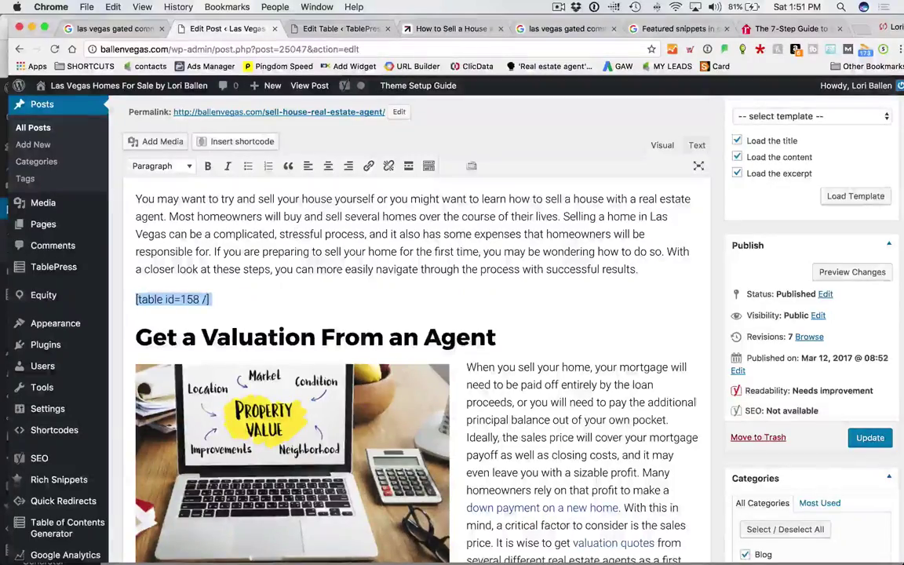
{"action": "scroll", "coordinate": [569, 302], "scroll_direction": "down", "scroll_amount": 20}
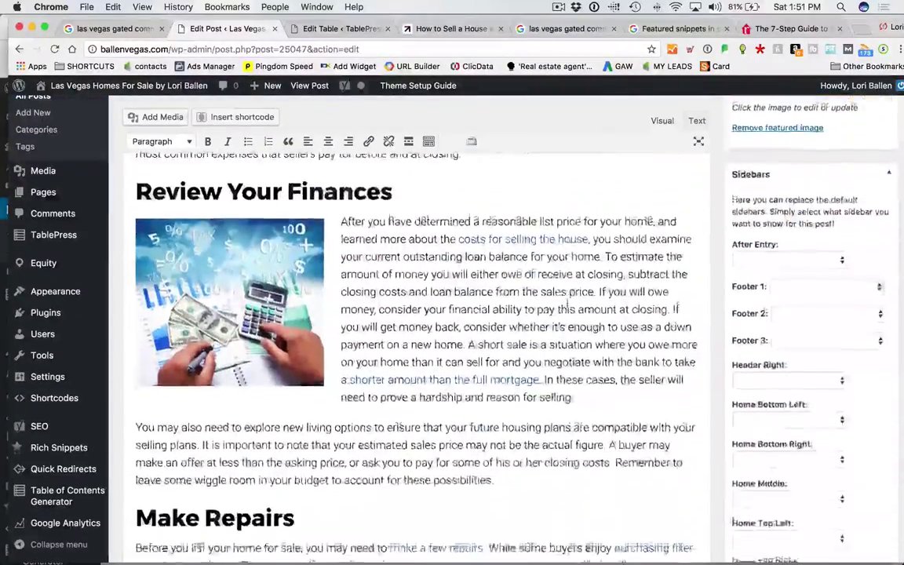
{"action": "scroll", "coordinate": [357, 307], "scroll_direction": "down", "scroll_amount": 10}
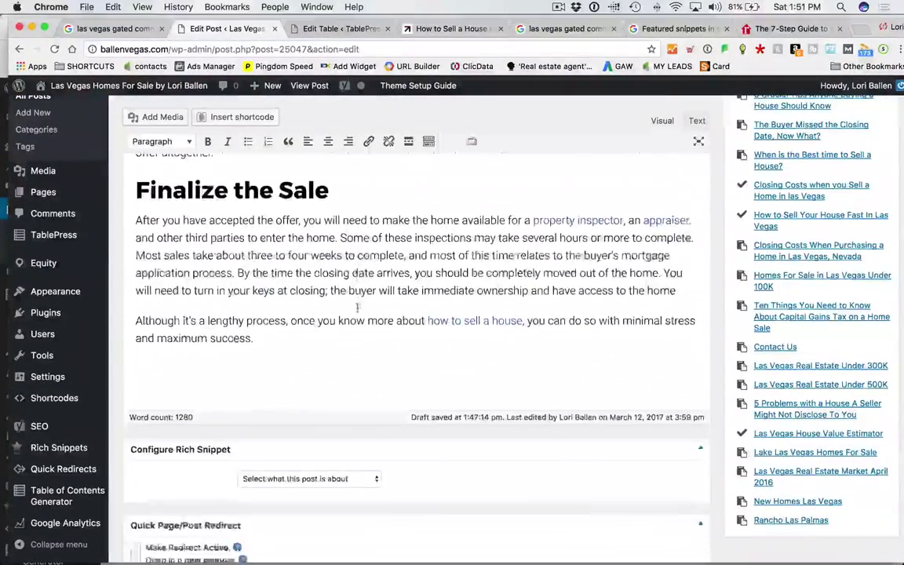
{"action": "scroll", "coordinate": [359, 307], "scroll_direction": "up", "scroll_amount": 5}
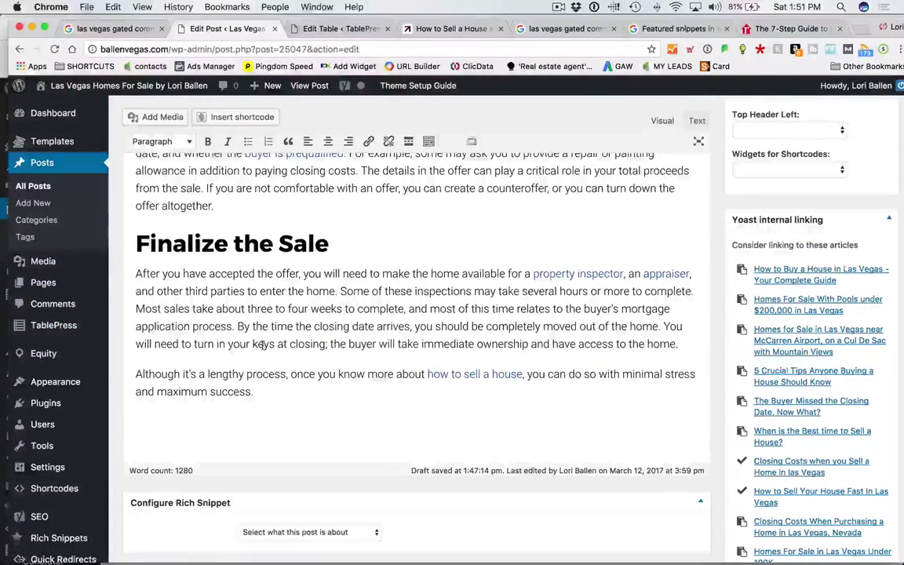
{"action": "scroll", "coordinate": [396, 377], "scroll_direction": "down", "scroll_amount": 1}
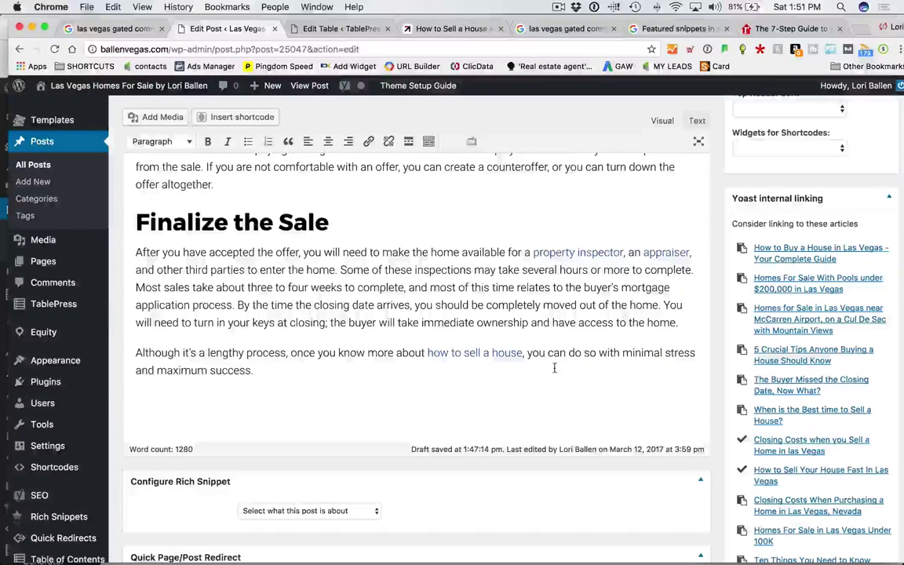
Step: Set the post's rich snippet type to Event in the Configure Rich Snippet section
{"action": "scroll", "coordinate": [511, 347], "scroll_direction": "down", "scroll_amount": 5}
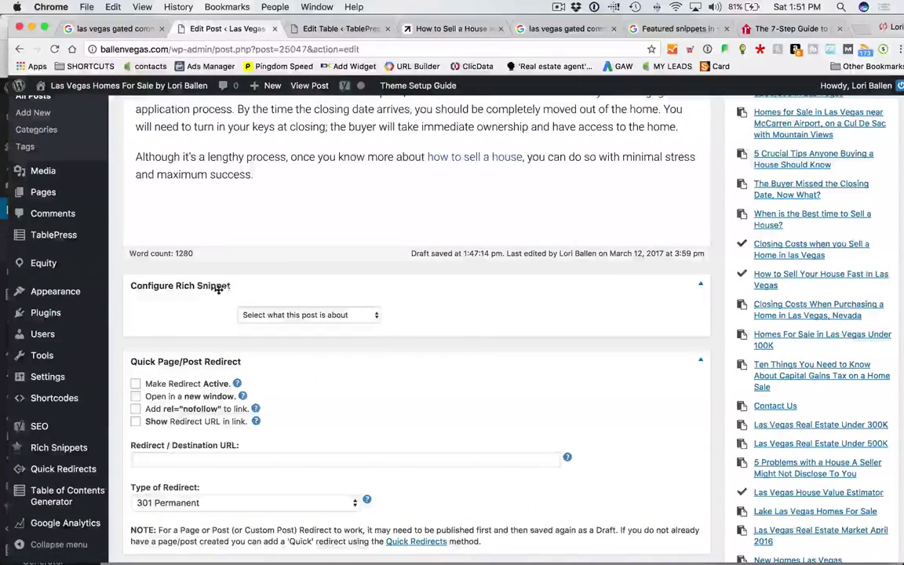
{"action": "scroll", "coordinate": [363, 298], "scroll_direction": "down", "scroll_amount": 1}
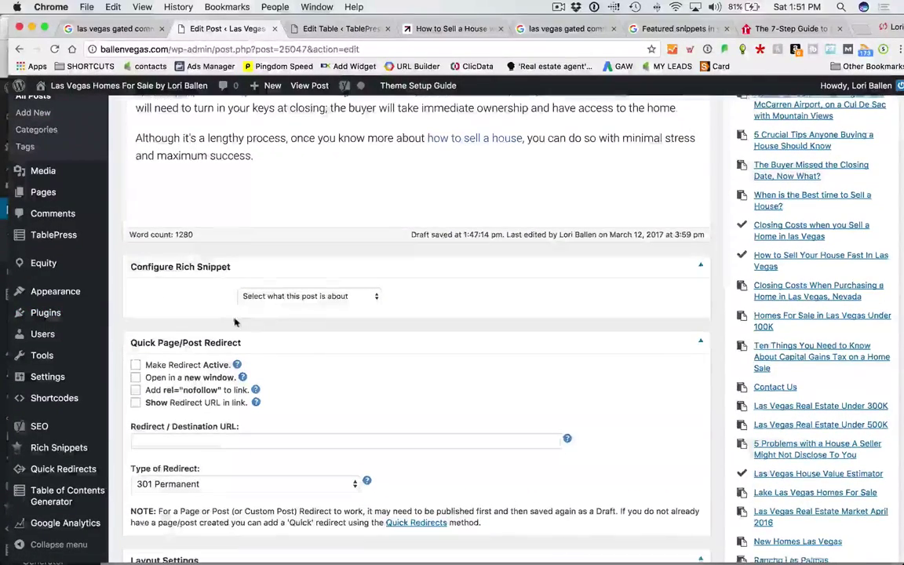
{"action": "left_click", "coordinate": [349, 297]}
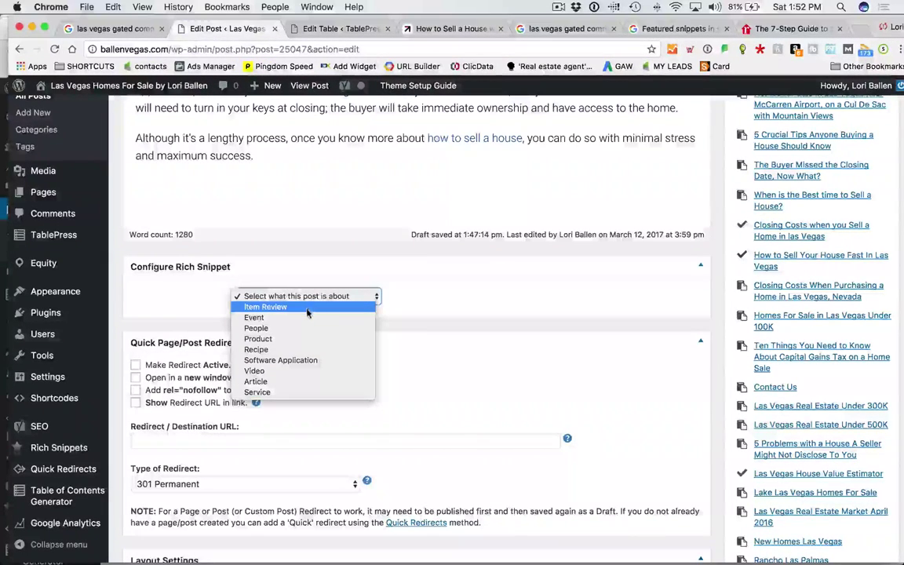
{"action": "left_click", "coordinate": [260, 318]}
{"action": "scroll", "coordinate": [432, 414], "scroll_direction": "down", "scroll_amount": 3}
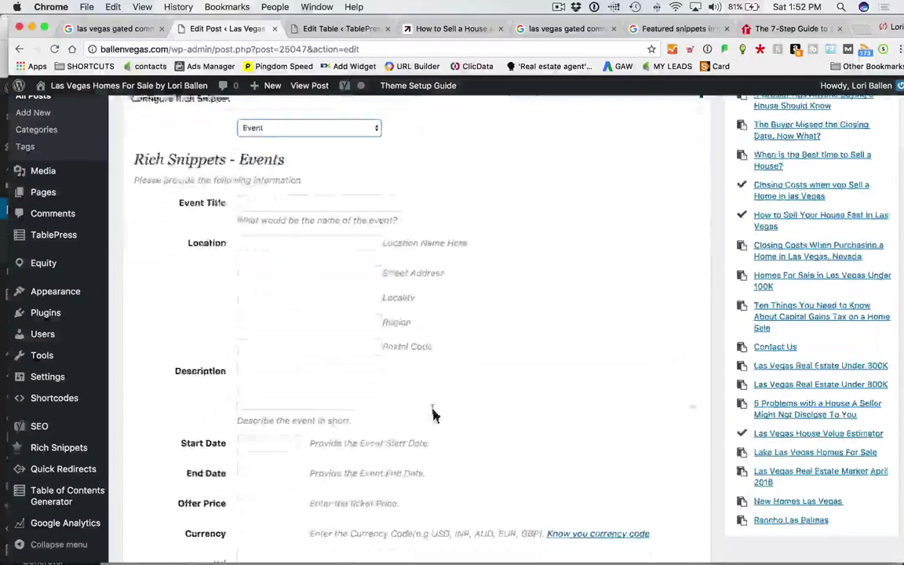
Step: Examine the Event rich snippet fields, from title, location and description to dates, offer price, currency and ticket URL
{"action": "scroll", "coordinate": [424, 417], "scroll_direction": "down", "scroll_amount": 4}
{"action": "scroll", "coordinate": [423, 418], "scroll_direction": "up", "scroll_amount": 6}
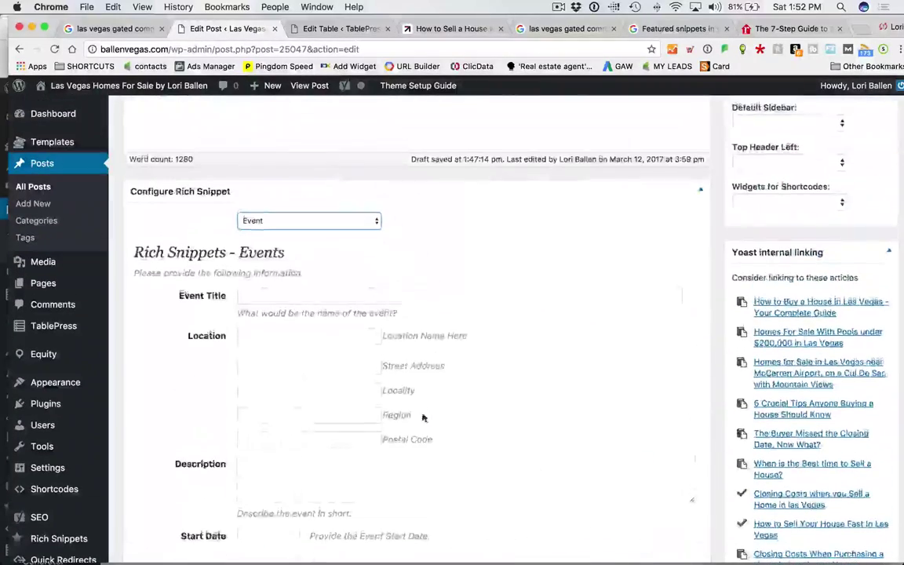
{"action": "left_click", "coordinate": [258, 295]}
{"action": "scroll", "coordinate": [272, 298], "scroll_direction": "down", "scroll_amount": 1}
{"action": "left_click", "coordinate": [262, 296]}
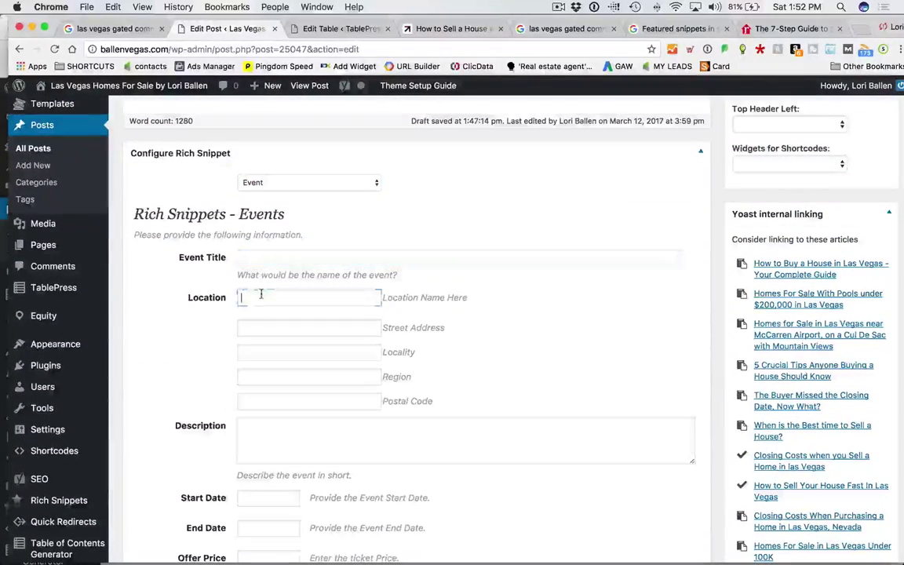
{"action": "scroll", "coordinate": [262, 297], "scroll_direction": "down", "scroll_amount": 2}
{"action": "scroll", "coordinate": [267, 326], "scroll_direction": "down", "scroll_amount": 1}
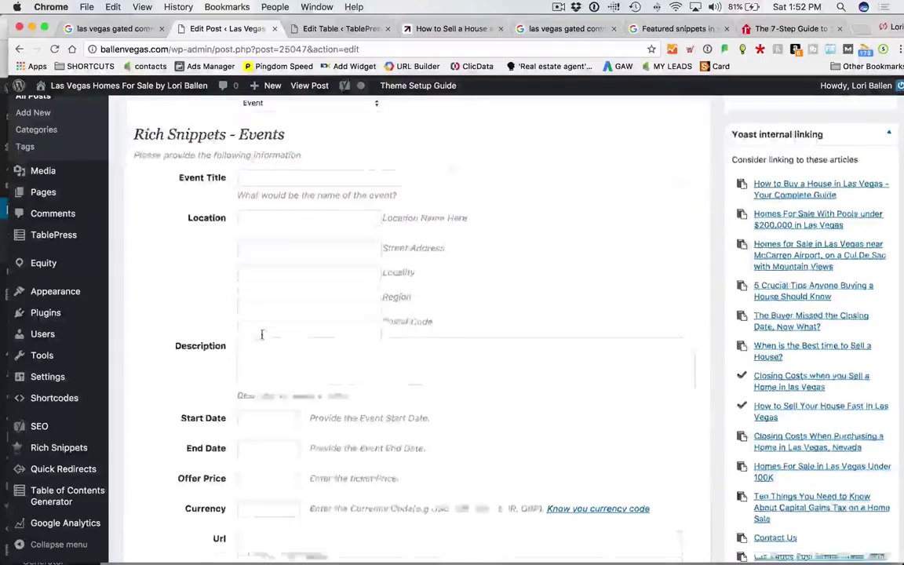
{"action": "scroll", "coordinate": [268, 284], "scroll_direction": "down", "scroll_amount": 2}
{"action": "left_click", "coordinate": [274, 288]}
{"action": "scroll", "coordinate": [272, 301], "scroll_direction": "down", "scroll_amount": 2}
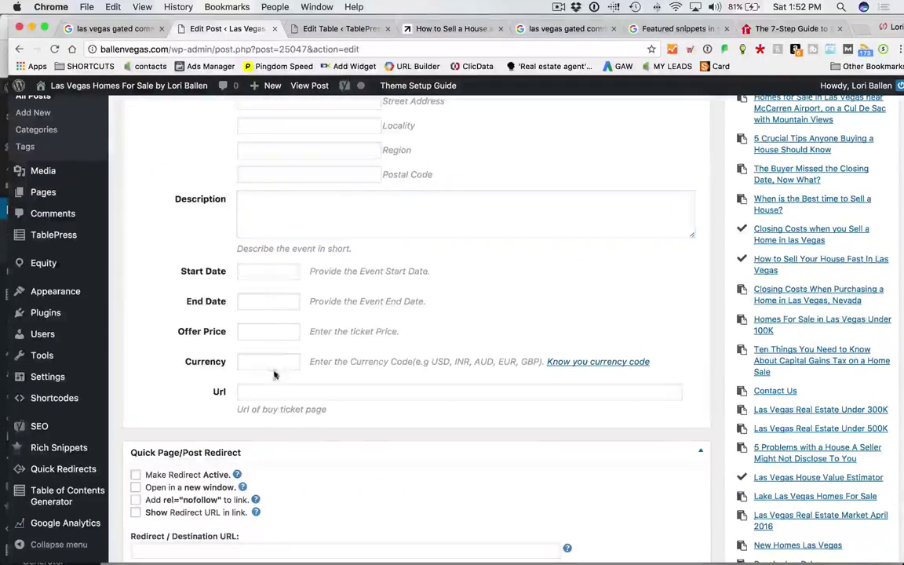
{"action": "scroll", "coordinate": [289, 337], "scroll_direction": "up", "scroll_amount": 6}
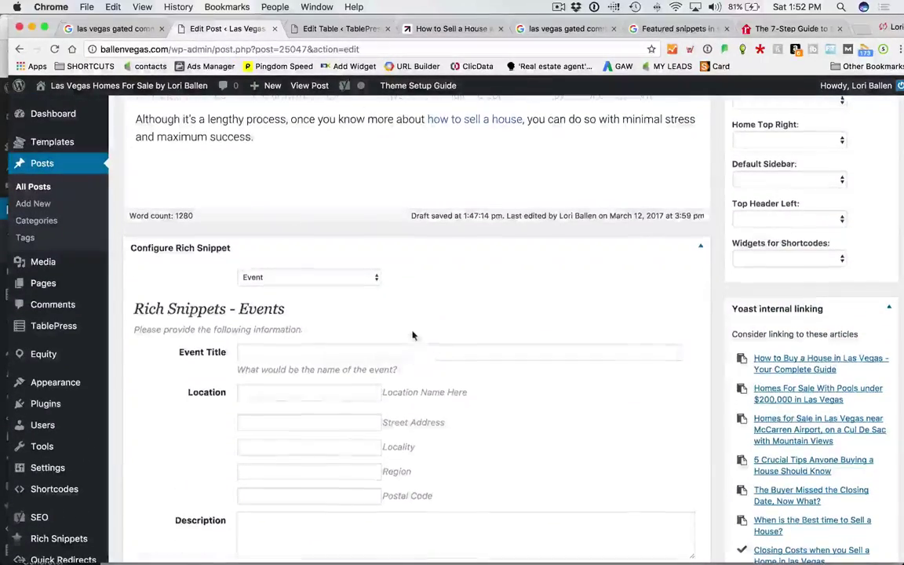
{"action": "scroll", "coordinate": [414, 333], "scroll_direction": "up", "scroll_amount": 6}
{"action": "scroll", "coordinate": [412, 331], "scroll_direction": "down", "scroll_amount": 8}
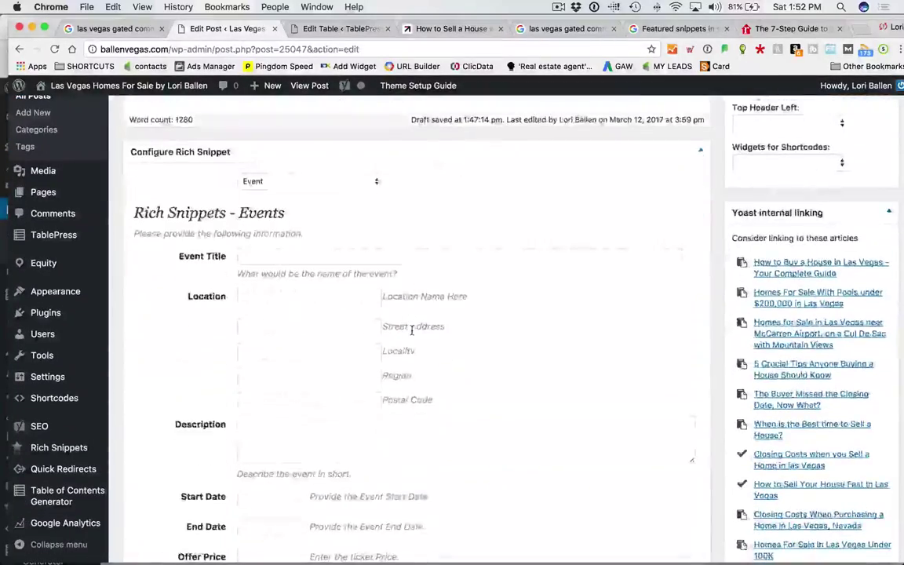
{"action": "scroll", "coordinate": [411, 329], "scroll_direction": "down", "scroll_amount": 2}
{"action": "scroll", "coordinate": [411, 331], "scroll_direction": "up", "scroll_amount": 3}
Step: Change the post's rich snippet type to Item Review and look over its reviewer, item and rating fields
{"action": "left_click", "coordinate": [276, 235]}
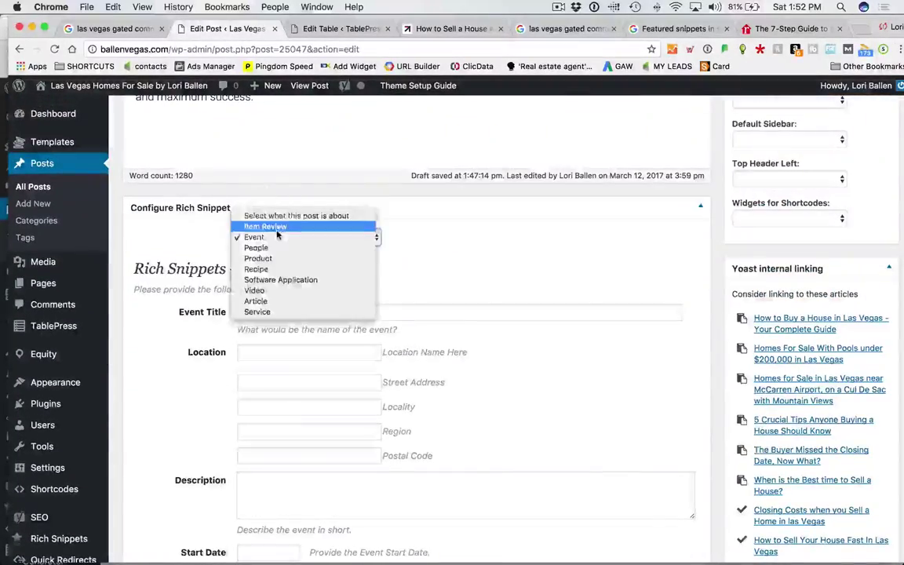
{"action": "left_click", "coordinate": [276, 227]}
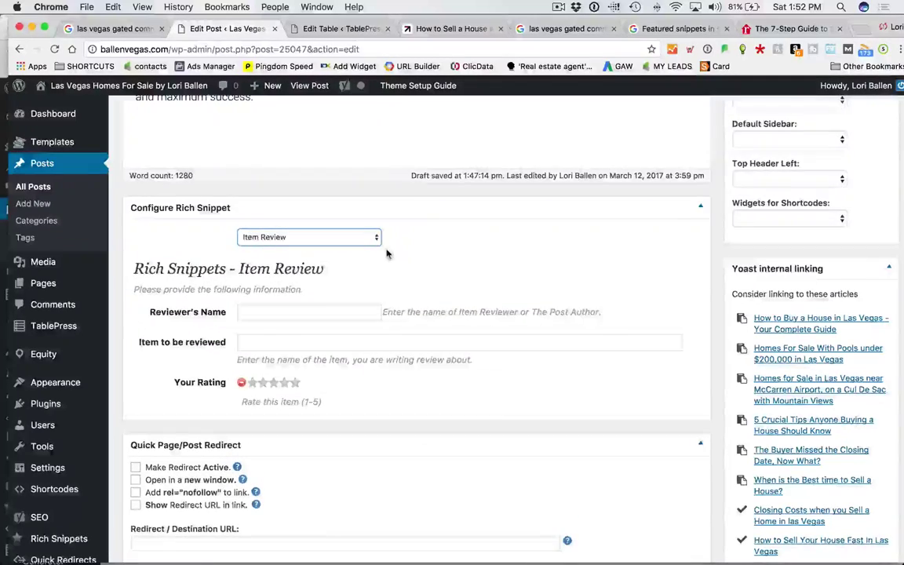
{"action": "scroll", "coordinate": [386, 253], "scroll_direction": "down", "scroll_amount": 1}
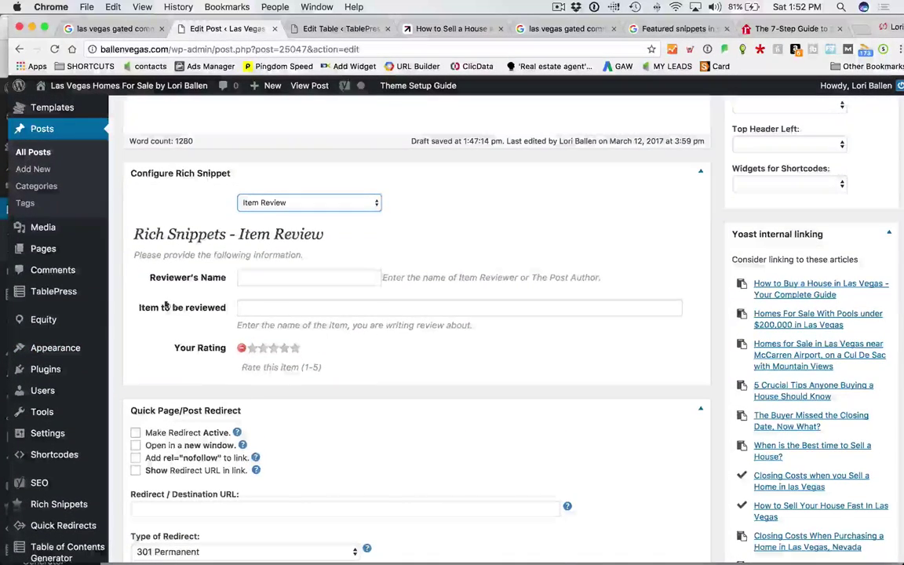
{"action": "scroll", "coordinate": [380, 210], "scroll_direction": "up", "scroll_amount": 1}
{"action": "scroll", "coordinate": [377, 212], "scroll_direction": "up", "scroll_amount": 1}
{"action": "scroll", "coordinate": [375, 205], "scroll_direction": "down", "scroll_amount": 1}
Step: Change the post's rich snippet type to People and look over its name, photograph, job title, company and address fields
{"action": "left_click", "coordinate": [375, 204]}
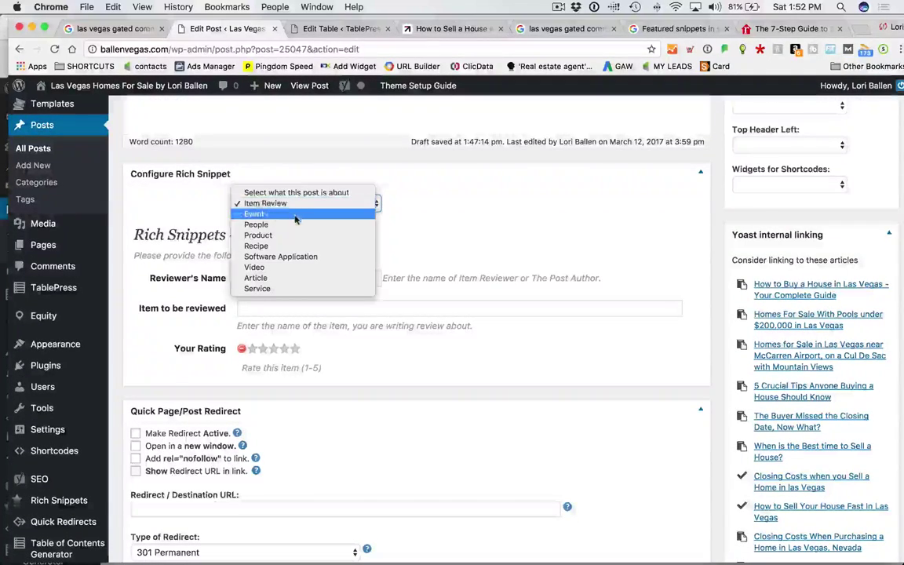
{"action": "left_click", "coordinate": [288, 227]}
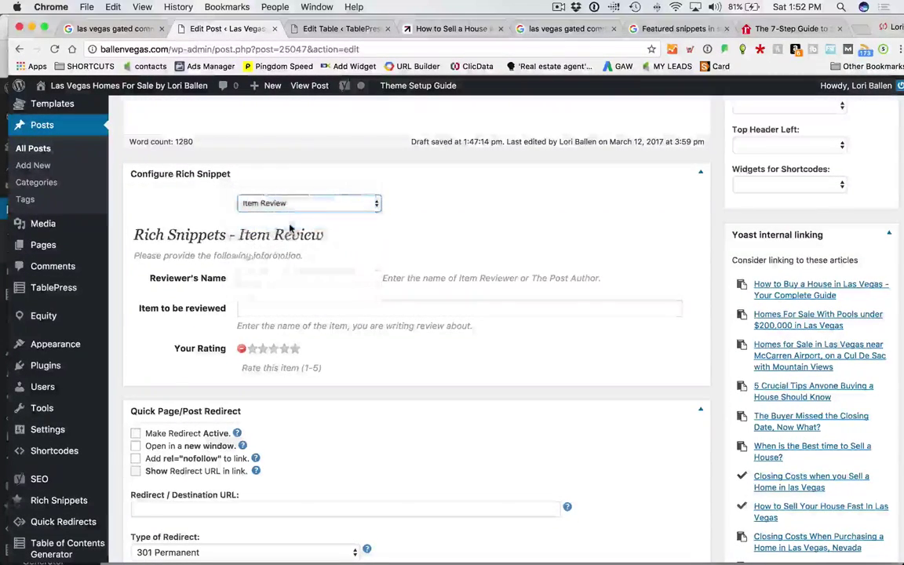
{"action": "scroll", "coordinate": [298, 235], "scroll_direction": "down", "scroll_amount": 2}
{"action": "left_click", "coordinate": [292, 216]}
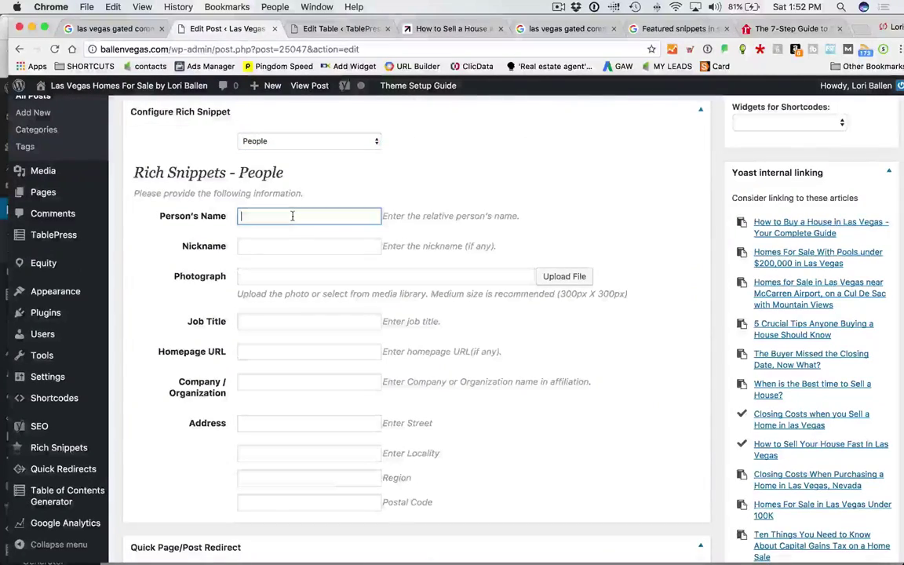
{"action": "scroll", "coordinate": [310, 507], "scroll_direction": "up", "scroll_amount": 1}
{"action": "left_click", "coordinate": [309, 521]}
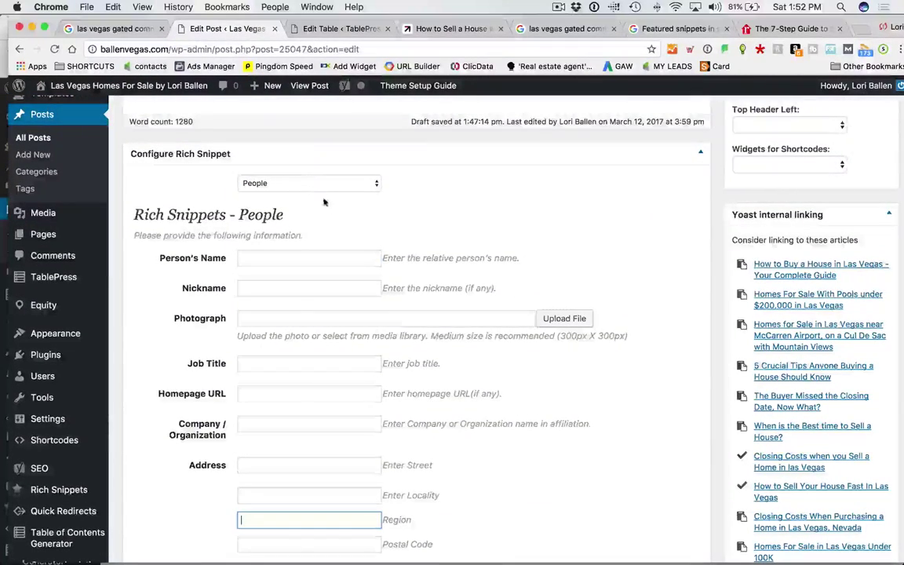
{"action": "scroll", "coordinate": [300, 169], "scroll_direction": "down", "scroll_amount": 1}
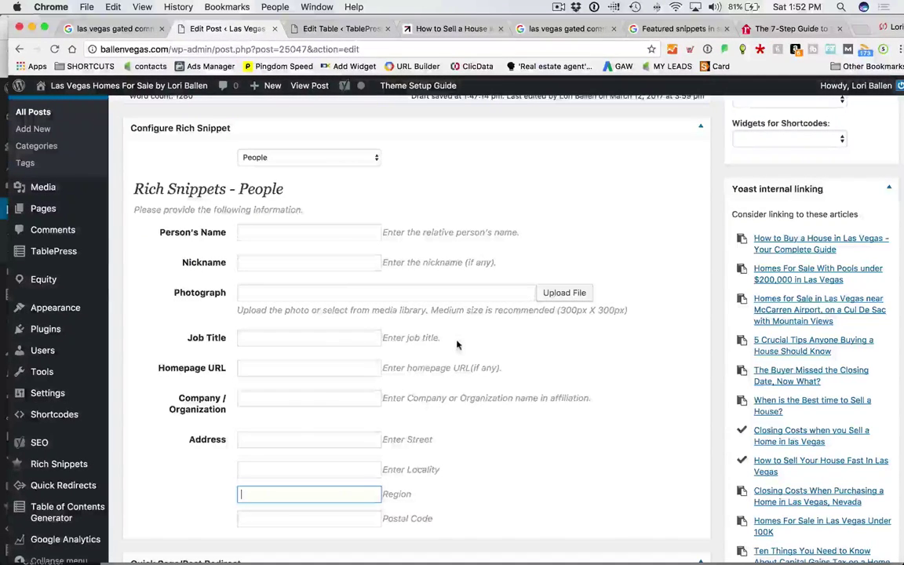
Step: Change the post's rich snippet type to Product and give the product a five-star rating
{"action": "left_click", "coordinate": [324, 160]}
{"action": "left_click", "coordinate": [323, 168]}
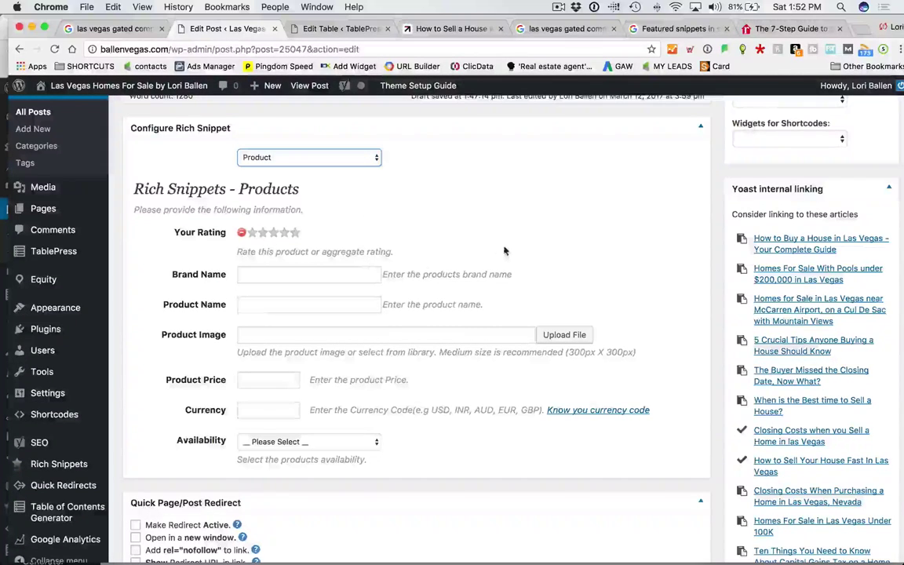
{"action": "scroll", "coordinate": [504, 250], "scroll_direction": "down", "scroll_amount": 1}
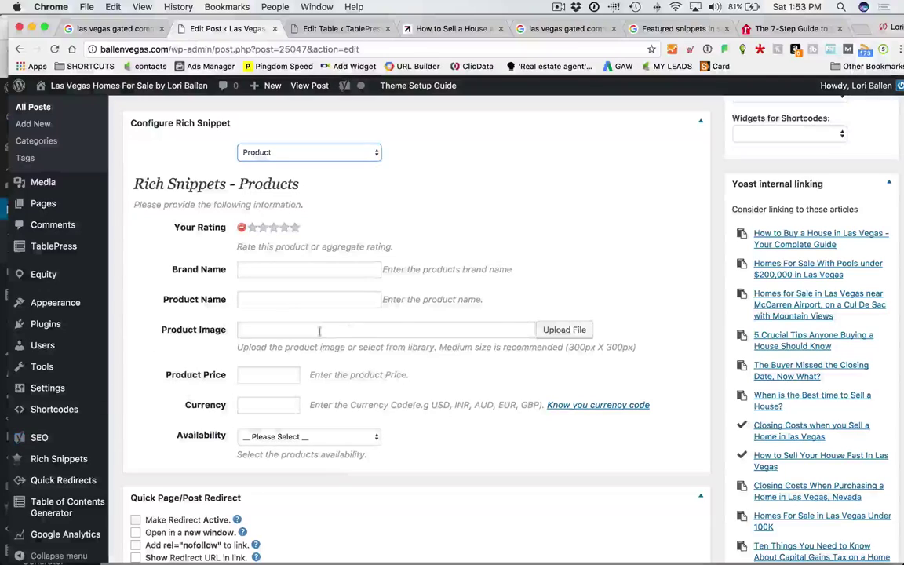
{"action": "left_click", "coordinate": [250, 376]}
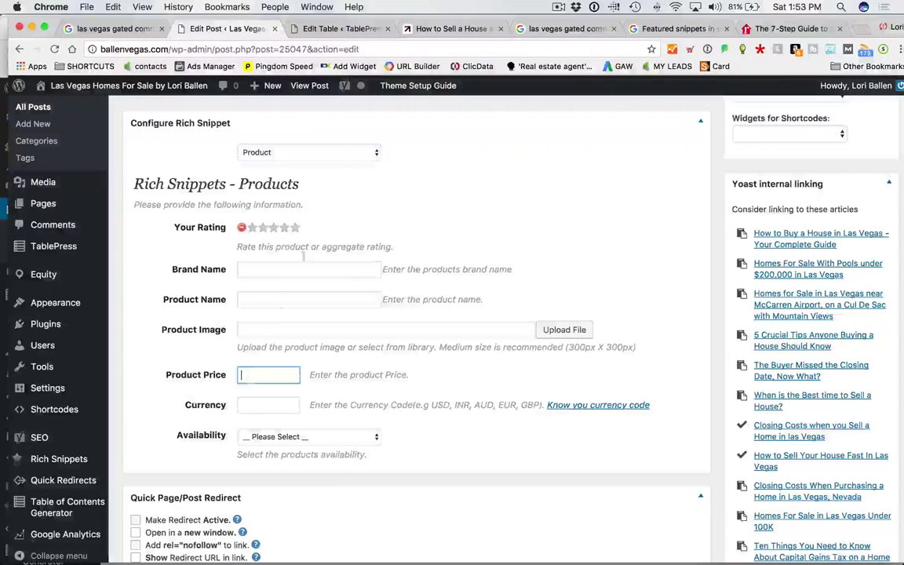
{"action": "left_click", "coordinate": [297, 229]}
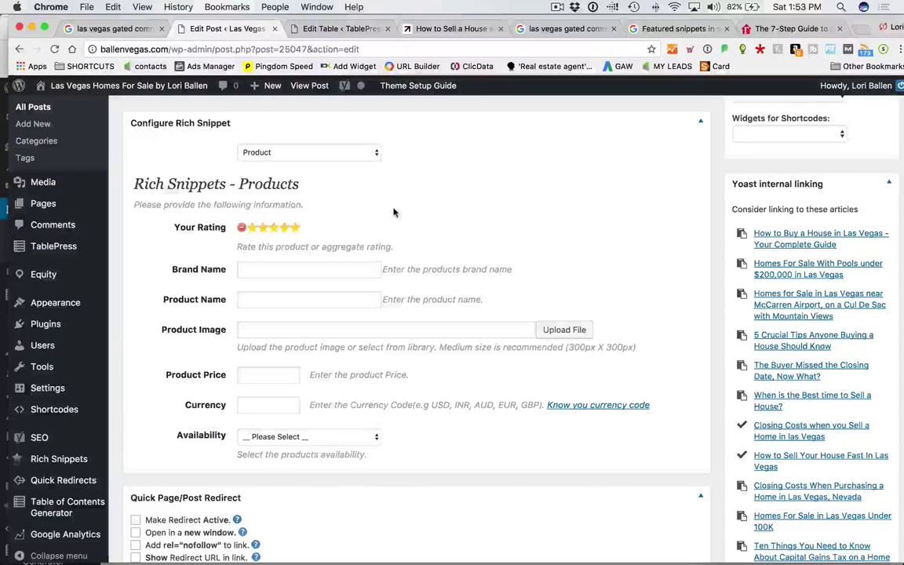
Step: Switch to the Google results and search for "homes for sale with a pool in las vegas"
{"action": "left_click", "coordinate": [544, 28]}
{"action": "scroll", "coordinate": [245, 118], "scroll_direction": "up", "scroll_amount": 5}
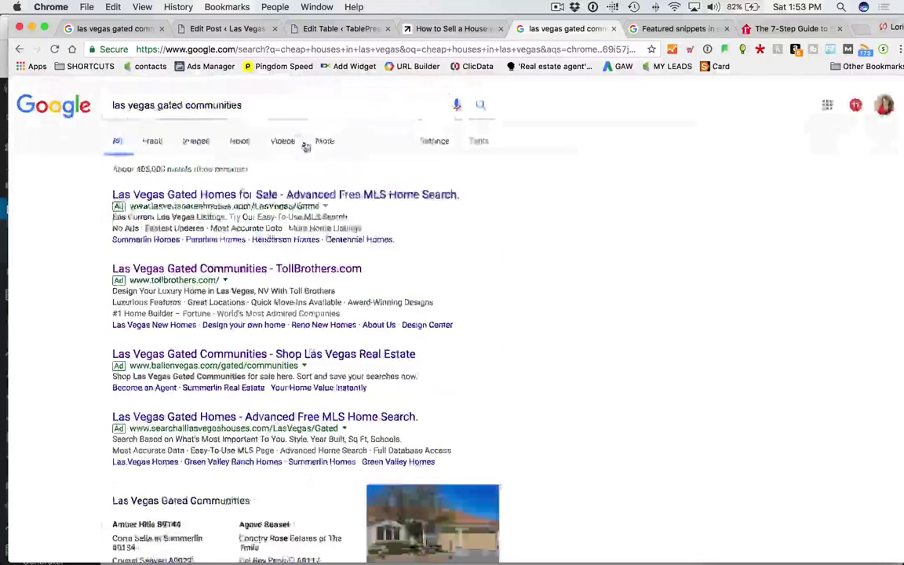
{"action": "left_click_drag", "start_coordinate": [245, 116], "coordinate": [33, 81]}
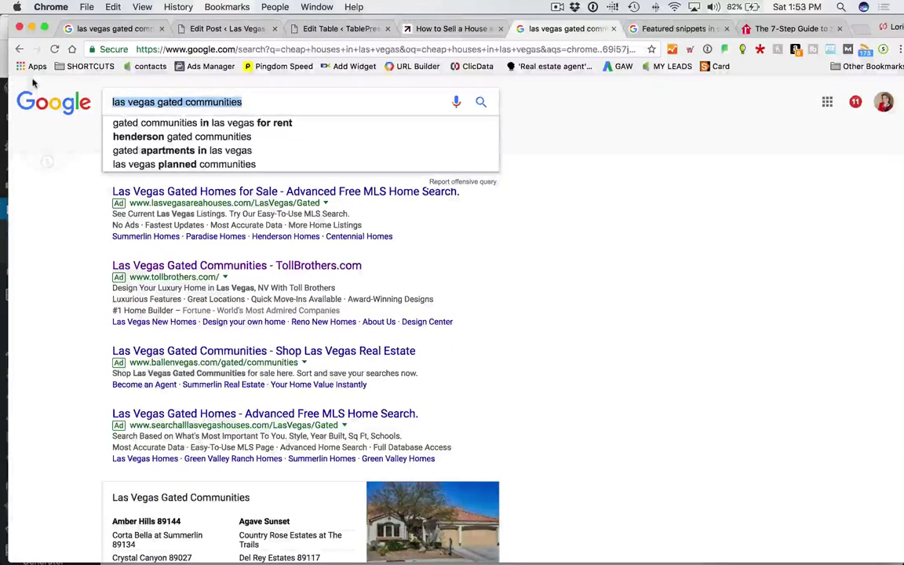
{"action": "type", "text": "homes for sale"}
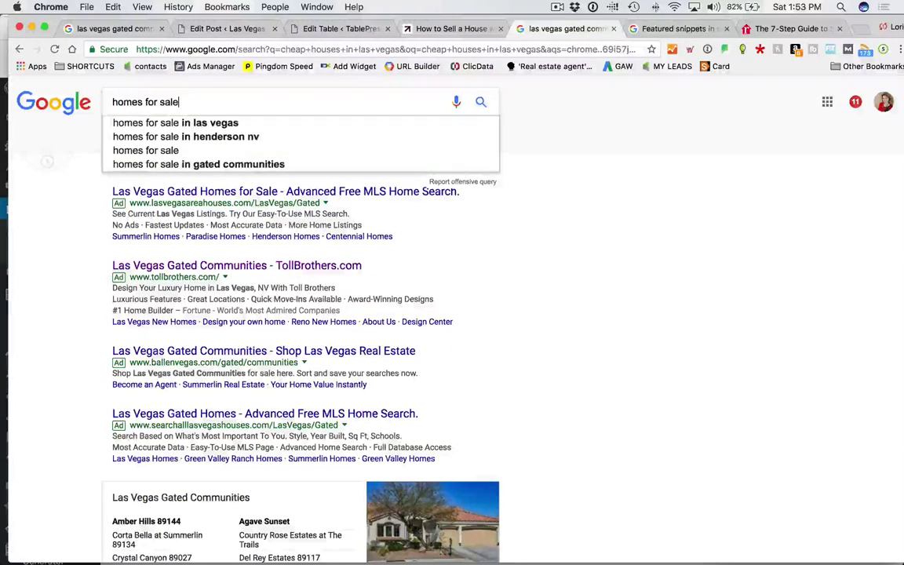
{"action": "type", "text": " with a pool in las vegas"}
{"action": "key", "text": "Return"}
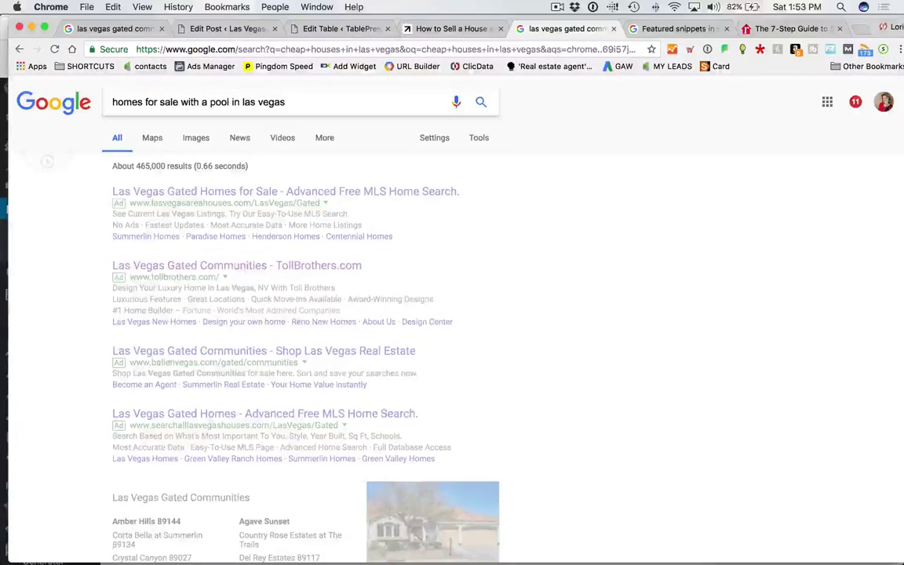
Step: Examine the pool home search results for listings that show star ratings, reviews and a price
{"action": "scroll", "coordinate": [452, 236], "scroll_direction": "down", "scroll_amount": 7}
{"action": "scroll", "coordinate": [70, 266], "scroll_direction": "up", "scroll_amount": 7}
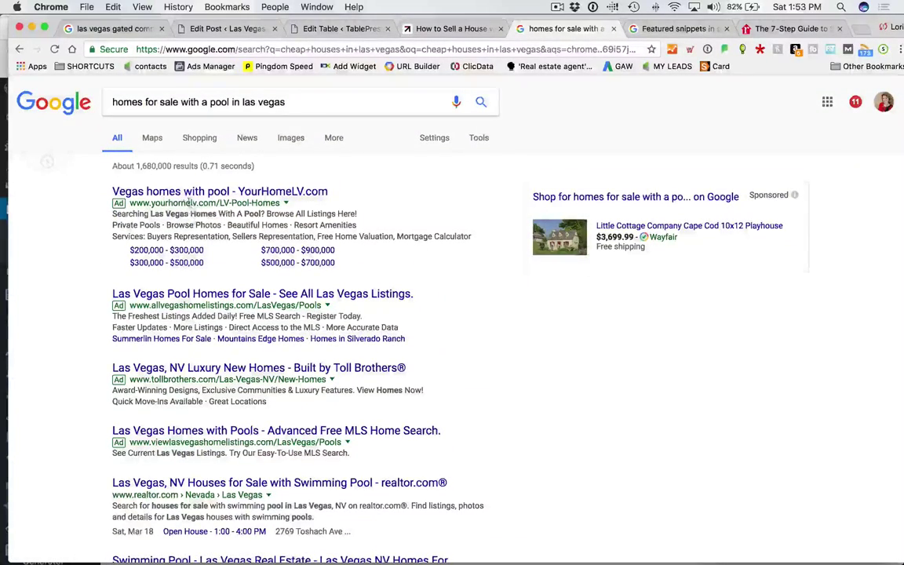
{"action": "scroll", "coordinate": [190, 228], "scroll_direction": "down", "scroll_amount": 2}
{"action": "scroll", "coordinate": [191, 229], "scroll_direction": "down", "scroll_amount": 8}
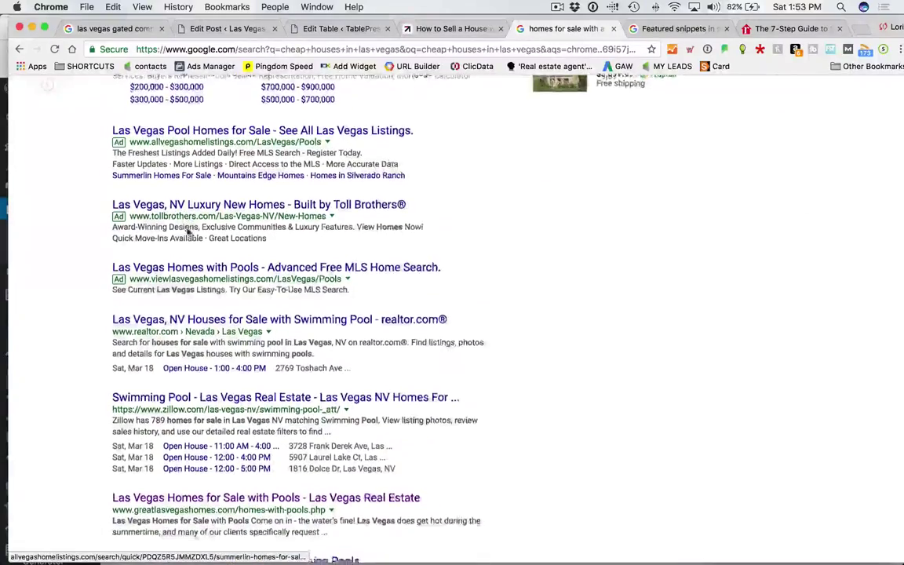
{"action": "scroll", "coordinate": [188, 228], "scroll_direction": "down", "scroll_amount": 2}
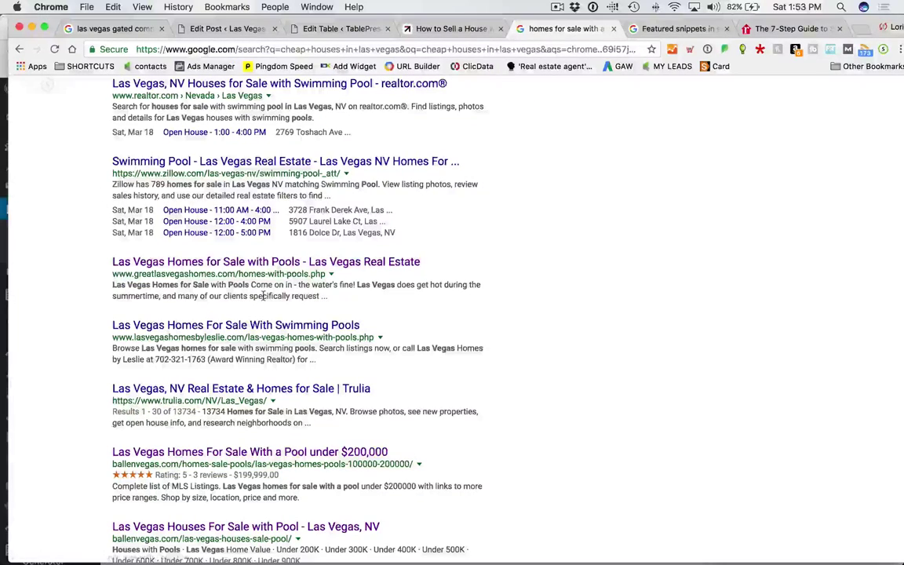
{"action": "scroll", "coordinate": [125, 335], "scroll_direction": "down", "scroll_amount": 2}
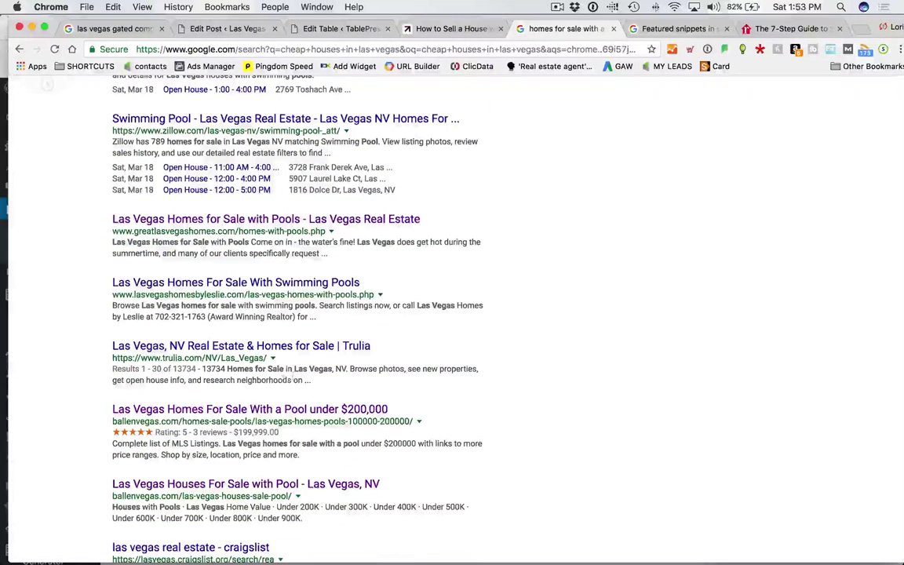
{"action": "scroll", "coordinate": [293, 379], "scroll_direction": "down", "scroll_amount": 2}
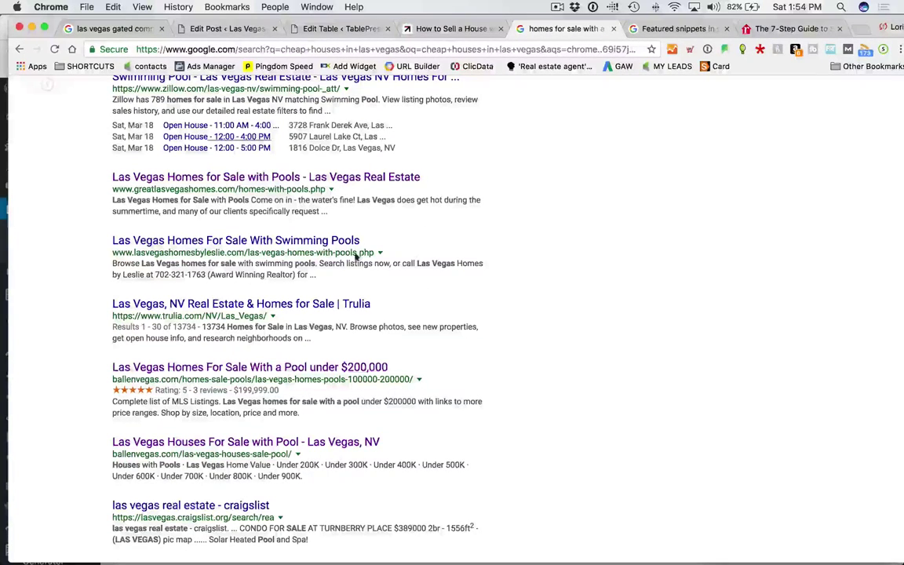
{"action": "scroll", "coordinate": [336, 364], "scroll_direction": "down", "scroll_amount": 1}
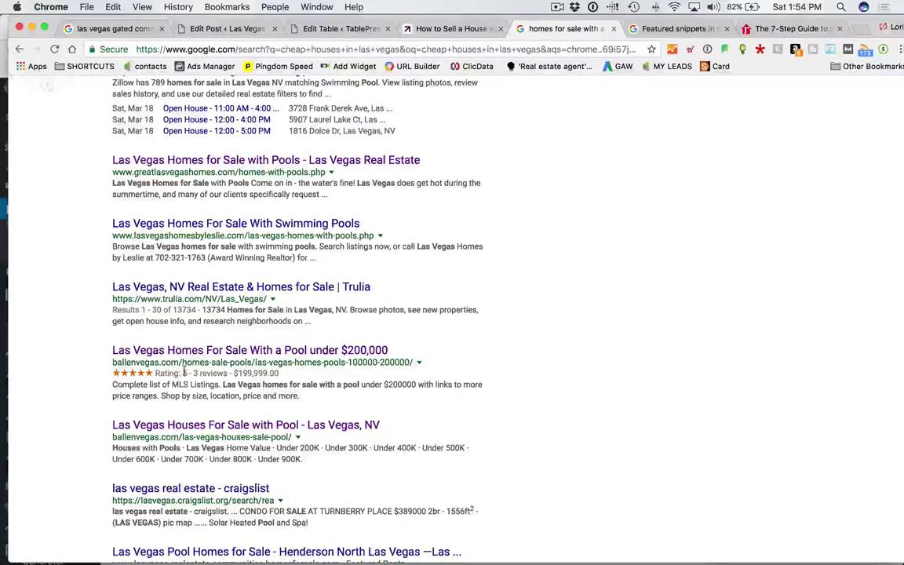
{"action": "scroll", "coordinate": [594, 371], "scroll_direction": "up", "scroll_amount": 2}
{"action": "scroll", "coordinate": [593, 371], "scroll_direction": "down", "scroll_amount": 15}
{"action": "scroll", "coordinate": [585, 371], "scroll_direction": "down", "scroll_amount": 6}
{"action": "scroll", "coordinate": [543, 373], "scroll_direction": "up", "scroll_amount": 20}
Step: Return to the post being edited and look over the Product snippet's brand, name, image, price, currency and availability fields
{"action": "left_click", "coordinate": [450, 29]}
{"action": "left_click", "coordinate": [398, 28]}
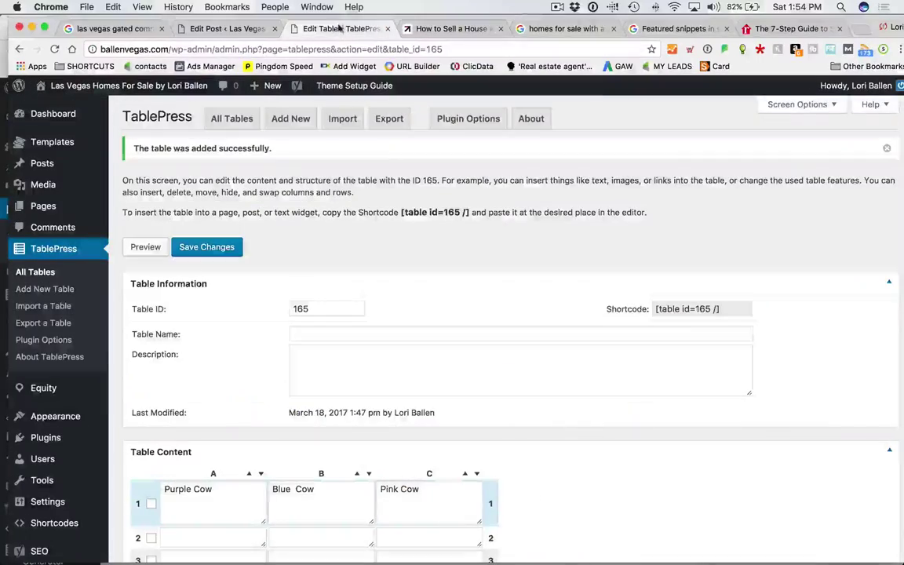
{"action": "left_click", "coordinate": [430, 28]}
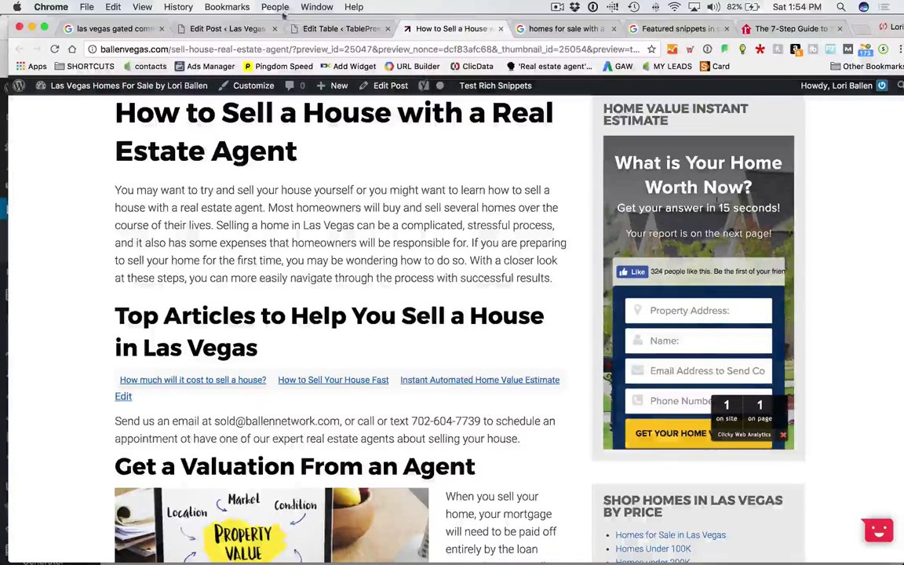
{"action": "left_click", "coordinate": [215, 28]}
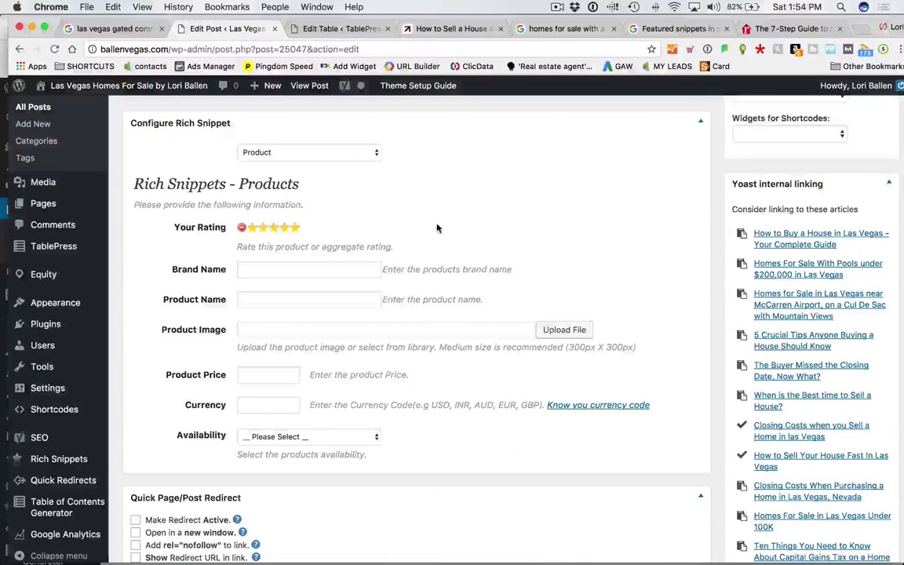
{"action": "scroll", "coordinate": [475, 223], "scroll_direction": "up", "scroll_amount": 1}
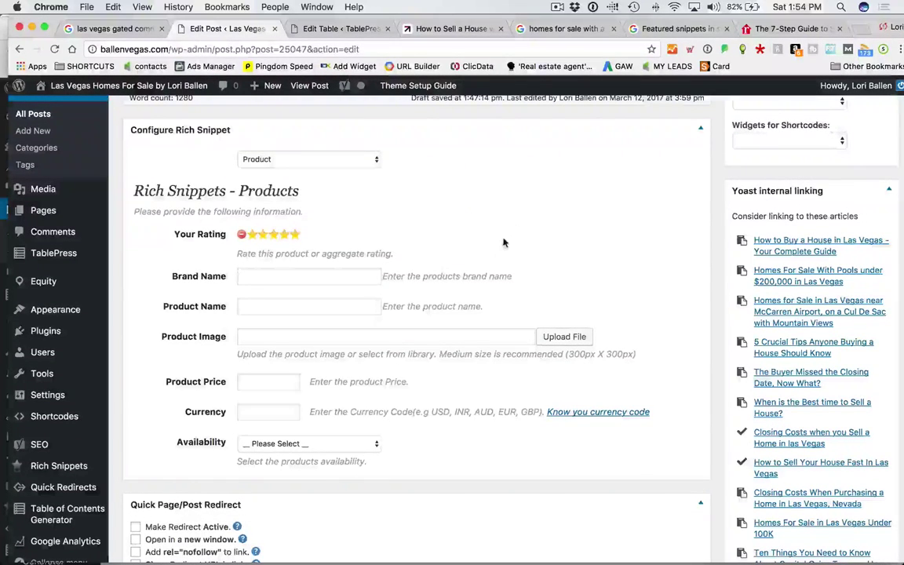
{"action": "left_click", "coordinate": [243, 381]}
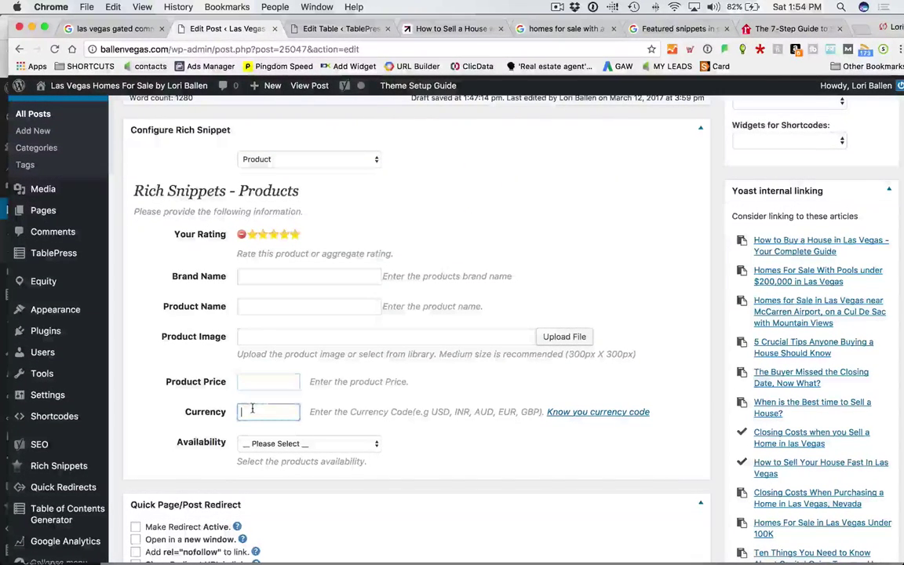
{"action": "scroll", "coordinate": [524, 336], "scroll_direction": "down", "scroll_amount": 1}
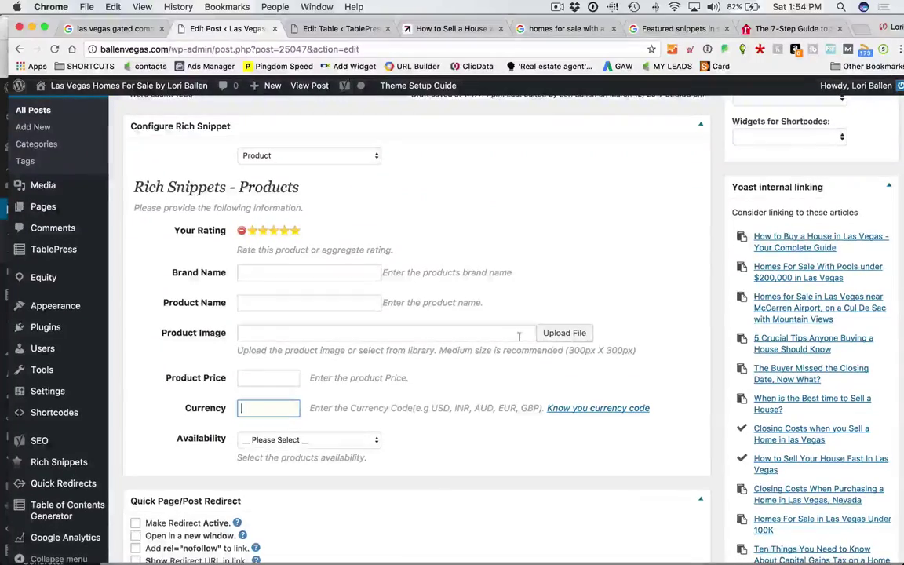
{"action": "scroll", "coordinate": [322, 278], "scroll_direction": "down", "scroll_amount": 5}
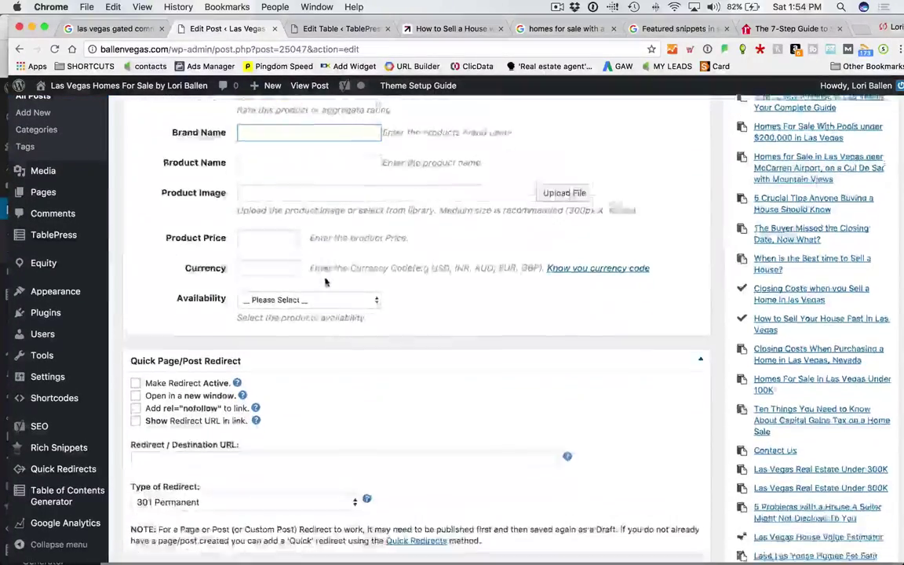
{"action": "scroll", "coordinate": [322, 282], "scroll_direction": "up", "scroll_amount": 5}
Step: Change the post's rich snippet type to Recipe and look over its time, description, nutrition, ingredients and photo fields
{"action": "scroll", "coordinate": [318, 288], "scroll_direction": "down", "scroll_amount": 3}
{"action": "scroll", "coordinate": [317, 286], "scroll_direction": "up", "scroll_amount": 7}
{"action": "scroll", "coordinate": [315, 281], "scroll_direction": "down", "scroll_amount": 3}
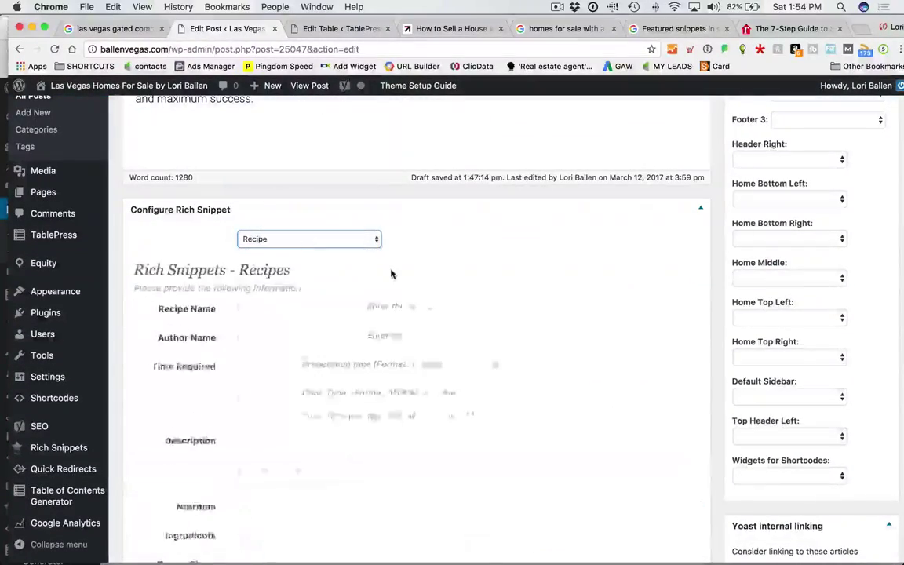
{"action": "scroll", "coordinate": [485, 266], "scroll_direction": "down", "scroll_amount": 5}
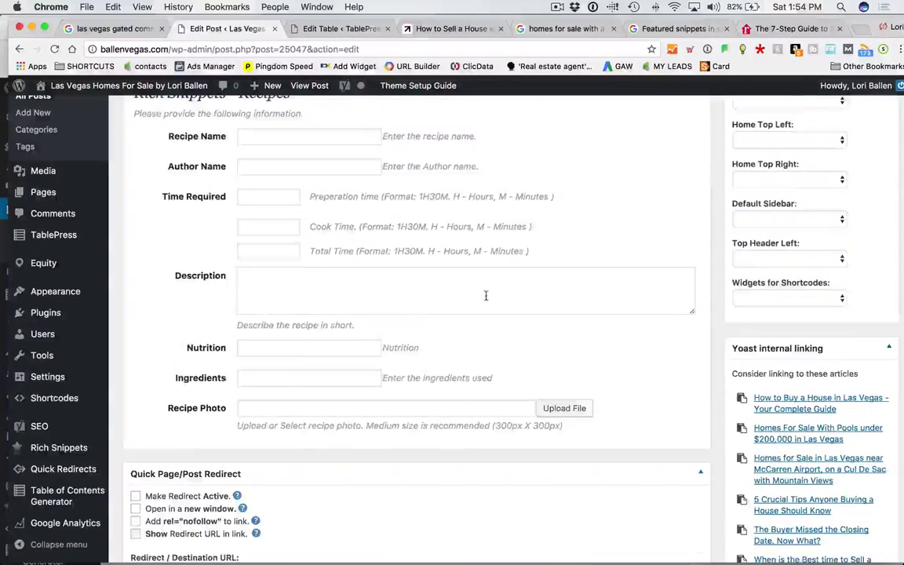
{"action": "scroll", "coordinate": [486, 295], "scroll_direction": "down", "scroll_amount": 2}
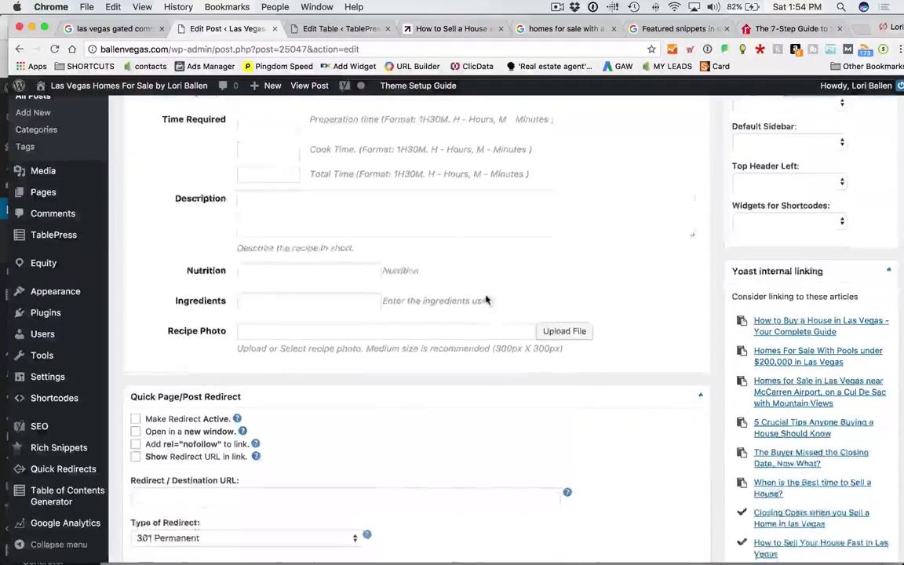
Step: Change the post's rich snippet type to Software Application and look over its rating, price, operating system and category fields
{"action": "scroll", "coordinate": [484, 298], "scroll_direction": "up", "scroll_amount": 8}
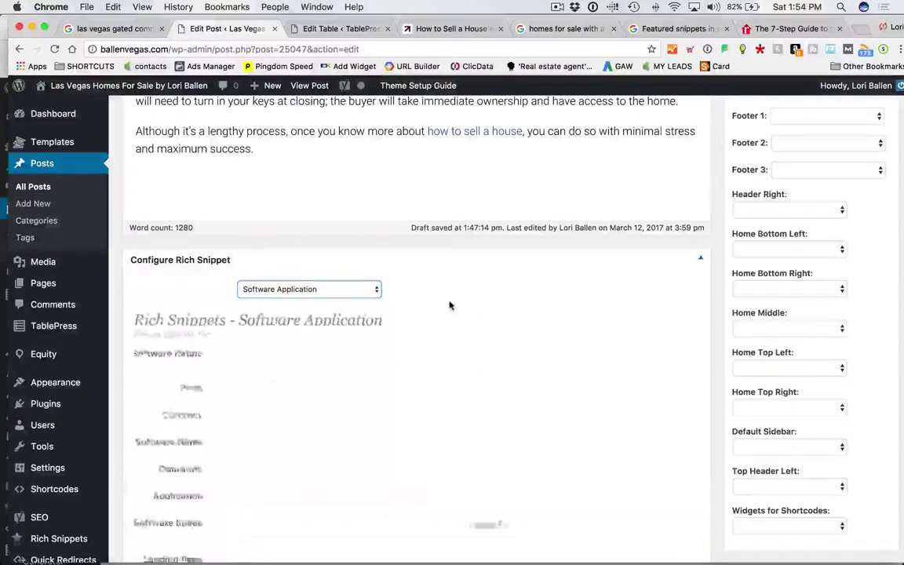
{"action": "scroll", "coordinate": [448, 304], "scroll_direction": "down", "scroll_amount": 5}
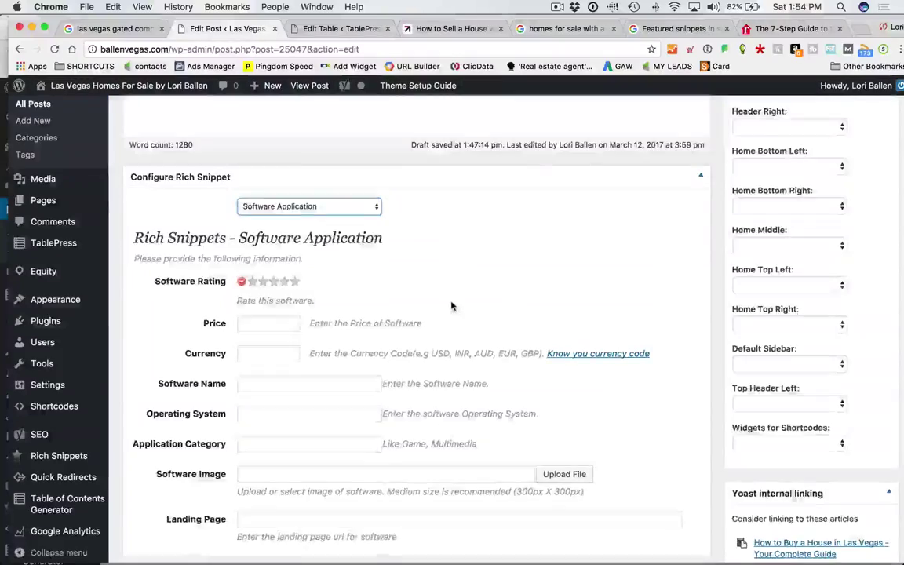
{"action": "scroll", "coordinate": [451, 306], "scroll_direction": "up", "scroll_amount": 4}
Step: Change the post's rich snippet type to Video and look over its title, description and thumbnail fields
{"action": "left_click", "coordinate": [309, 236]}
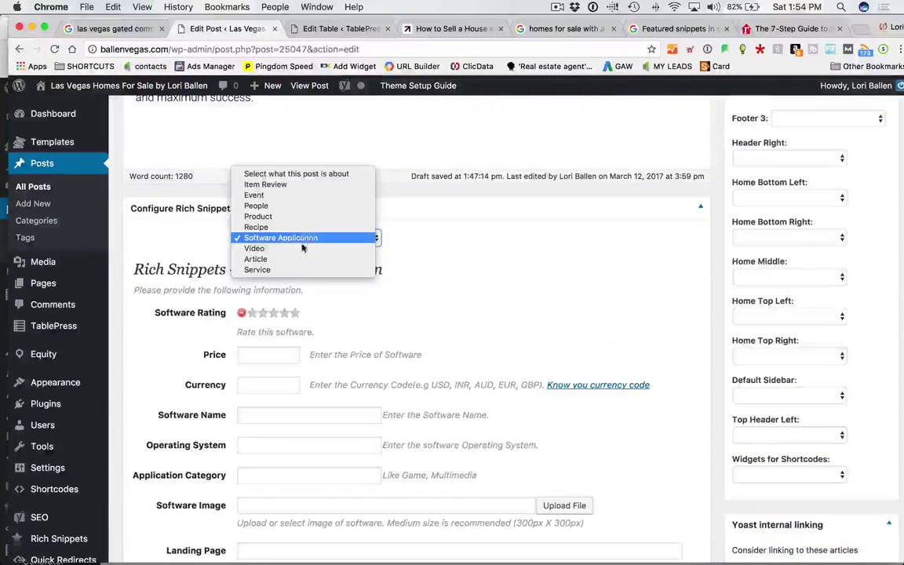
{"action": "left_click", "coordinate": [505, 282]}
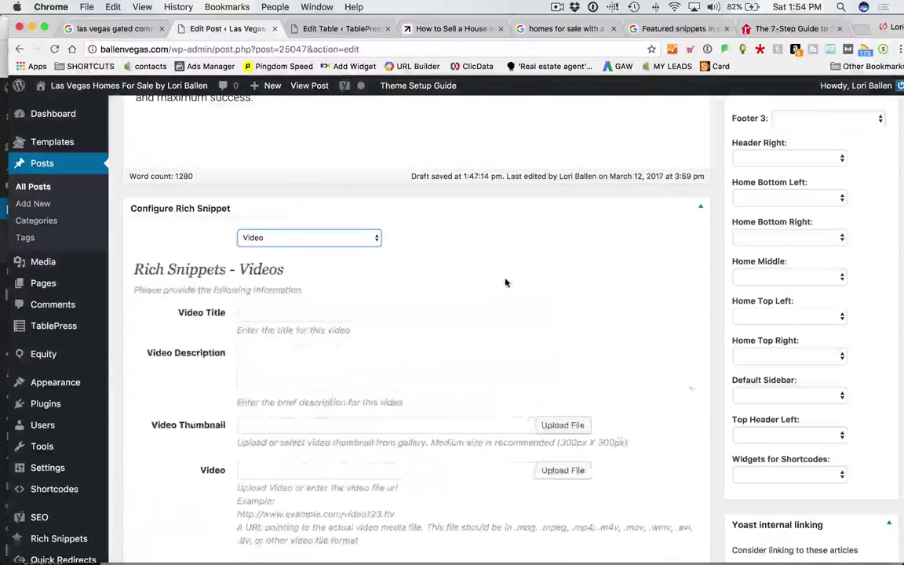
{"action": "scroll", "coordinate": [505, 283], "scroll_direction": "down", "scroll_amount": 3}
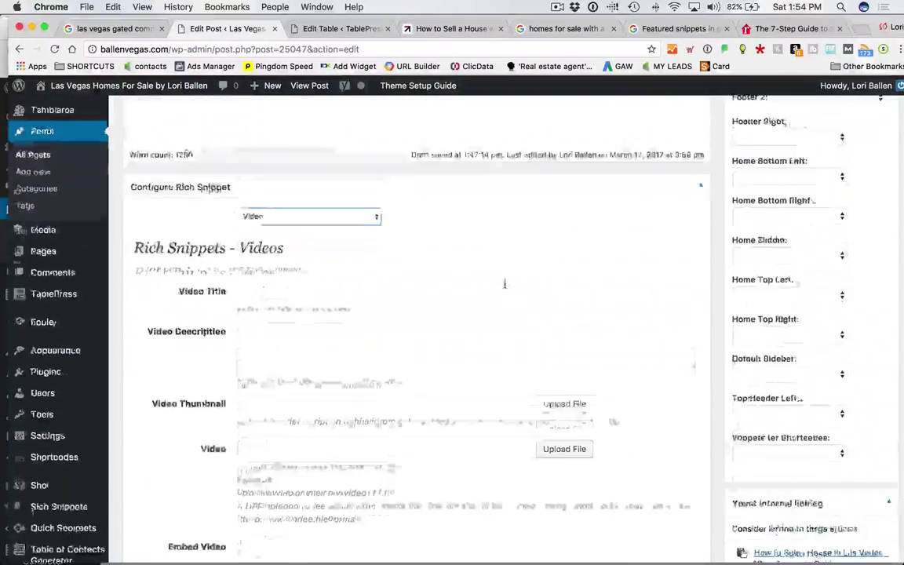
{"action": "triple_click", "coordinate": [336, 201]}
{"action": "left_click", "coordinate": [317, 234]}
{"action": "left_click", "coordinate": [317, 297]}
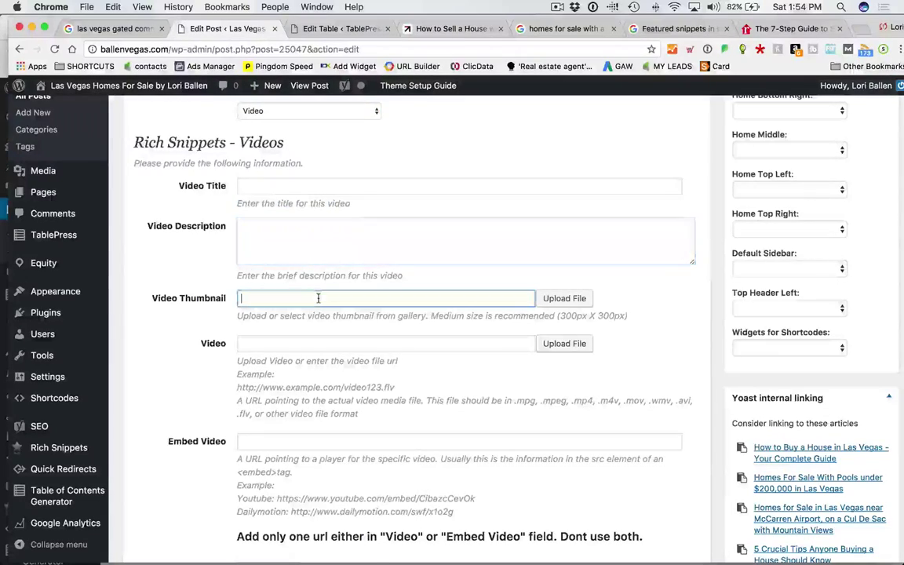
Step: Examine the Video snippet's embed URL, duration and upload date fields
{"action": "scroll", "coordinate": [335, 308], "scroll_direction": "down", "scroll_amount": 2}
{"action": "left_click", "coordinate": [303, 375]}
{"action": "scroll", "coordinate": [300, 298], "scroll_direction": "down", "scroll_amount": 3}
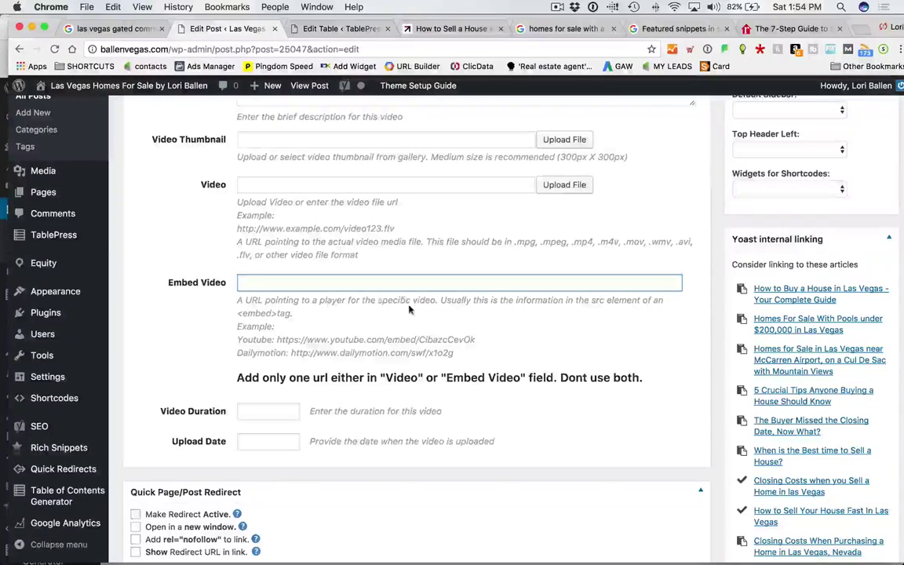
{"action": "scroll", "coordinate": [409, 310], "scroll_direction": "down", "scroll_amount": 3}
{"action": "key", "text": "Tab"}
{"action": "scroll", "coordinate": [471, 330], "scroll_direction": "down", "scroll_amount": 5}
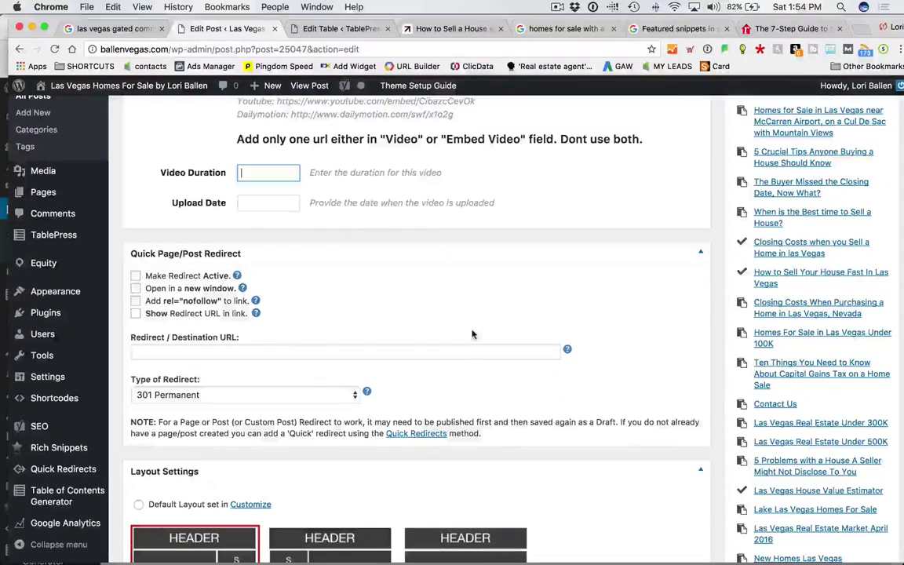
{"action": "scroll", "coordinate": [550, 345], "scroll_direction": "down", "scroll_amount": 5}
Step: Change the post's rich snippet type from Video to Service
{"action": "scroll", "coordinate": [581, 342], "scroll_direction": "up", "scroll_amount": 20}
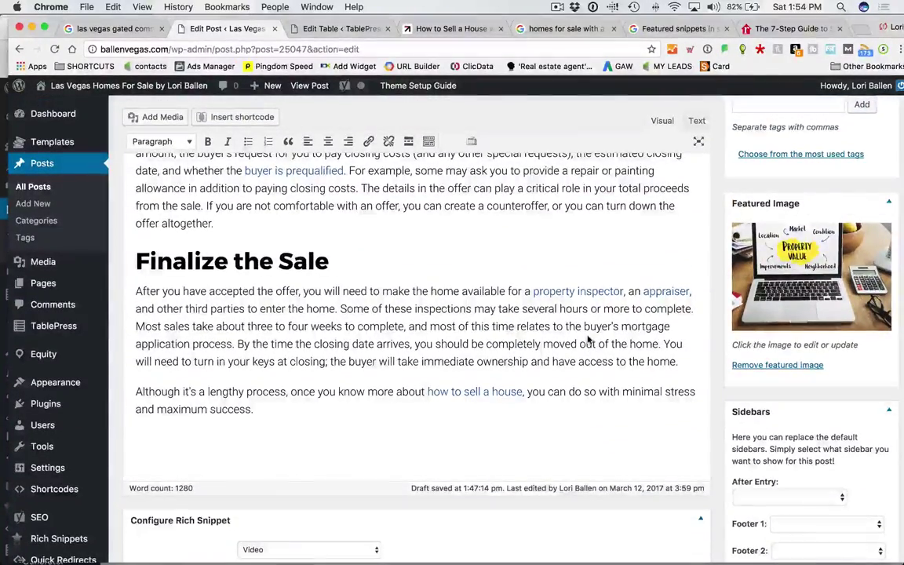
{"action": "scroll", "coordinate": [588, 339], "scroll_direction": "down", "scroll_amount": 5}
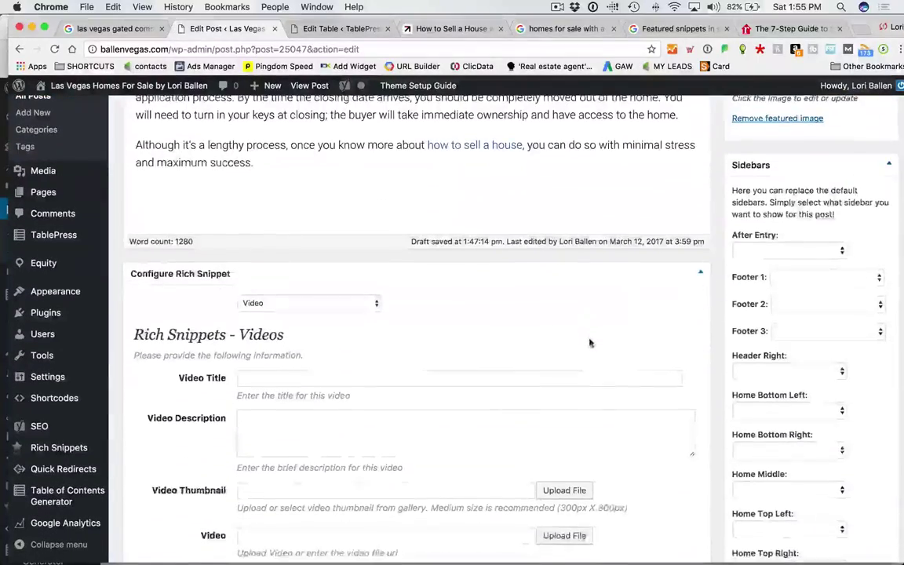
{"action": "scroll", "coordinate": [590, 343], "scroll_direction": "down", "scroll_amount": 4}
{"action": "scroll", "coordinate": [592, 335], "scroll_direction": "down", "scroll_amount": 2}
{"action": "scroll", "coordinate": [594, 335], "scroll_direction": "up", "scroll_amount": 5}
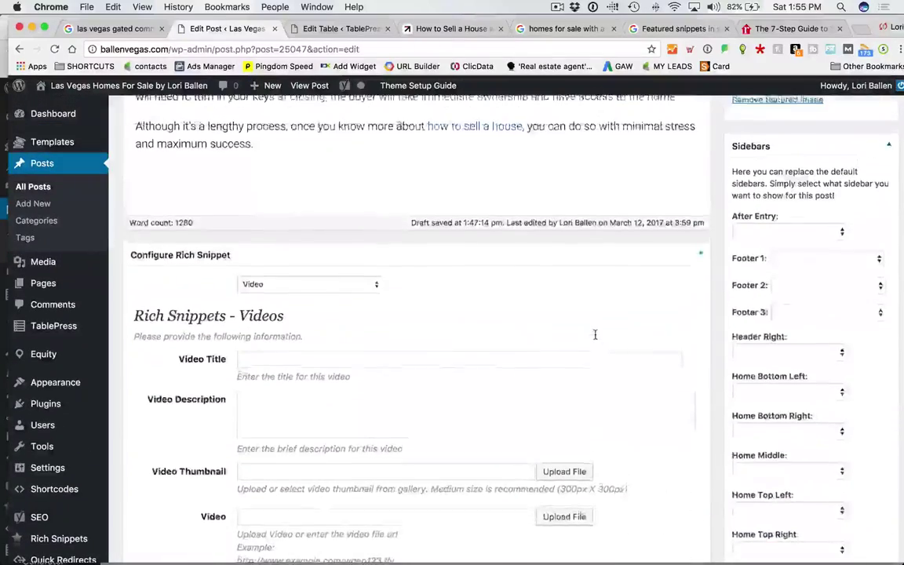
{"action": "scroll", "coordinate": [439, 357], "scroll_direction": "up", "scroll_amount": 3}
{"action": "scroll", "coordinate": [299, 379], "scroll_direction": "down", "scroll_amount": 2}
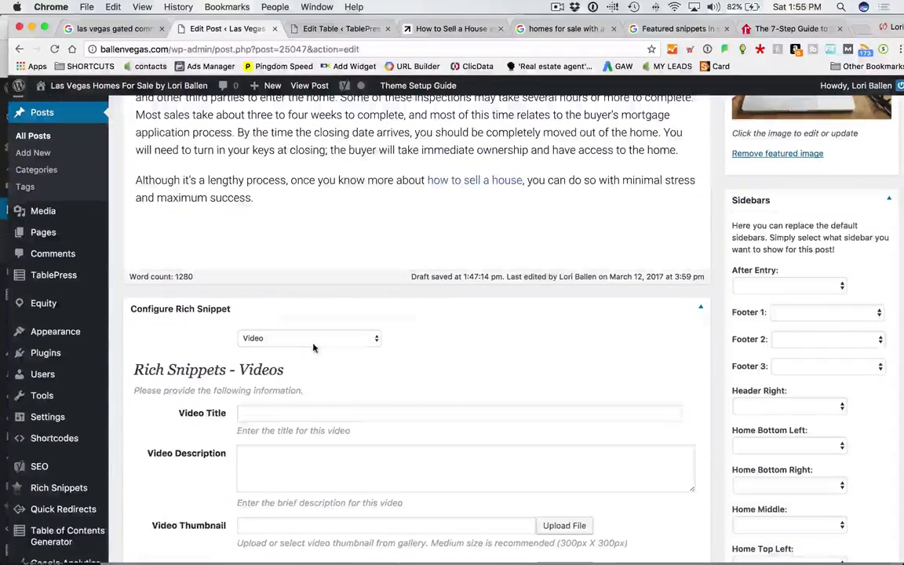
{"action": "left_click", "coordinate": [312, 345]}
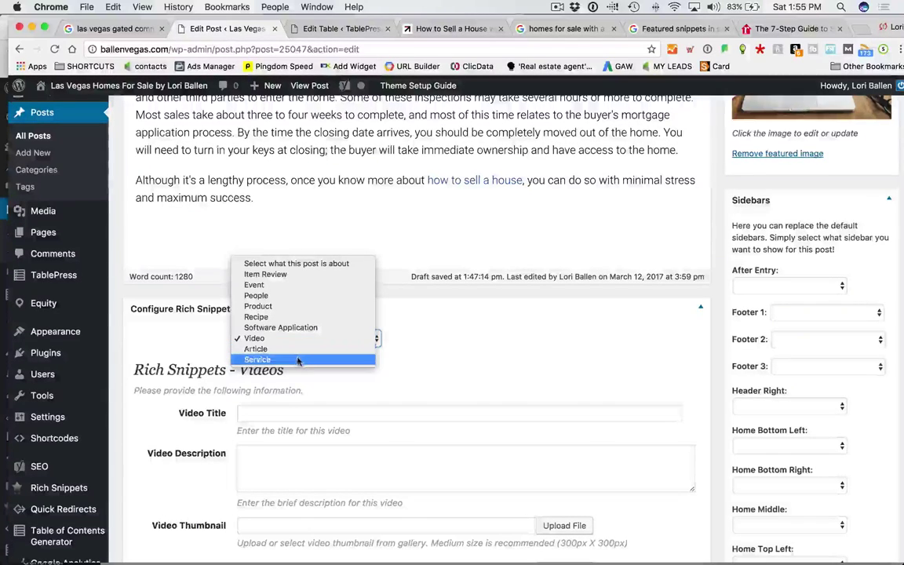
{"action": "left_click", "coordinate": [297, 360]}
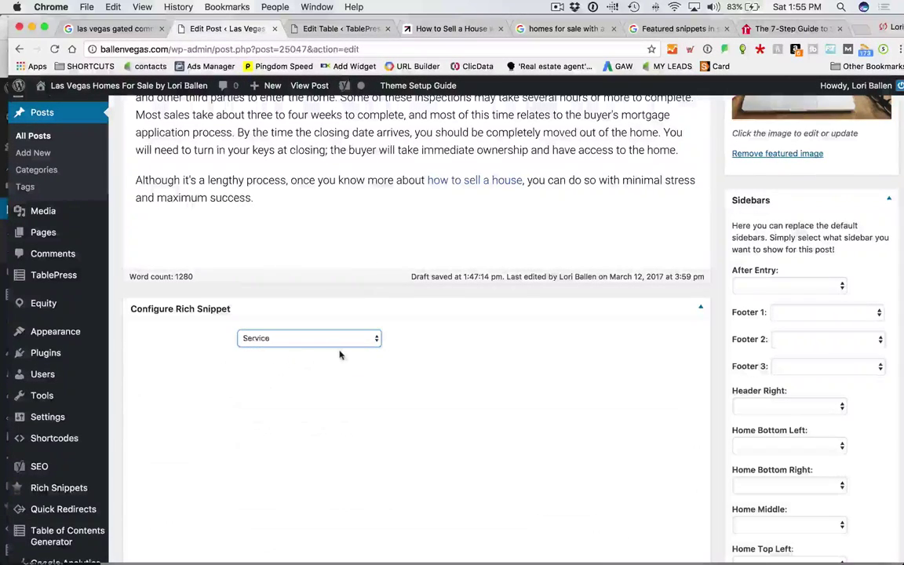
Step: Examine the Service snippet's image, service type, served area, description, provider, location, telephone and rating fields
{"action": "scroll", "coordinate": [336, 356], "scroll_direction": "down", "scroll_amount": 5}
{"action": "double_click", "coordinate": [223, 286]}
{"action": "left_click", "coordinate": [256, 280]}
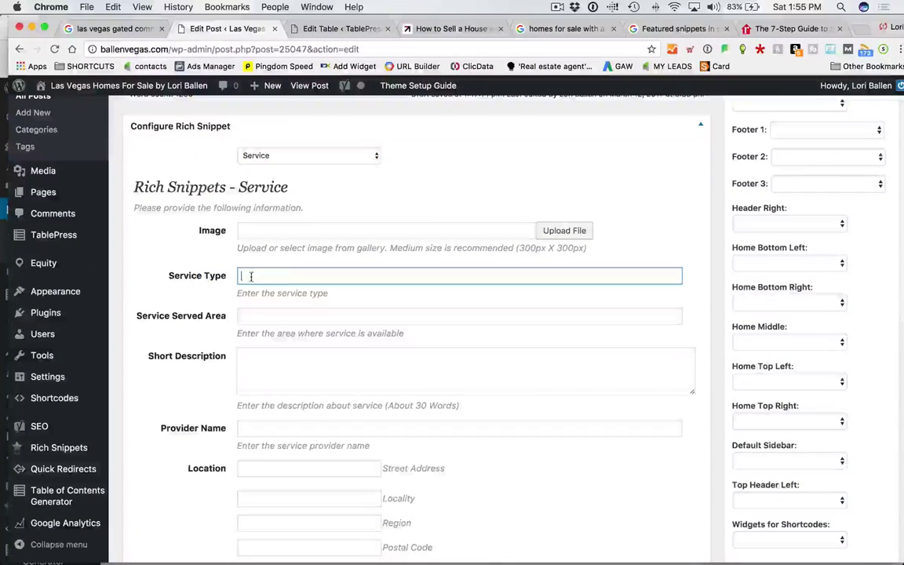
{"action": "left_click", "coordinate": [313, 320]}
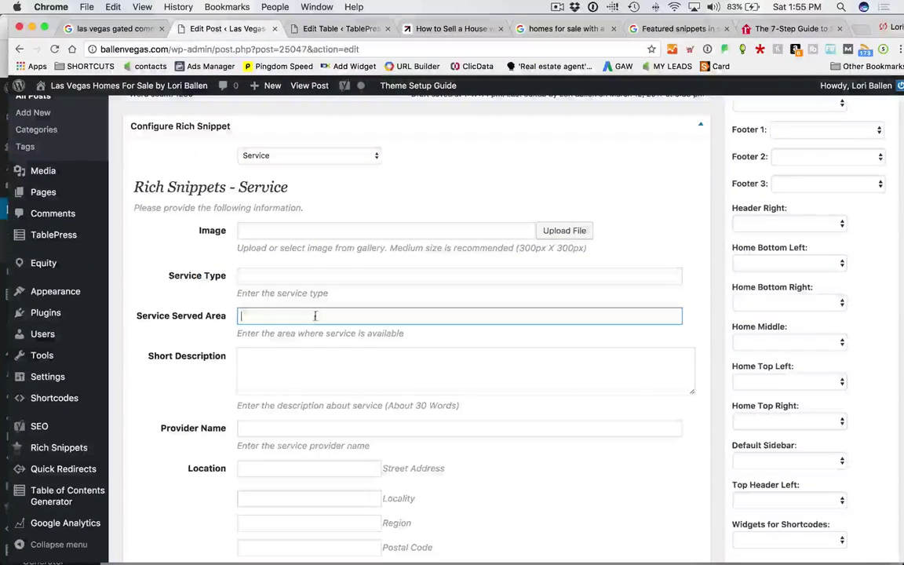
{"action": "scroll", "coordinate": [321, 338], "scroll_direction": "down", "scroll_amount": 2}
{"action": "left_click", "coordinate": [303, 320]}
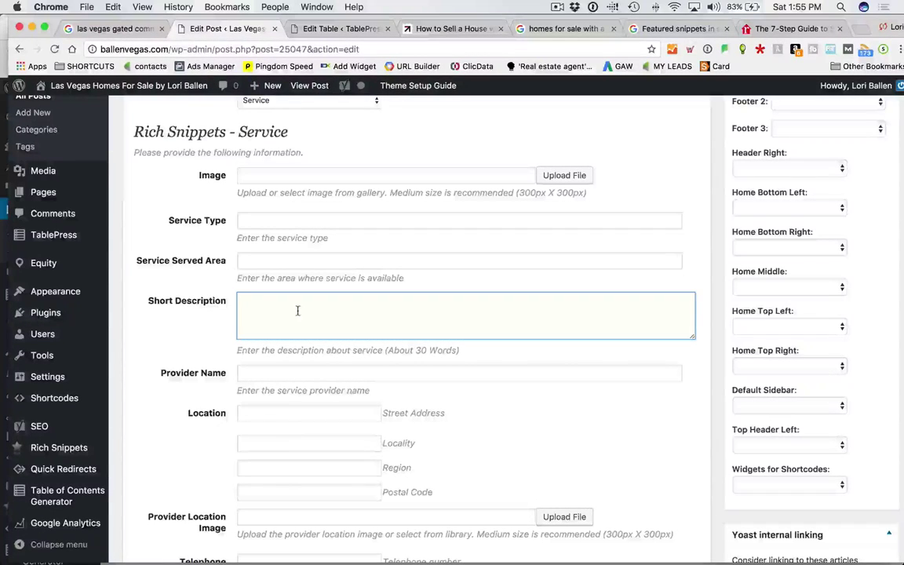
{"action": "scroll", "coordinate": [366, 317], "scroll_direction": "down", "scroll_amount": 8}
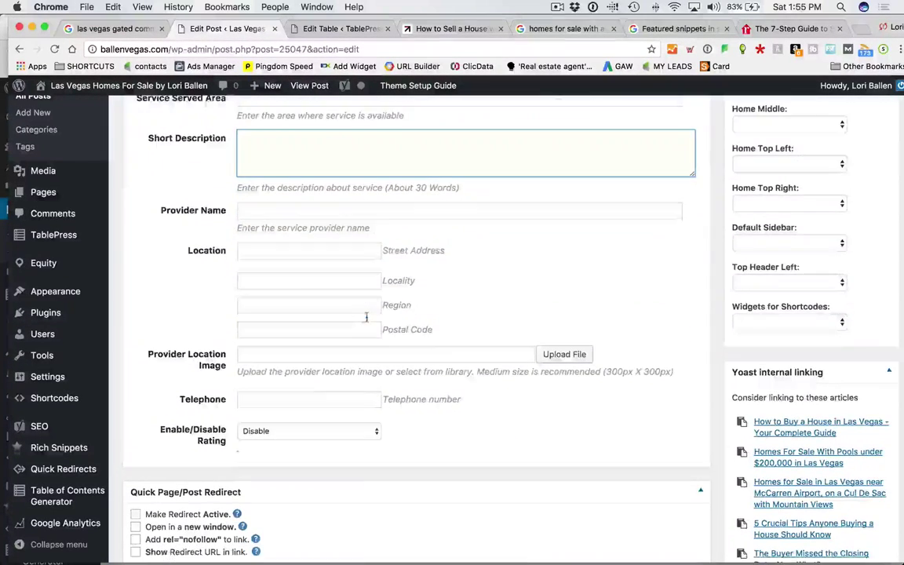
{"action": "scroll", "coordinate": [370, 321], "scroll_direction": "up", "scroll_amount": 1}
{"action": "scroll", "coordinate": [368, 338], "scroll_direction": "down", "scroll_amount": 5}
{"action": "scroll", "coordinate": [369, 339], "scroll_direction": "up", "scroll_amount": 15}
{"action": "scroll", "coordinate": [364, 340], "scroll_direction": "down", "scroll_amount": 2}
{"action": "scroll", "coordinate": [364, 340], "scroll_direction": "down", "scroll_amount": 9}
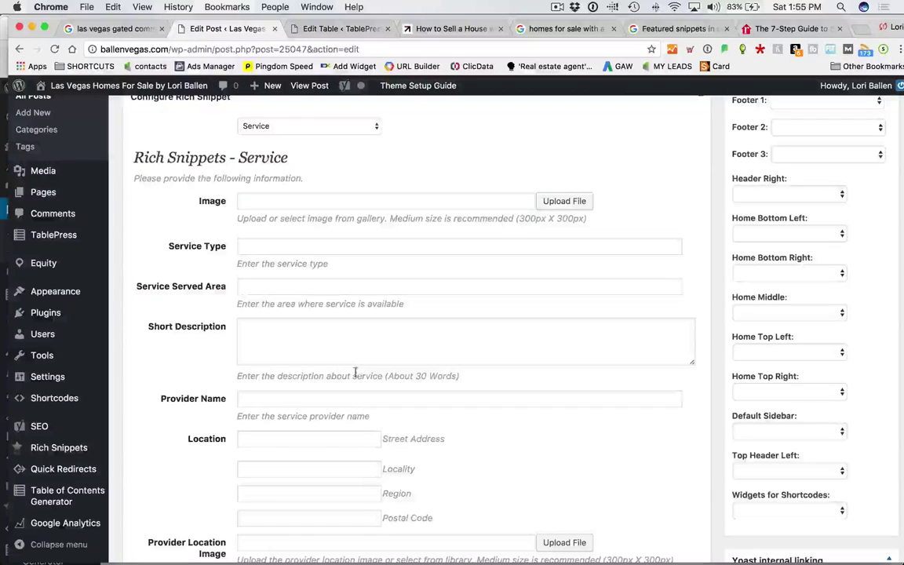
Step: Change the post's rich snippet type to Article and look over its image, name, description, author and publisher fields
{"action": "scroll", "coordinate": [354, 369], "scroll_direction": "up", "scroll_amount": 2}
{"action": "left_click", "coordinate": [265, 190]}
{"action": "left_click", "coordinate": [265, 173]}
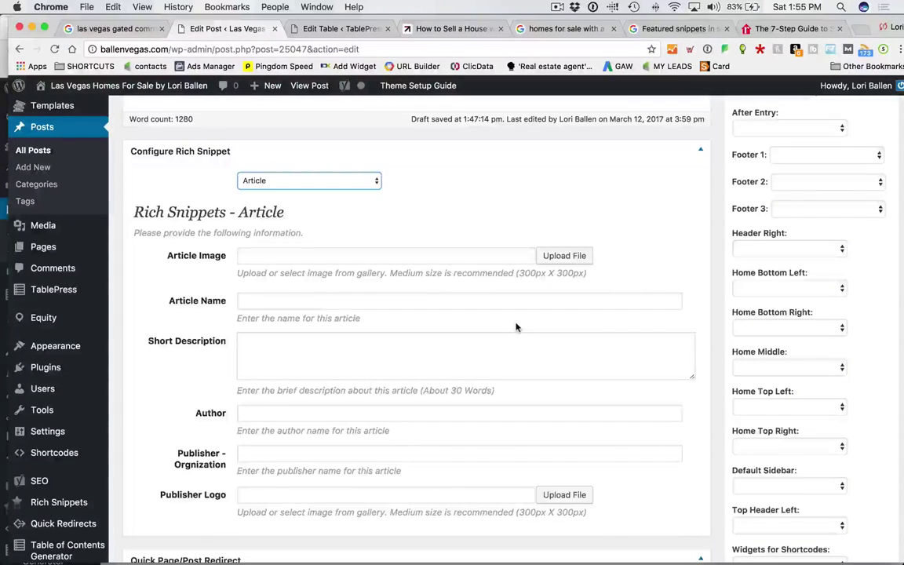
{"action": "scroll", "coordinate": [515, 327], "scroll_direction": "up", "scroll_amount": 5}
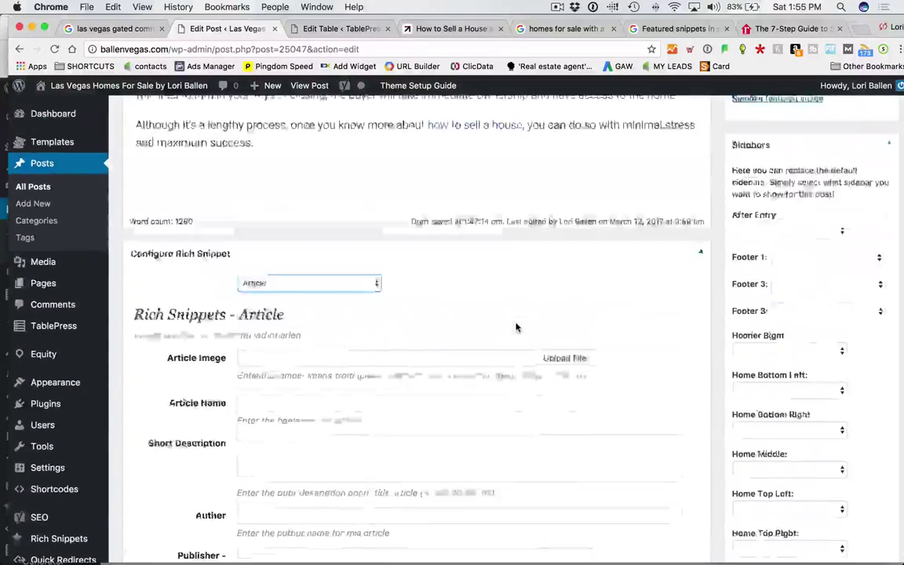
{"action": "scroll", "coordinate": [414, 280], "scroll_direction": "down", "scroll_amount": 5}
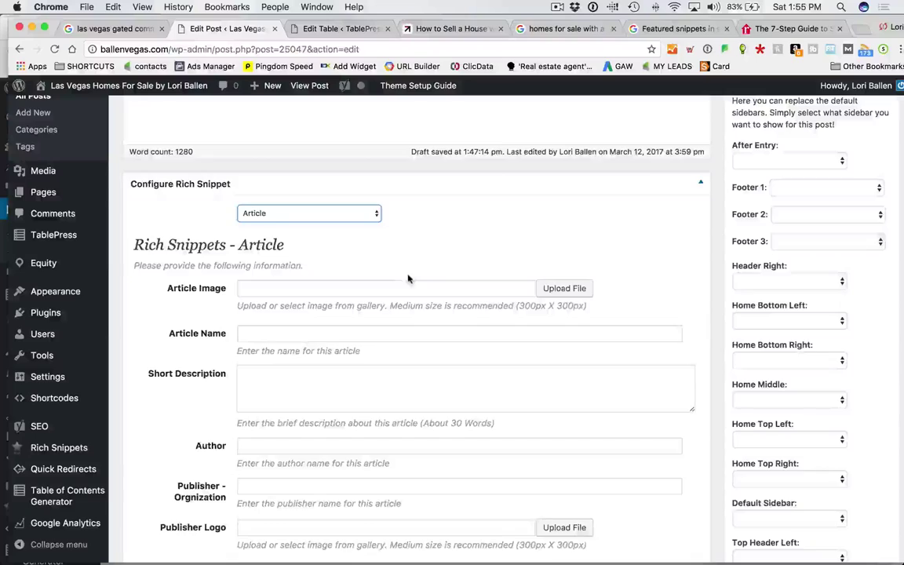
{"action": "scroll", "coordinate": [410, 278], "scroll_direction": "down", "scroll_amount": 1}
{"action": "scroll", "coordinate": [401, 279], "scroll_direction": "up", "scroll_amount": 3}
{"action": "scroll", "coordinate": [396, 280], "scroll_direction": "down", "scroll_amount": 5}
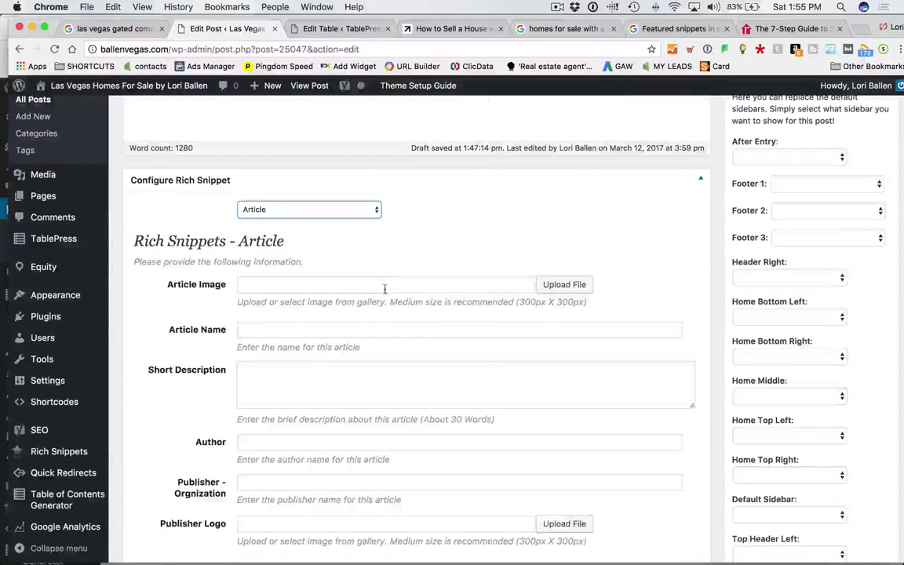
{"action": "left_click", "coordinate": [243, 198]}
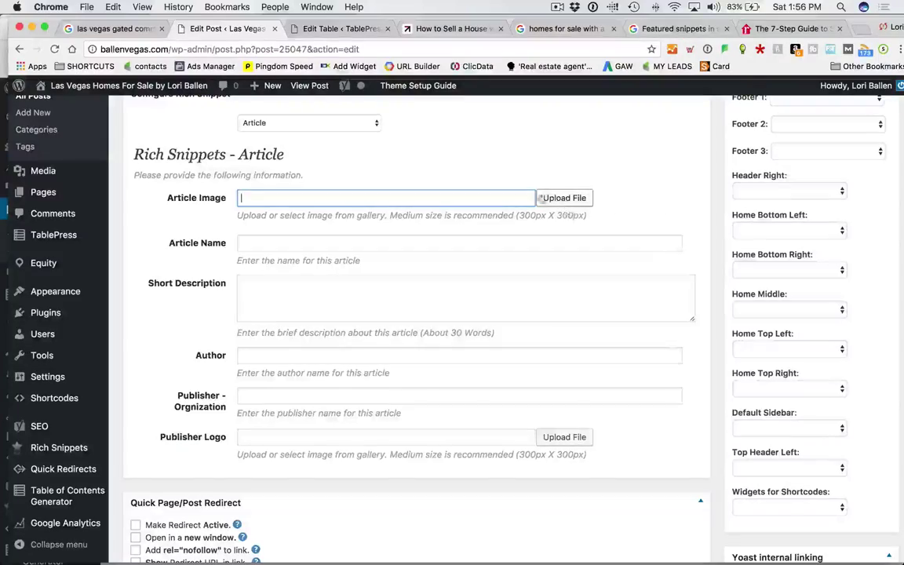
Step: Copy the post title "How to Sell a House with a Real Estate Agent" into the snippet's Article Name
{"action": "scroll", "coordinate": [302, 258], "scroll_direction": "up", "scroll_amount": 10}
{"action": "scroll", "coordinate": [304, 257], "scroll_direction": "up", "scroll_amount": 10}
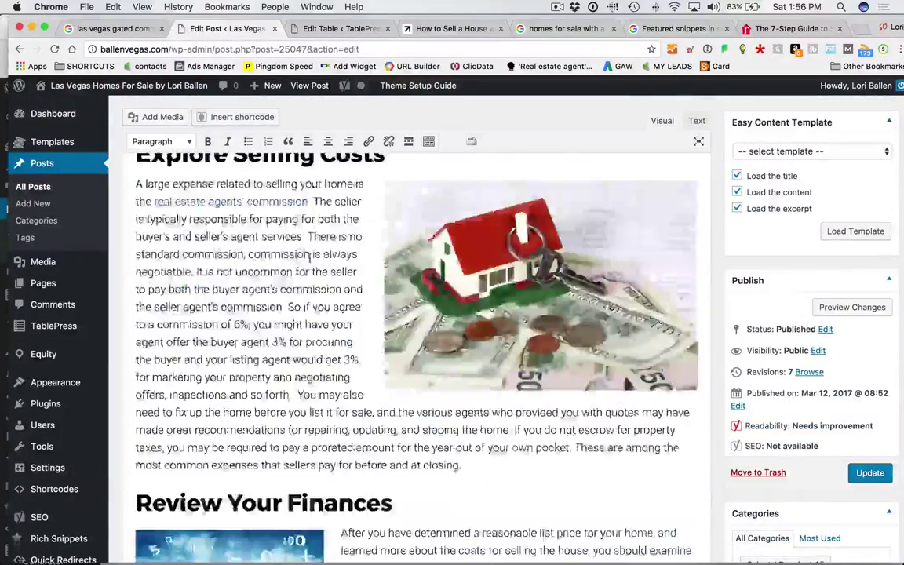
{"action": "left_click_drag", "start_coordinate": [129, 146], "coordinate": [468, 170]}
{"action": "key", "text": "cmd+c"}
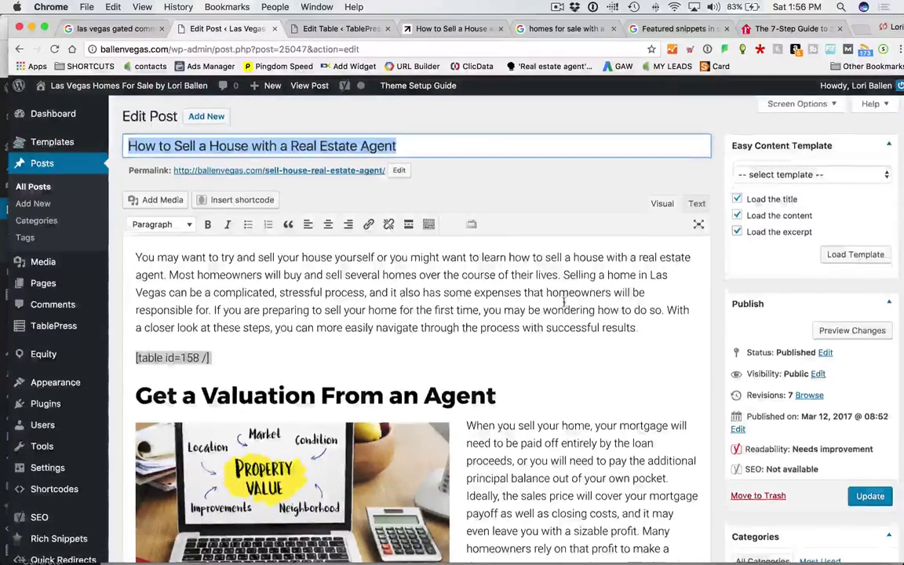
{"action": "scroll", "coordinate": [510, 236], "scroll_direction": "down", "scroll_amount": 15}
{"action": "scroll", "coordinate": [555, 319], "scroll_direction": "up", "scroll_amount": 2}
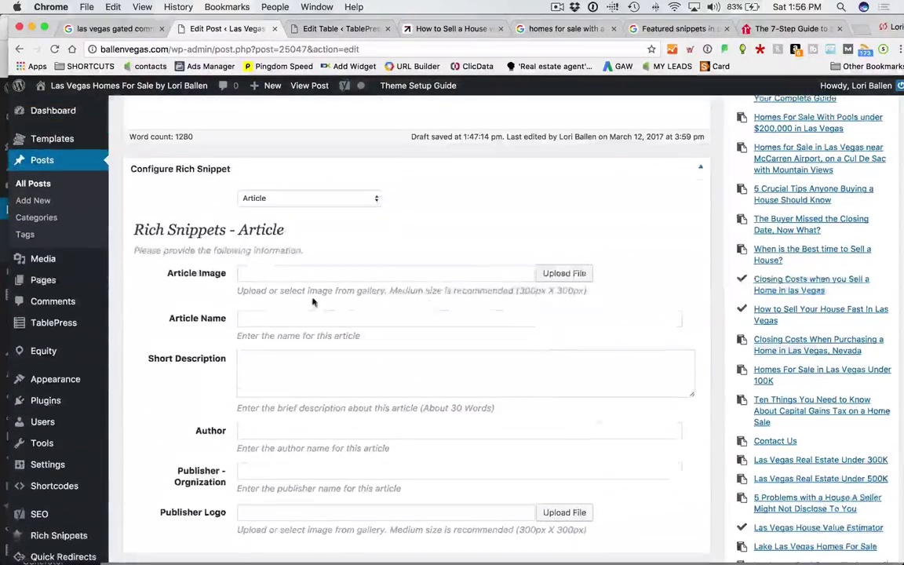
{"action": "left_click", "coordinate": [292, 318]}
{"action": "key", "text": "cmd+v"}
Step: Search the media library for "sell" and set the "Ready to Sell" picture of hands holding a house as the Article Image
{"action": "left_click", "coordinate": [573, 275]}
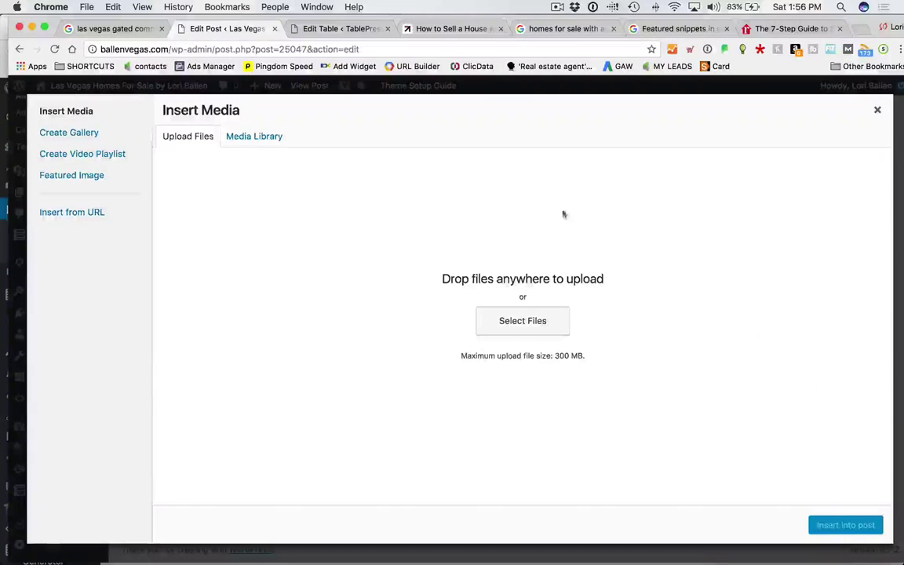
{"action": "left_click", "coordinate": [256, 138]}
{"action": "type", "text": "a"}
{"action": "type", "text": "ell"}
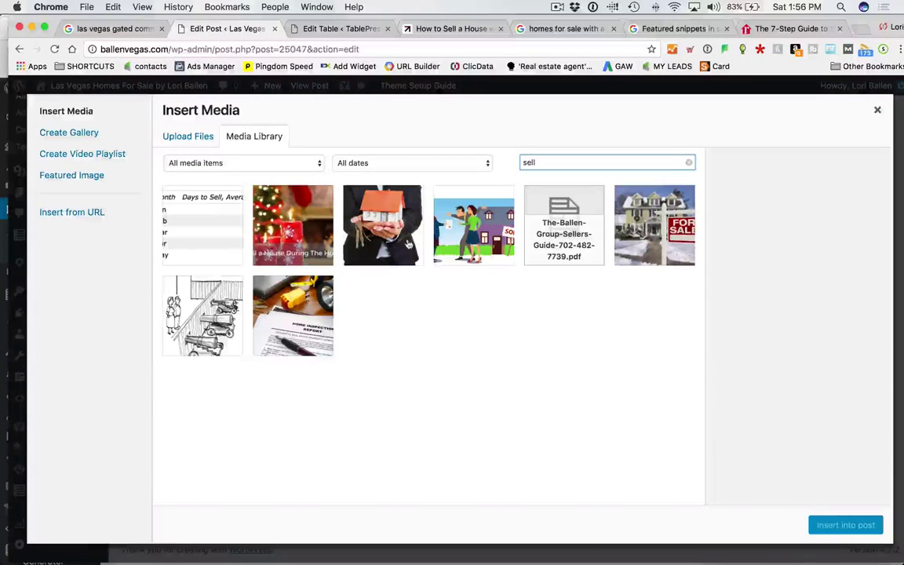
{"action": "left_click", "coordinate": [382, 225]}
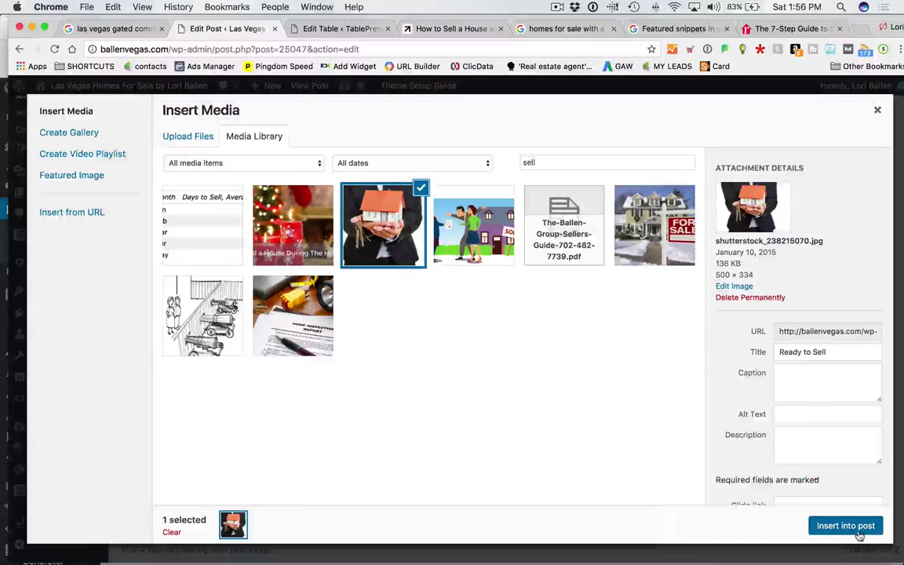
{"action": "left_click", "coordinate": [858, 533]}
Step: Copy the last two sentences of the post's opening paragraph, from "If you are preparing to sell your home", into the Short Description
{"action": "scroll", "coordinate": [289, 317], "scroll_direction": "down", "scroll_amount": 2}
{"action": "left_click", "coordinate": [299, 381]}
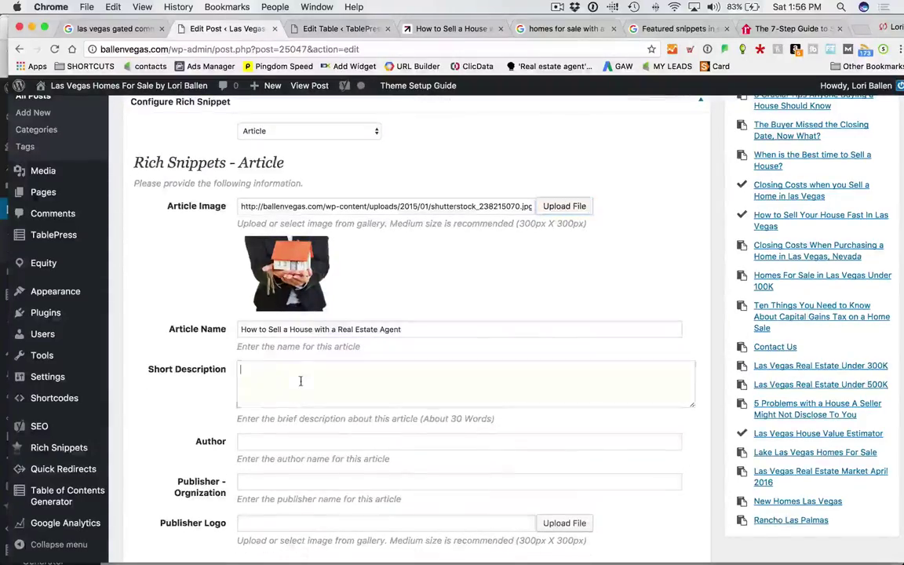
{"action": "scroll", "coordinate": [529, 312], "scroll_direction": "up", "scroll_amount": 15}
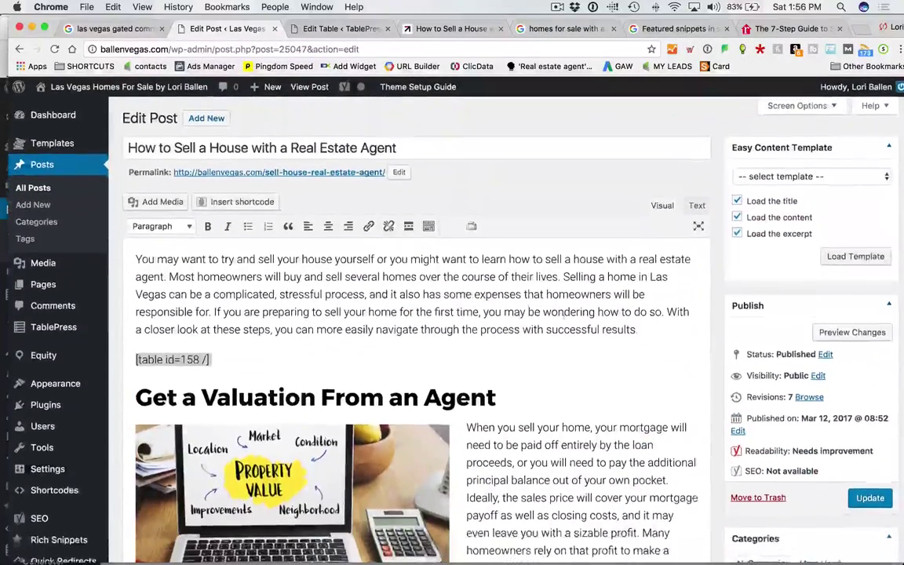
{"action": "left_click_drag", "start_coordinate": [135, 259], "coordinate": [610, 292]}
{"action": "left_click", "coordinate": [564, 273]}
{"action": "left_click_drag", "start_coordinate": [564, 274], "coordinate": [702, 317]}
{"action": "left_click", "coordinate": [379, 323]}
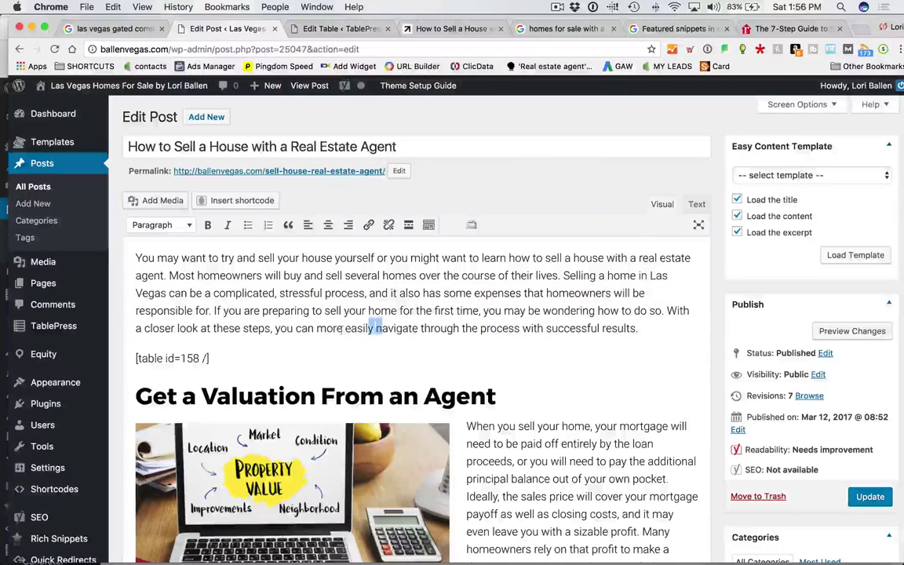
{"action": "left_click_drag", "start_coordinate": [214, 311], "coordinate": [543, 328]}
{"action": "left_click_drag", "start_coordinate": [640, 319], "coordinate": [703, 322]}
{"action": "key", "text": "super+c"}
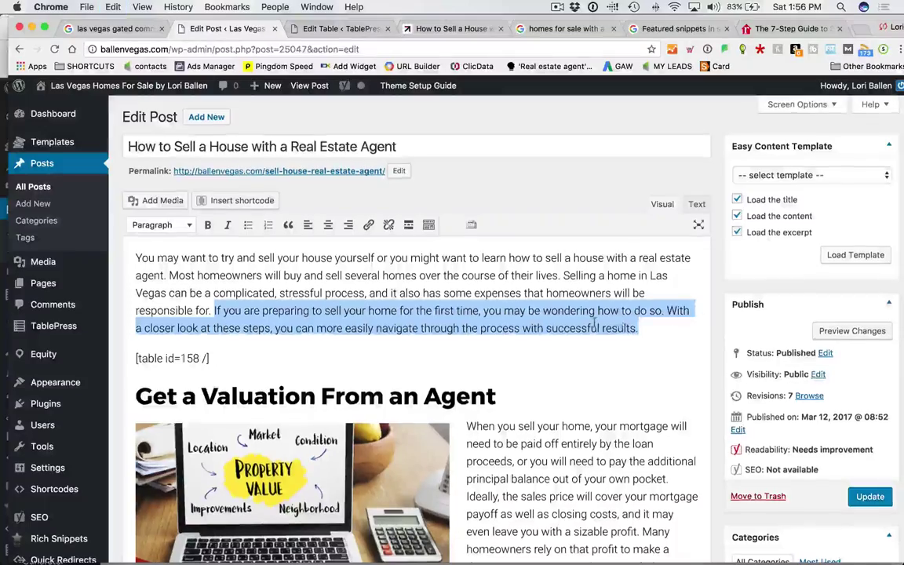
{"action": "scroll", "coordinate": [594, 324], "scroll_direction": "down", "scroll_amount": 20}
{"action": "left_click", "coordinate": [329, 181]}
{"action": "key", "text": "super+v"}
Step: Enter the author's full name as Author and the author's team at Keller Williams as the Publisher - Organization
{"action": "scroll", "coordinate": [310, 206], "scroll_direction": "down", "scroll_amount": 1}
{"action": "left_click", "coordinate": [309, 207]}
{"action": "type", "text": "Lori Ballen"}
{"action": "left_click", "coordinate": [353, 244]}
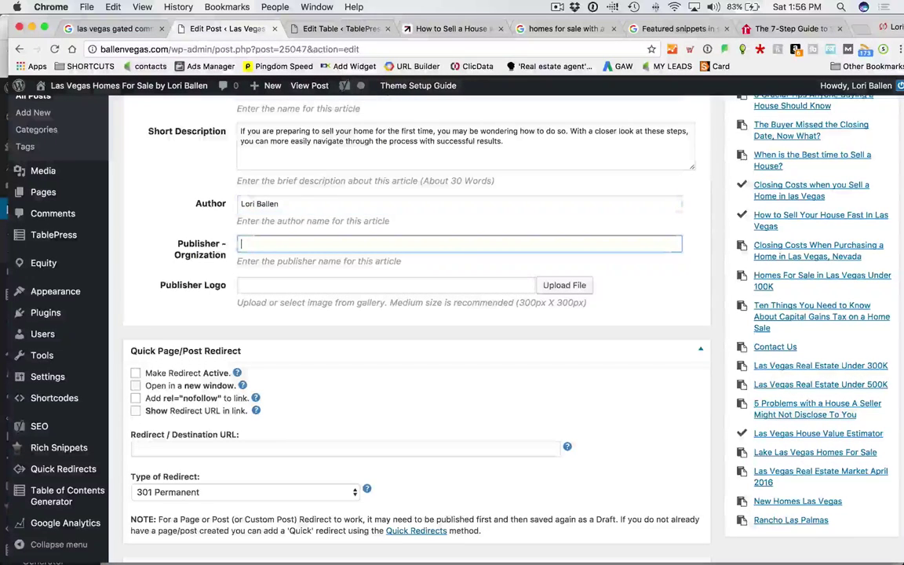
{"action": "type", "text": "Lori Bal"}
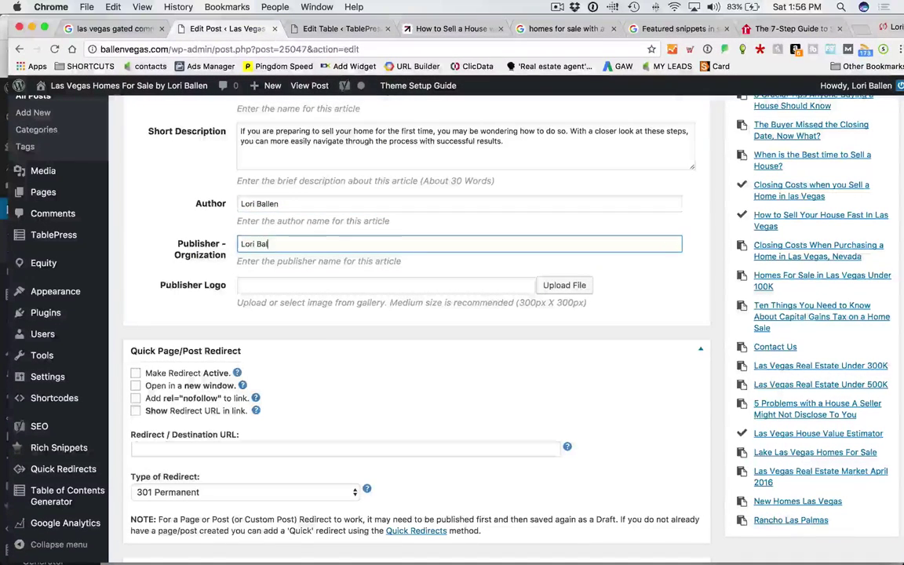
{"action": "type", "text": "len Team at Keller Williams"}
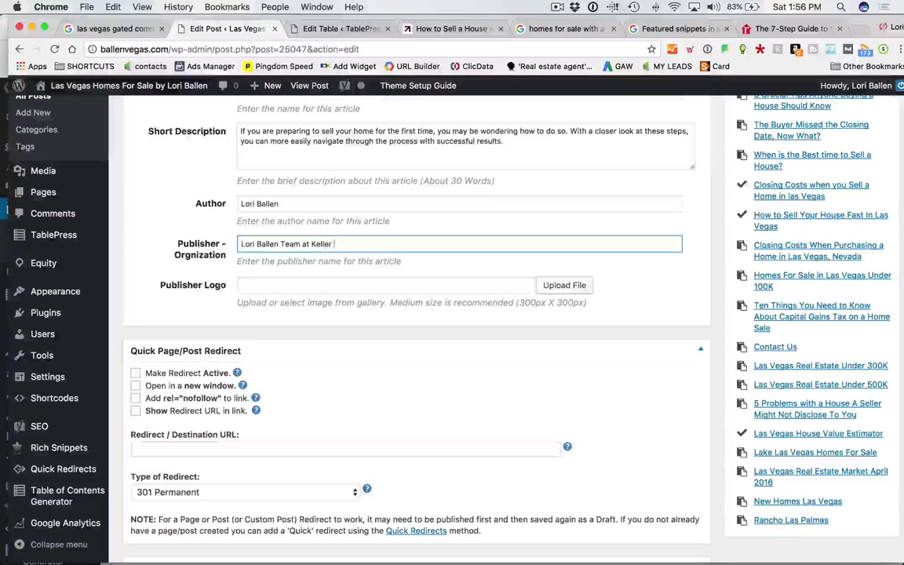
{"action": "key", "text": "Tab"}
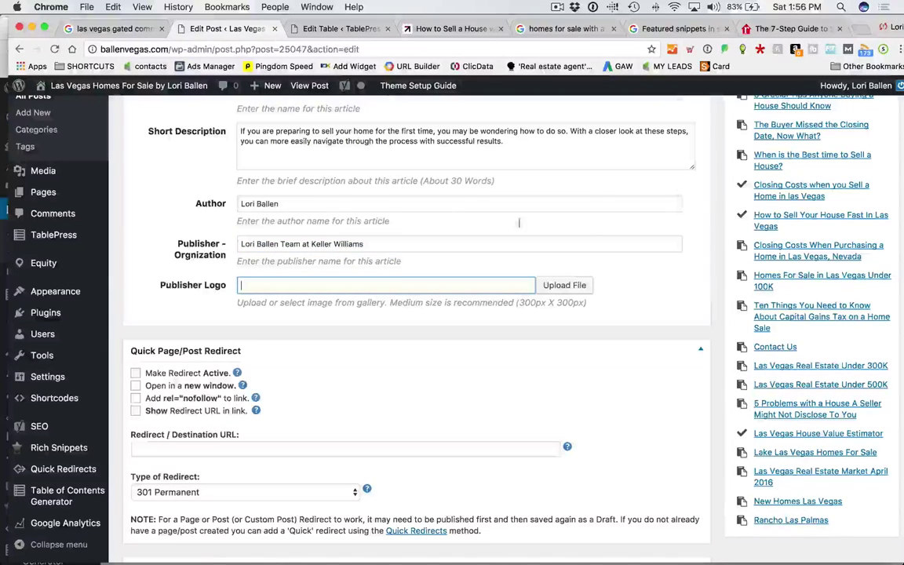
Step: Search the media library for "logo" and set the first dark Keller Williams Realty logo as the Publisher Logo
{"action": "left_click", "coordinate": [565, 286]}
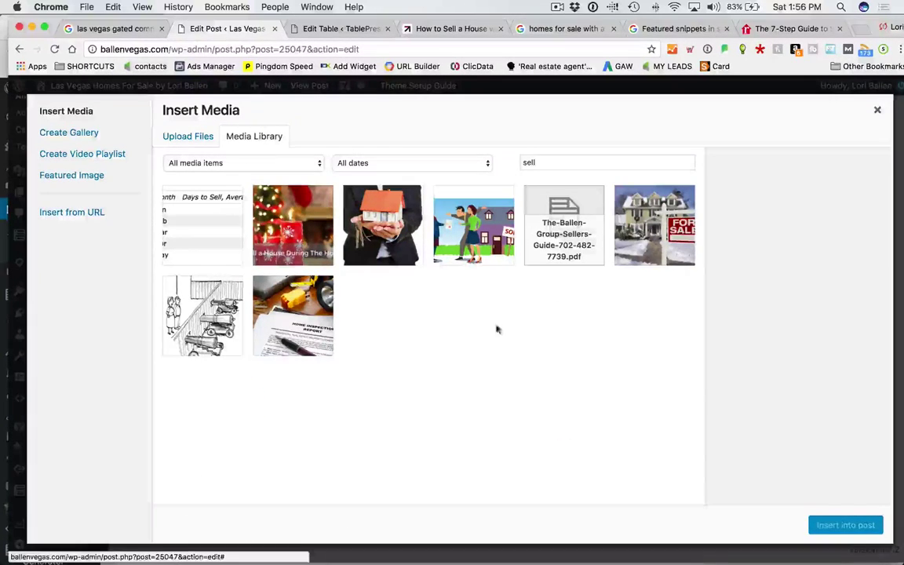
{"action": "left_click", "coordinate": [585, 161]}
{"action": "key", "text": "super+a"}
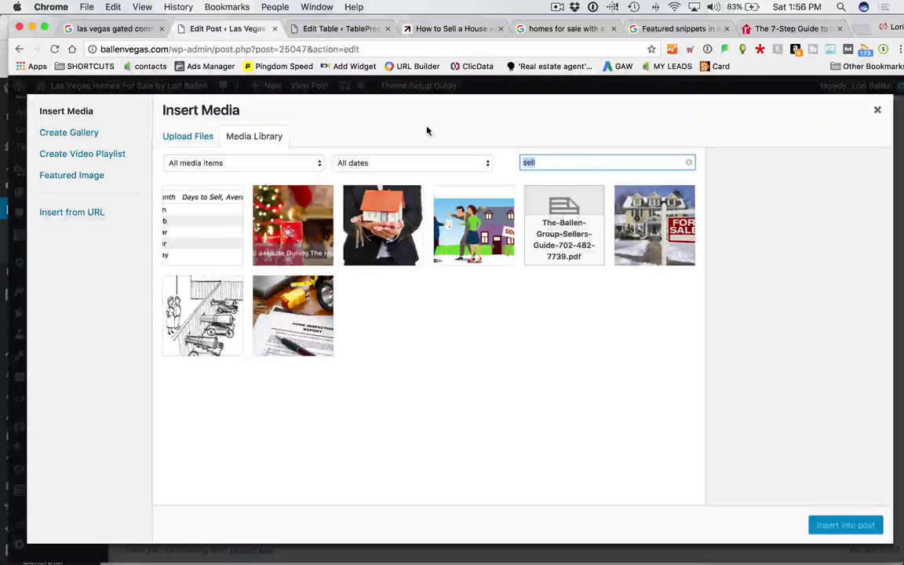
{"action": "type", "text": "logo"}
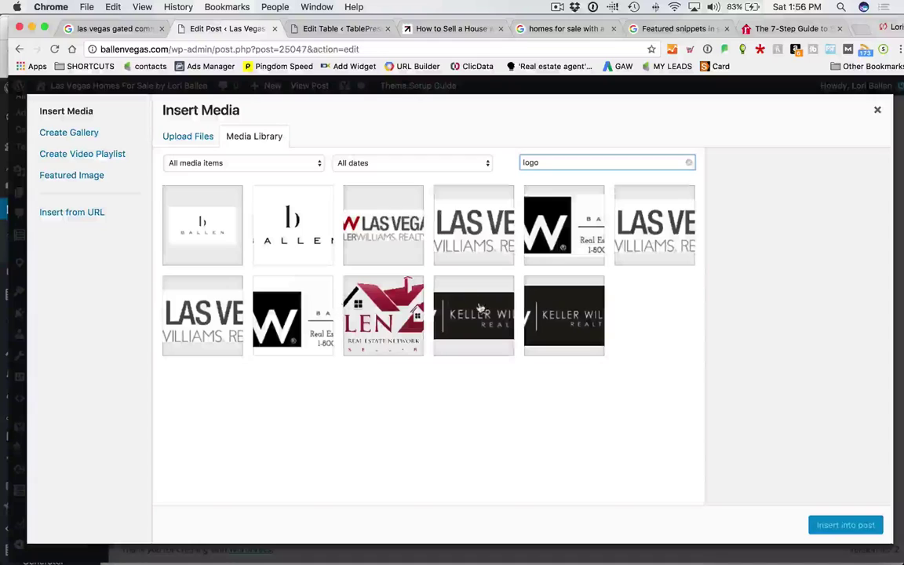
{"action": "left_click", "coordinate": [473, 317]}
{"action": "left_click", "coordinate": [846, 527]}
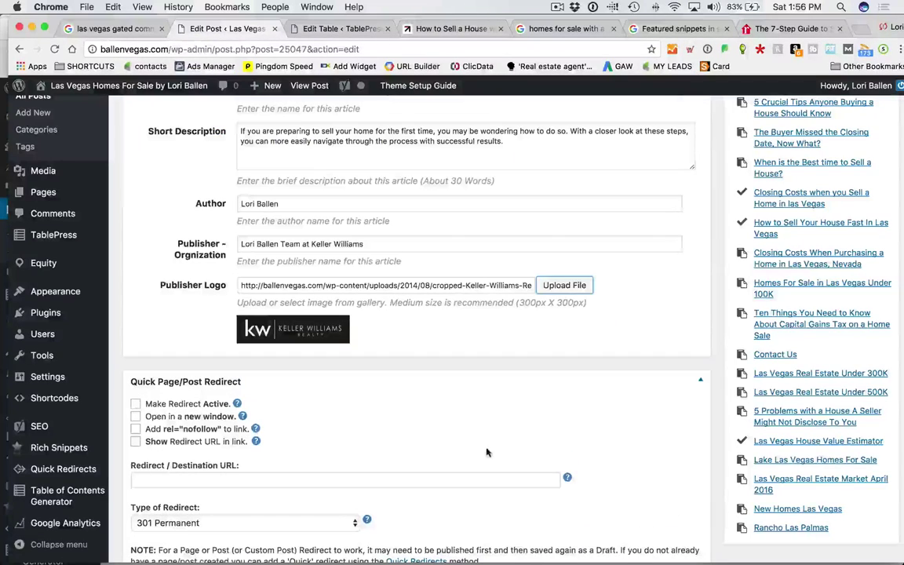
{"action": "scroll", "coordinate": [314, 356], "scroll_direction": "down", "scroll_amount": 3}
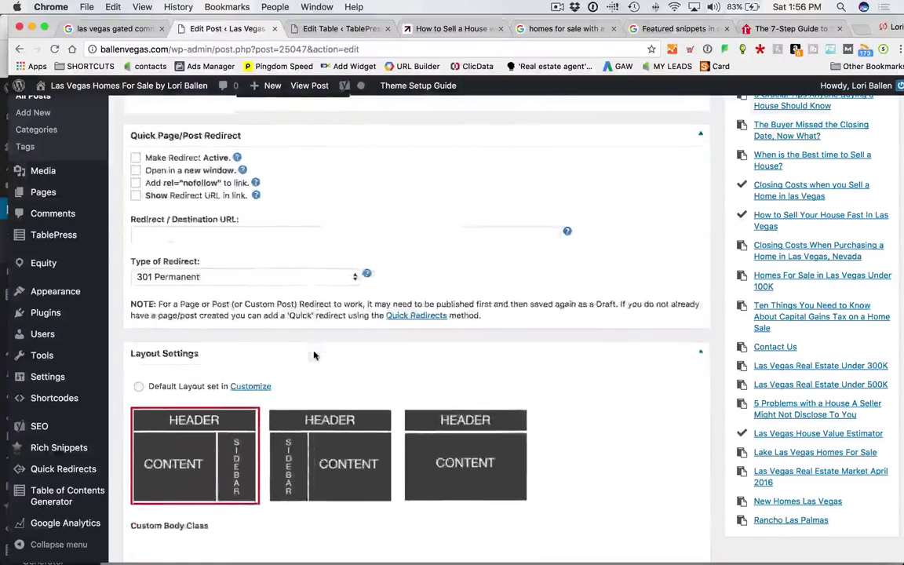
Step: Update the published post to save its completed Article rich snippet details
{"action": "scroll", "coordinate": [359, 339], "scroll_direction": "up", "scroll_amount": 8}
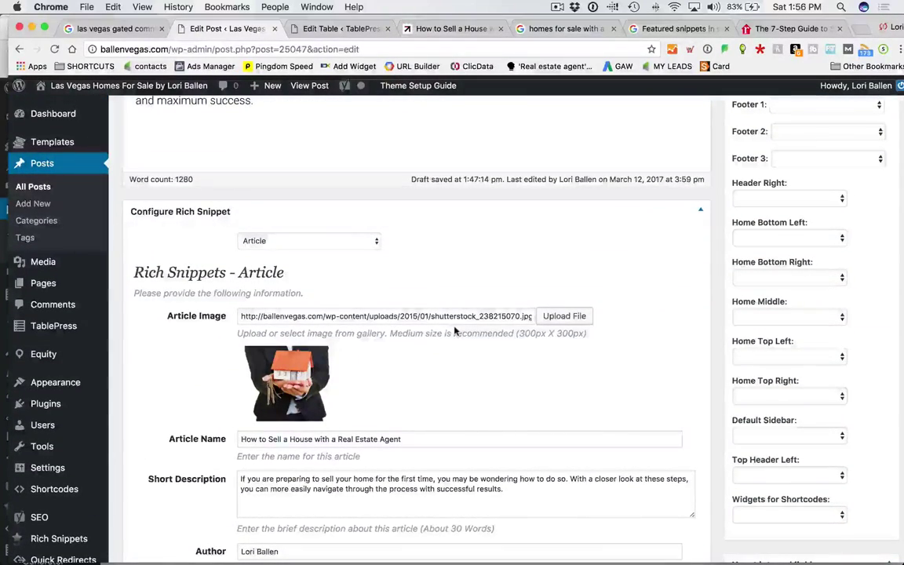
{"action": "scroll", "coordinate": [481, 334], "scroll_direction": "up", "scroll_amount": 1}
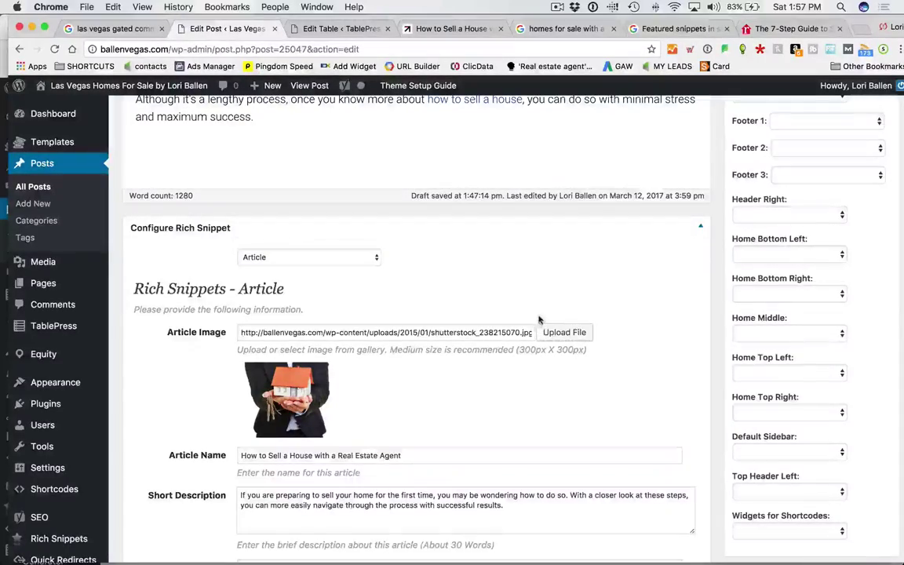
{"action": "scroll", "coordinate": [588, 322], "scroll_direction": "up", "scroll_amount": 5}
{"action": "scroll", "coordinate": [627, 312], "scroll_direction": "up", "scroll_amount": 15}
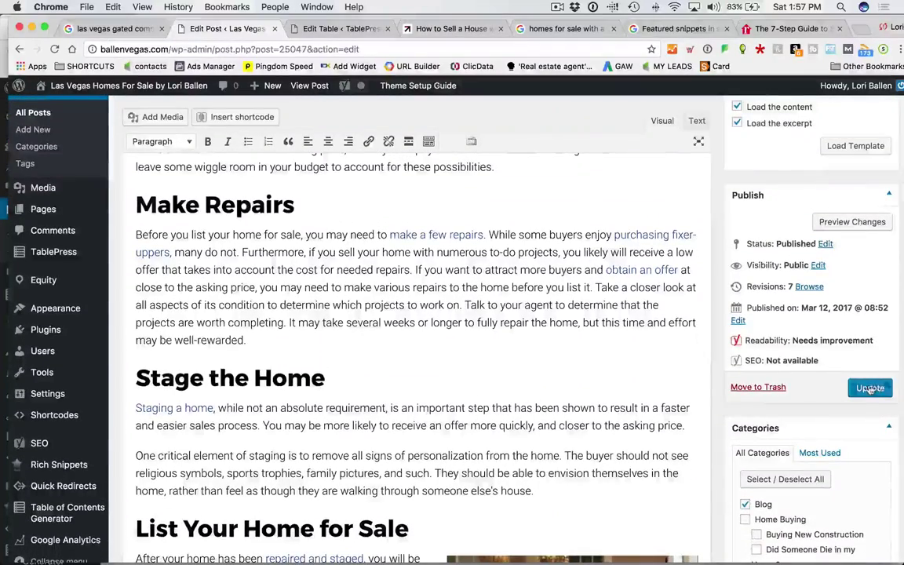
{"action": "left_click", "coordinate": [868, 387]}
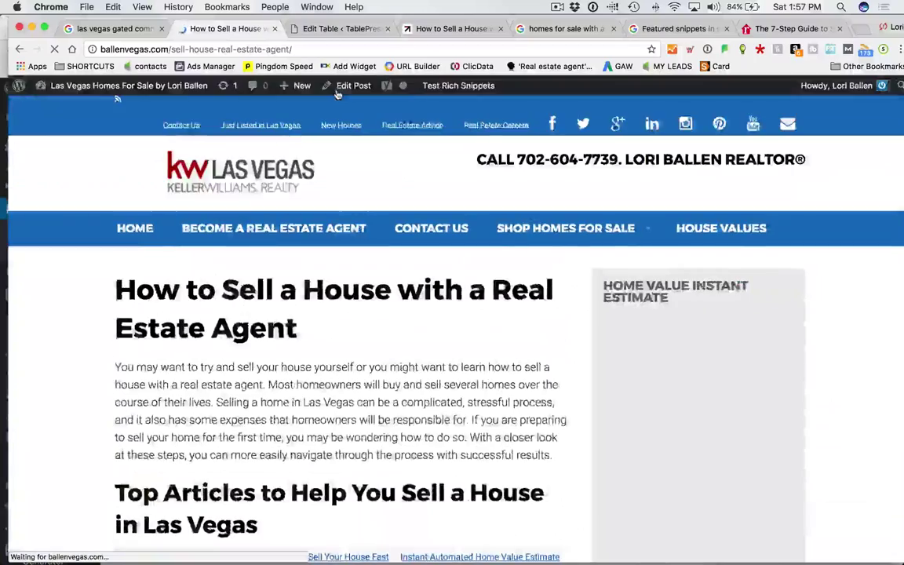
Step: View the live "How to Sell a House with a Real Estate Agent" post and examine the rich snippet Summary box below its text
{"action": "scroll", "coordinate": [323, 349], "scroll_direction": "down", "scroll_amount": 5}
{"action": "scroll", "coordinate": [325, 350], "scroll_direction": "down", "scroll_amount": 20}
{"action": "scroll", "coordinate": [336, 353], "scroll_direction": "down", "scroll_amount": 15}
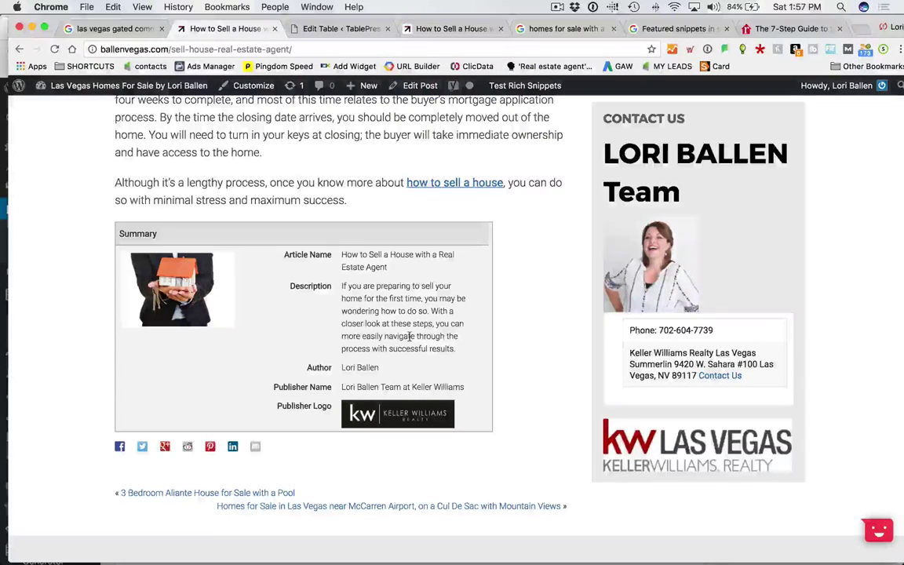
{"action": "scroll", "coordinate": [318, 428], "scroll_direction": "down", "scroll_amount": 3}
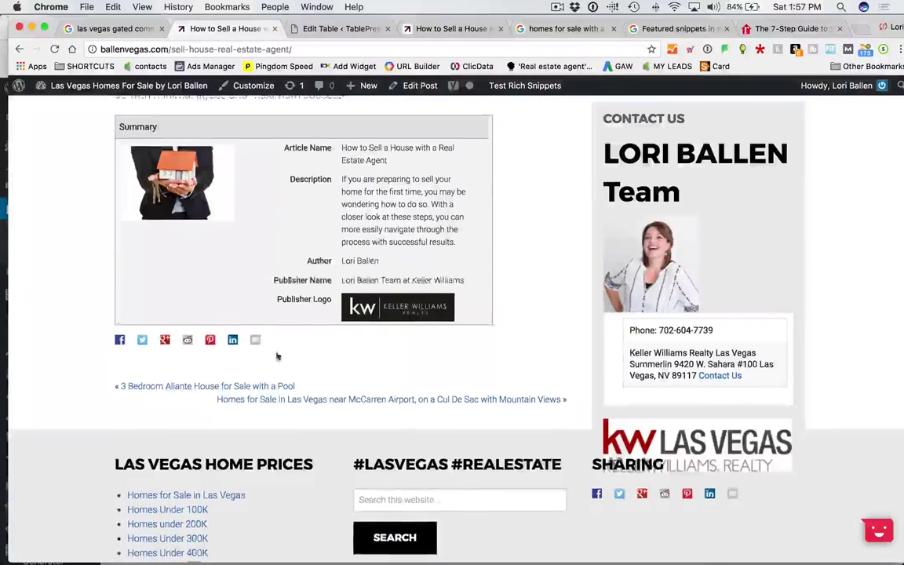
{"action": "scroll", "coordinate": [318, 428], "scroll_direction": "up", "scroll_amount": 6}
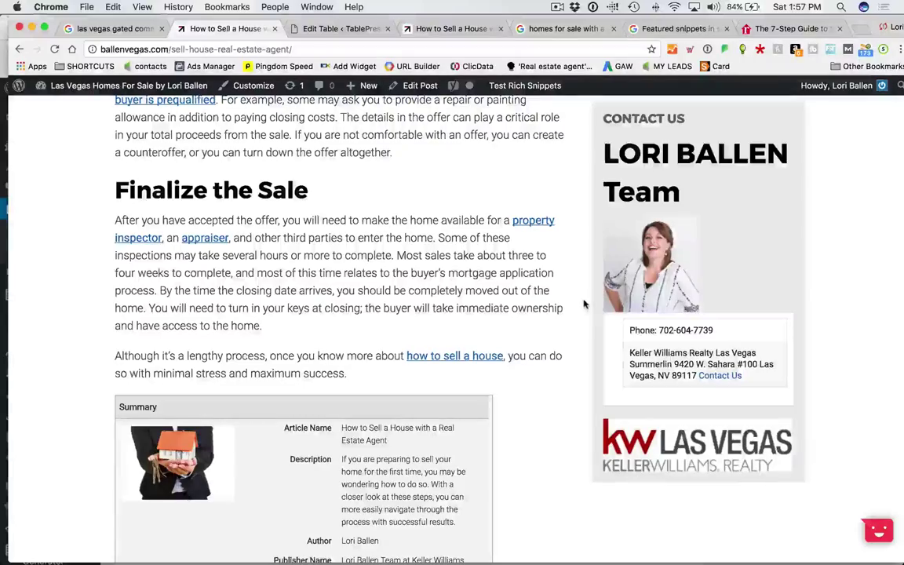
{"action": "scroll", "coordinate": [484, 343], "scroll_direction": "up", "scroll_amount": 20}
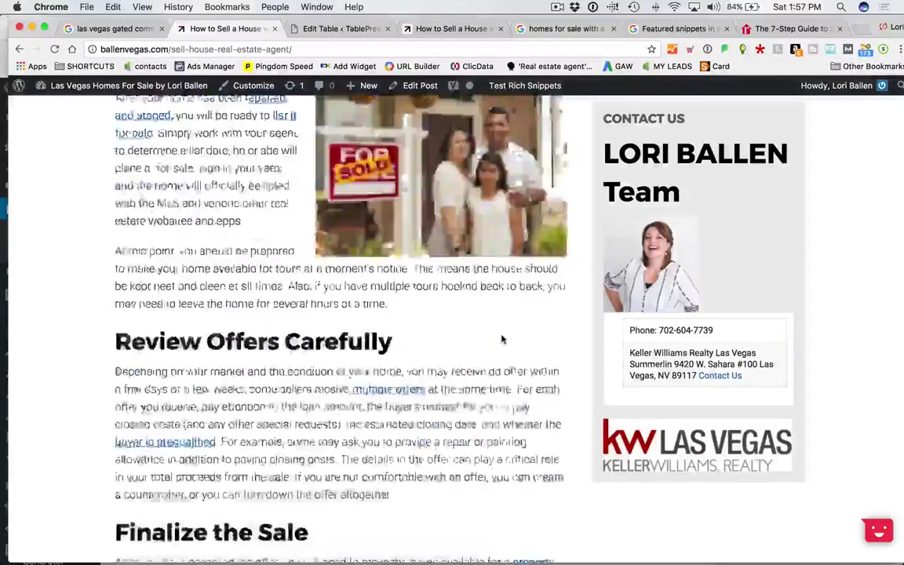